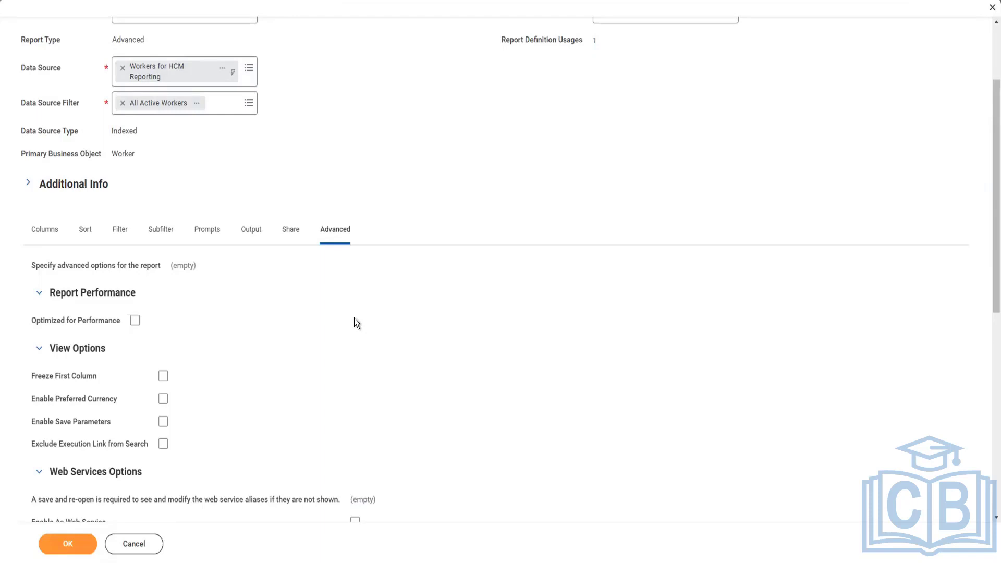
Step: Enable the custom report as a web service in its advanced options
{"action": "scroll", "coordinate": [355, 319], "scroll_direction": "down", "scroll_amount": 2}
{"action": "scroll", "coordinate": [349, 292], "scroll_direction": "down", "scroll_amount": 2}
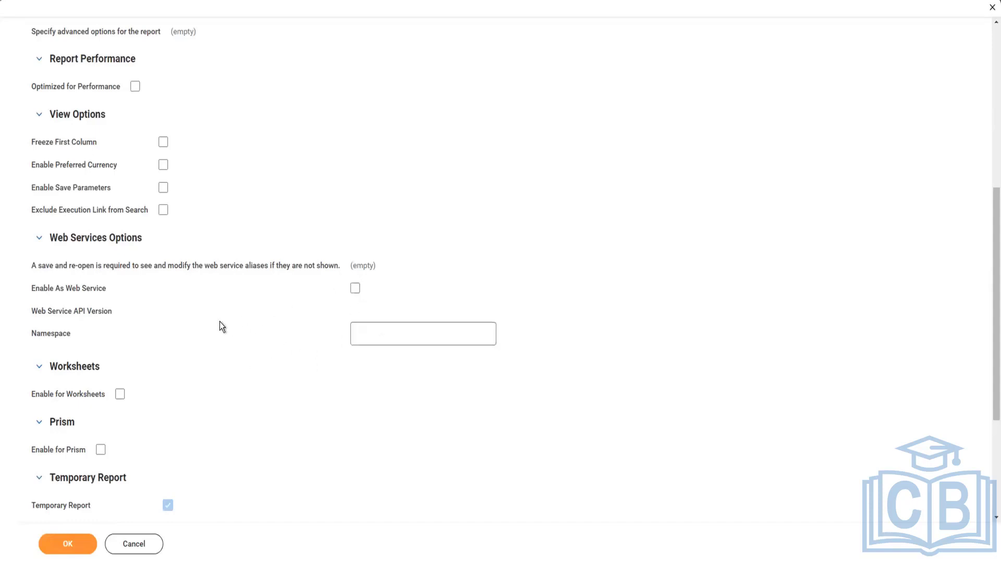
{"action": "mouse_move", "coordinate": [220, 320]}
{"action": "left_click", "coordinate": [354, 288]}
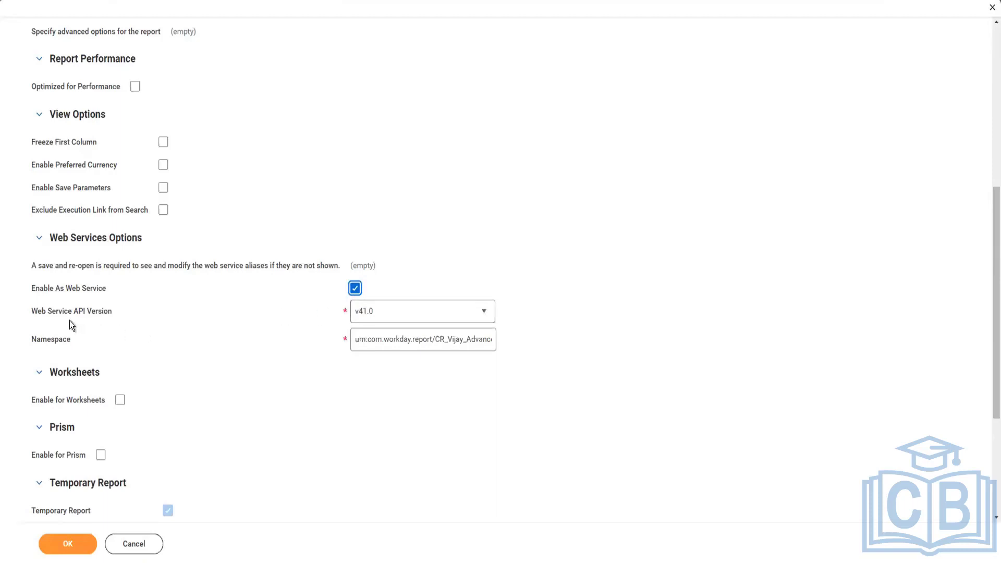
{"action": "mouse_move", "coordinate": [402, 316]}
{"action": "left_click", "coordinate": [385, 338]}
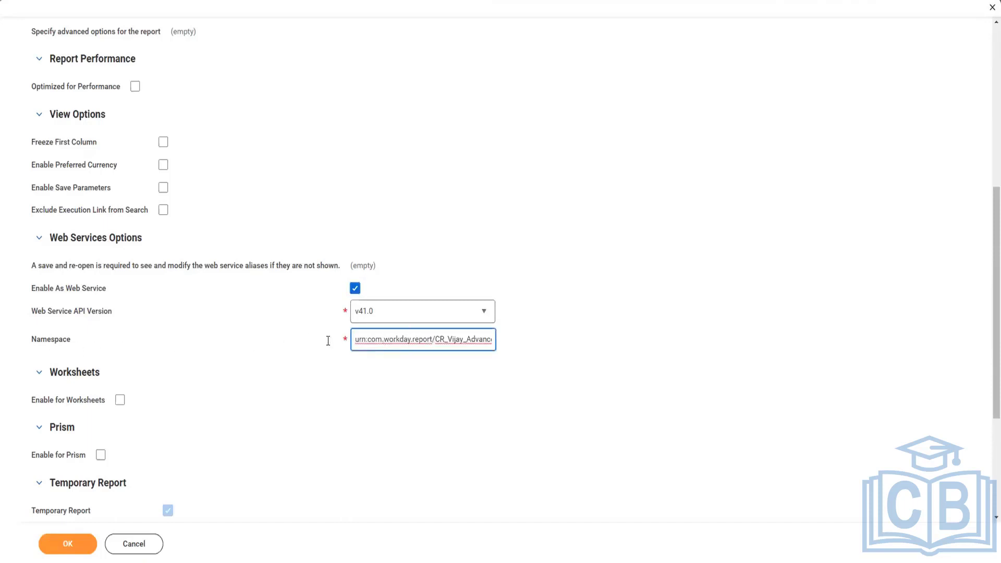
Step: Examine the available web service API versions without changing the selected version
{"action": "left_click", "coordinate": [459, 312]}
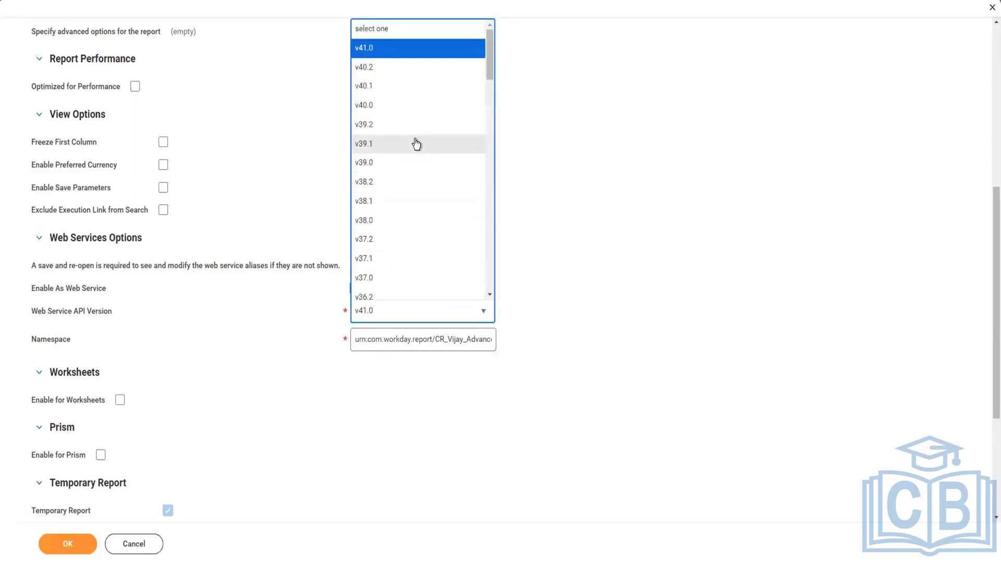
{"action": "scroll", "coordinate": [407, 233], "scroll_direction": "down", "scroll_amount": 7}
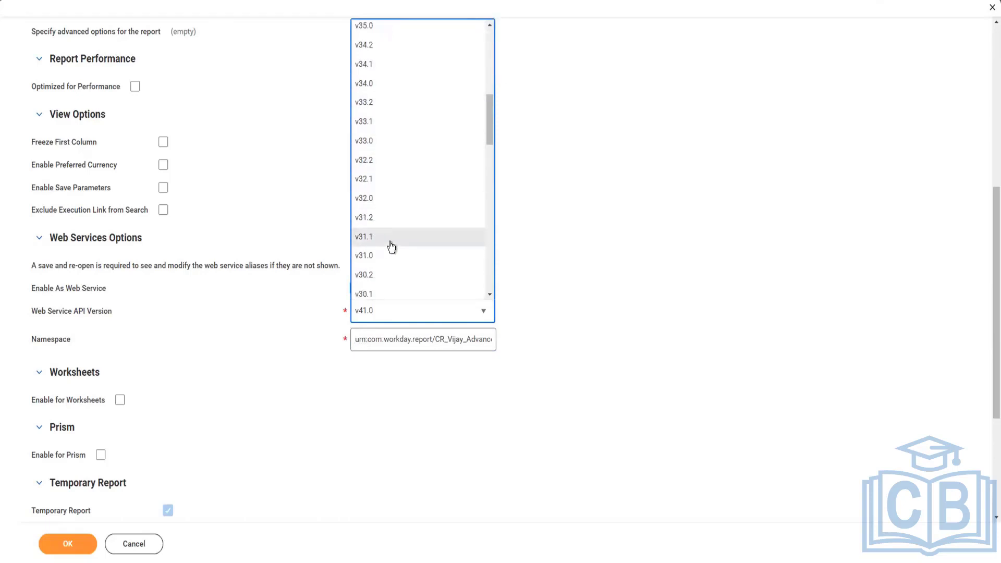
{"action": "scroll", "coordinate": [391, 246], "scroll_direction": "up", "scroll_amount": 7}
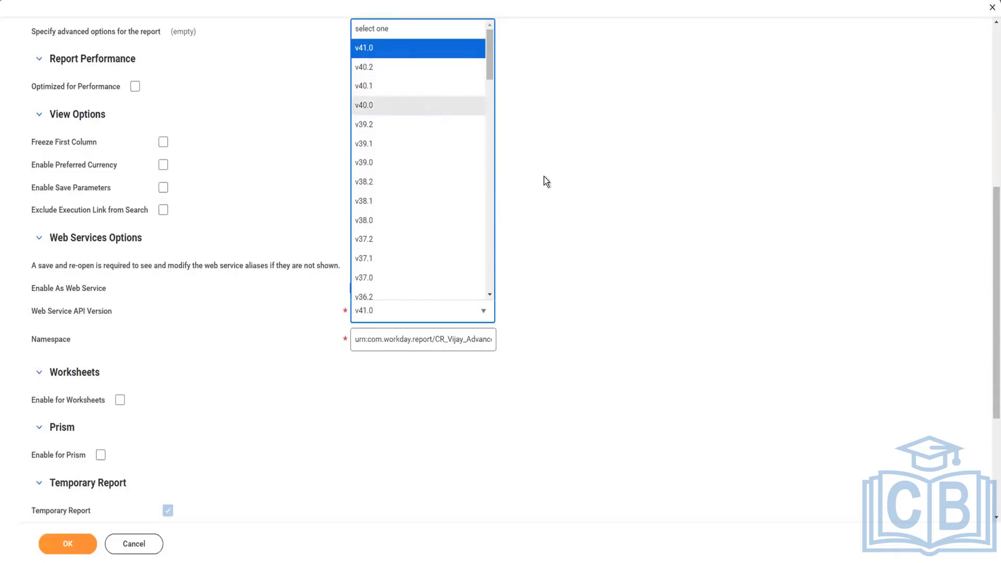
{"action": "left_click", "coordinate": [550, 189]}
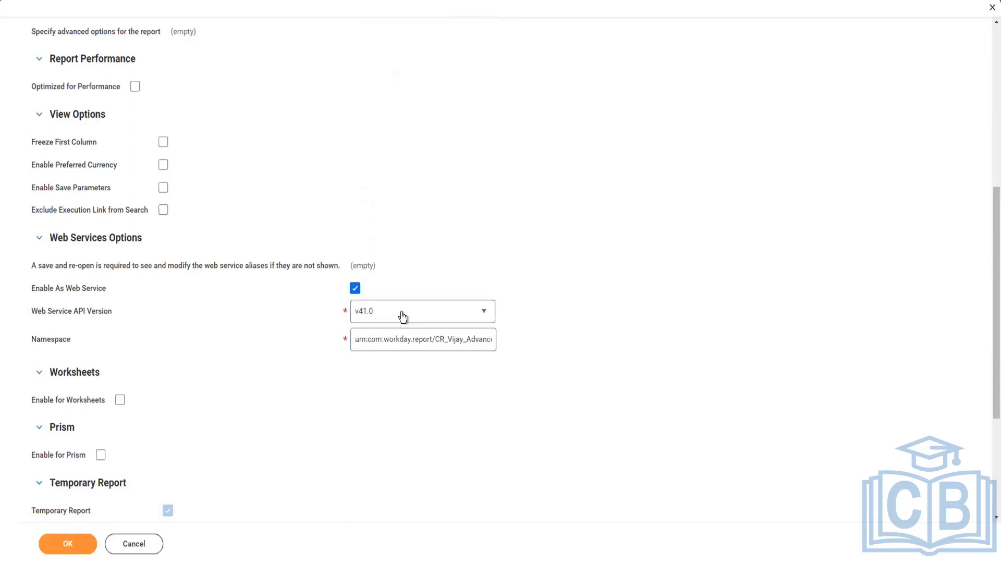
{"action": "mouse_move", "coordinate": [403, 315]}
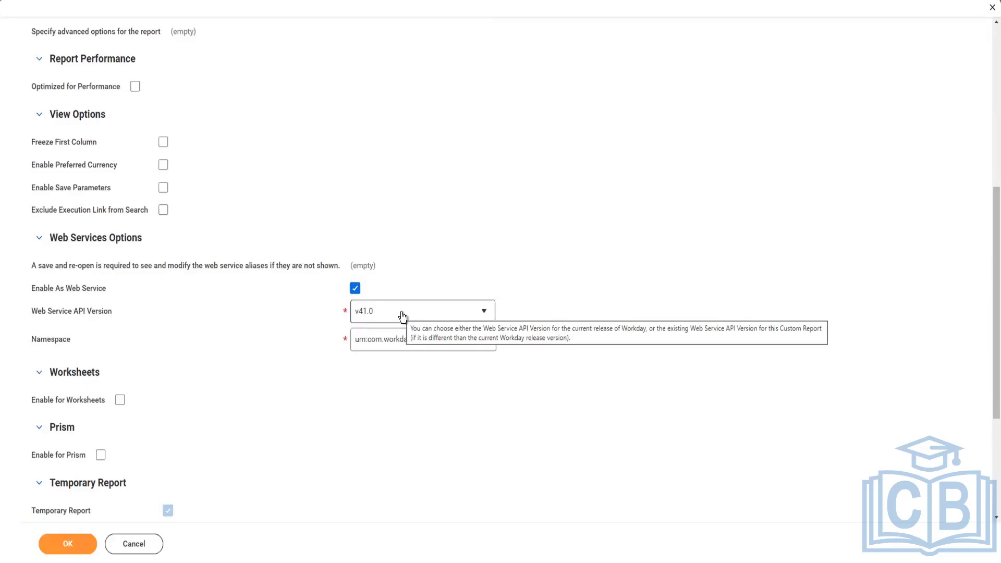
{"action": "left_click", "coordinate": [402, 315]}
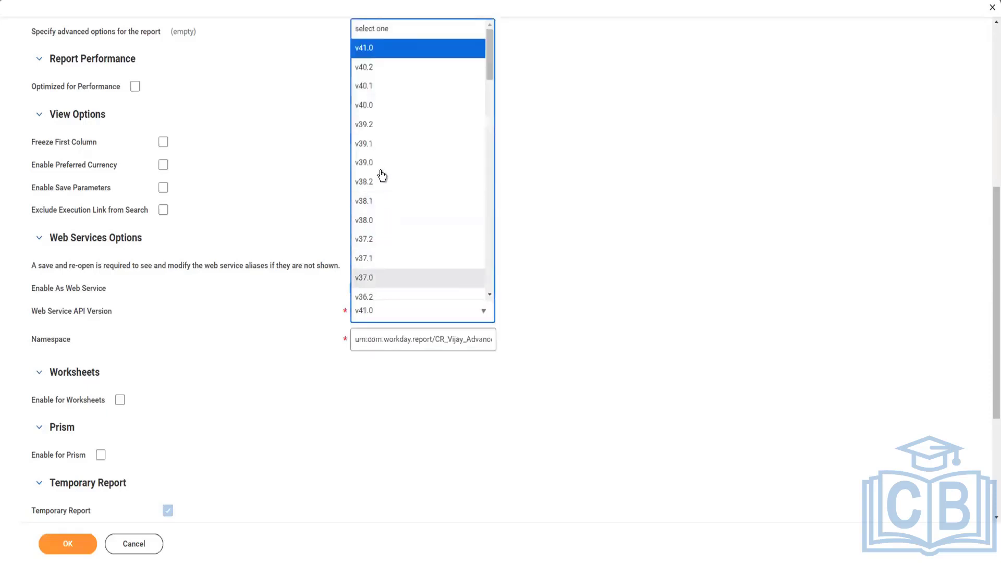
{"action": "left_click", "coordinate": [572, 198]}
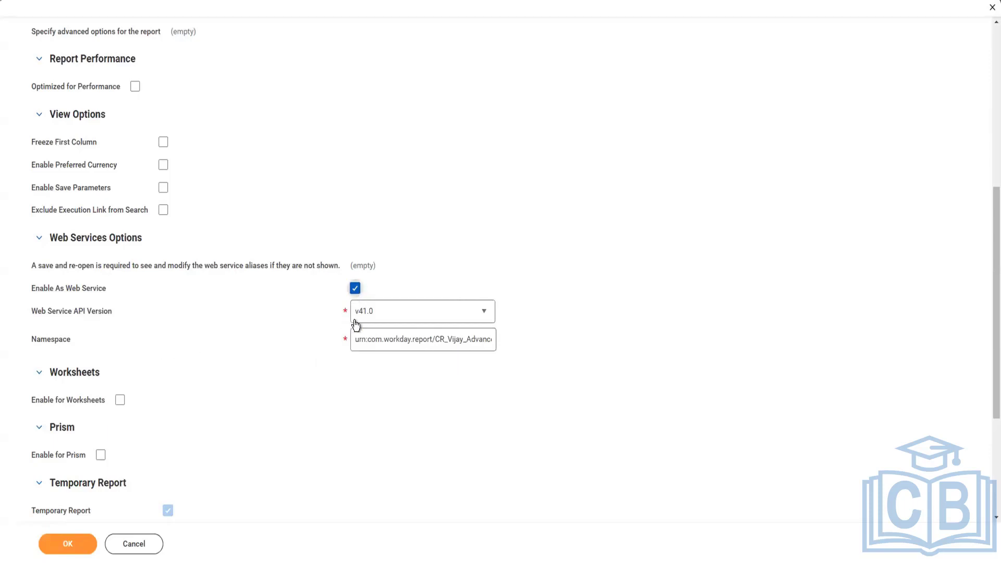
Step: Highlight the urn:com.workday.report/ prefix of the web service namespace
{"action": "left_click", "coordinate": [398, 339]}
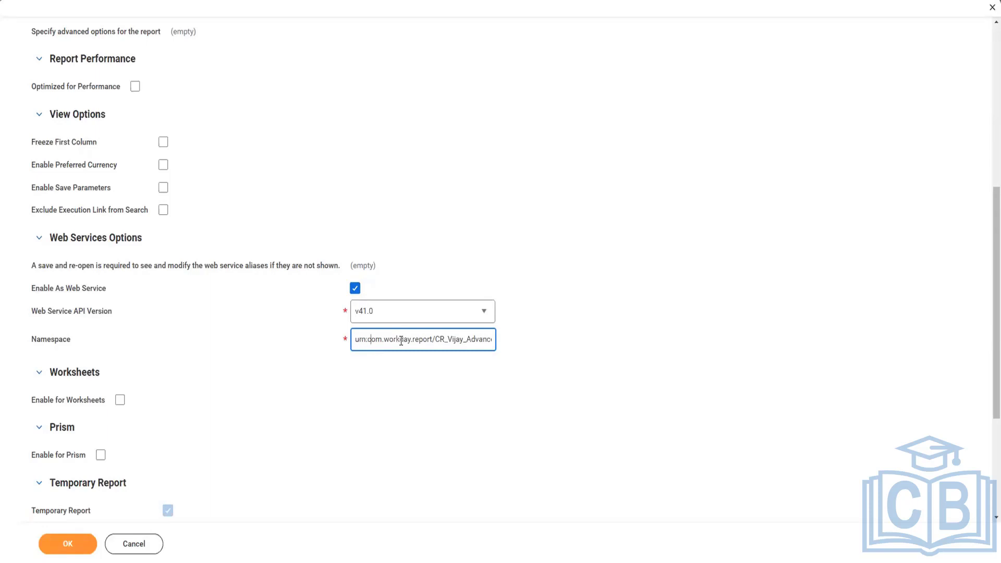
{"action": "key", "text": "Right"}
{"action": "key", "text": "Right"}
{"action": "key", "text": "Right"}
{"action": "key", "text": "Right"}
{"action": "key", "text": "Right"}
{"action": "key", "text": "Right"}
{"action": "key", "text": "Right"}
{"action": "key", "text": "Right"}
{"action": "key", "text": "Right"}
{"action": "key", "text": "Right"}
{"action": "key", "text": "Right"}
{"action": "key", "text": "Right"}
{"action": "key", "text": "shift+Left"}
{"action": "key", "text": "shift+Left"}
{"action": "key", "text": "shift+Left"}
{"action": "key", "text": "shift+Left"}
{"action": "key", "text": "shift+Left"}
{"action": "key", "text": "shift+Left"}
{"action": "key", "text": "shift+Left"}
{"action": "key", "text": "shift+Left"}
{"action": "key", "text": "shift+Left"}
{"action": "key", "text": "shift+Left"}
{"action": "key", "text": "shift+Left"}
{"action": "key", "text": "shift+Left"}
{"action": "key", "text": "shift+Left"}
{"action": "key", "text": "shift+Left"}
{"action": "key", "text": "shift+Left"}
{"action": "key", "text": "shift+Left"}
{"action": "key", "text": "shift+Left"}
{"action": "key", "text": "shift+Left"}
{"action": "key", "text": "shift+Left"}
{"action": "key", "text": "shift+Left"}
{"action": "key", "text": "shift+Left"}
{"action": "key", "text": "shift+Left"}
{"action": "key", "text": "shift+Left"}
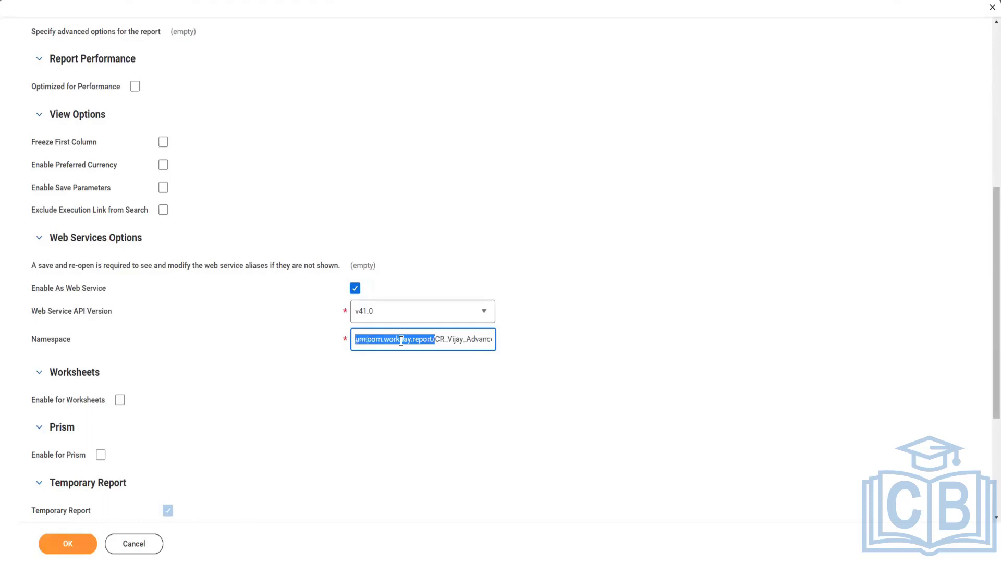
Step: Highlight the part of the namespace that follows the slash, through to its end
{"action": "key", "text": "Right"}
{"action": "key", "text": "shift+Right"}
{"action": "key", "text": "shift+Right"}
{"action": "key", "text": "shift+Right"}
{"action": "key", "text": "shift+Right"}
{"action": "key", "text": "shift+Right"}
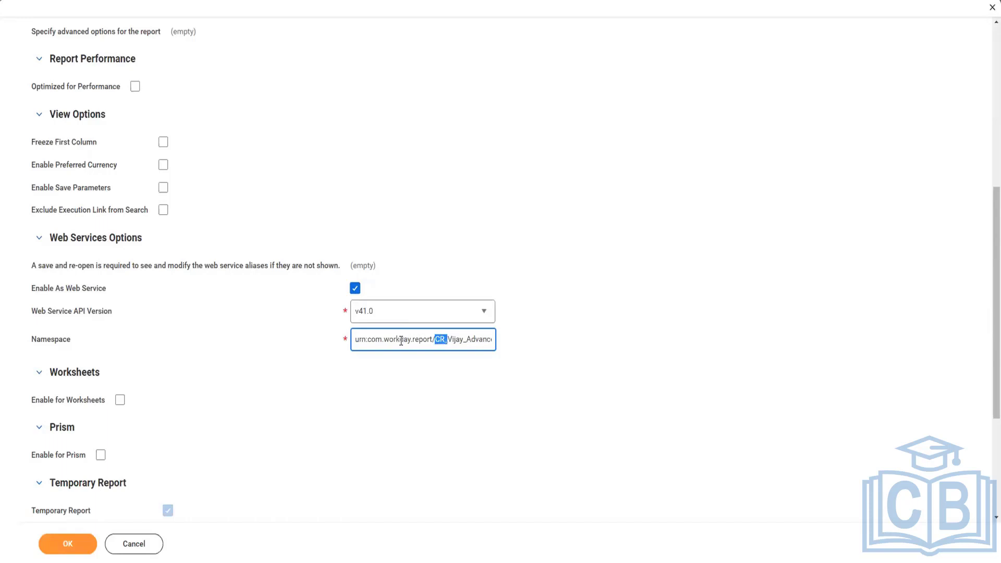
{"action": "key", "text": "shift+Right"}
{"action": "key", "text": "shift+Right"}
{"action": "key", "text": "shift+Right"}
{"action": "key", "text": "shift+Right"}
{"action": "key", "text": "shift+Right"}
{"action": "key", "text": "shift+Right"}
{"action": "key", "text": "shift+Right"}
{"action": "key", "text": "shift+Right"}
{"action": "key", "text": "shift+Right"}
{"action": "key", "text": "shift+Right"}
{"action": "key", "text": "shift+Right"}
{"action": "key", "text": "shift+Right"}
{"action": "key", "text": "shift+Right"}
{"action": "key", "text": "shift+Right"}
{"action": "key", "text": "shift+Right"}
{"action": "key", "text": "shift+Right"}
{"action": "key", "text": "shift+Right"}
{"action": "key", "text": "shift+Right"}
{"action": "key", "text": "shift+Right"}
{"action": "key", "text": "shift+Right"}
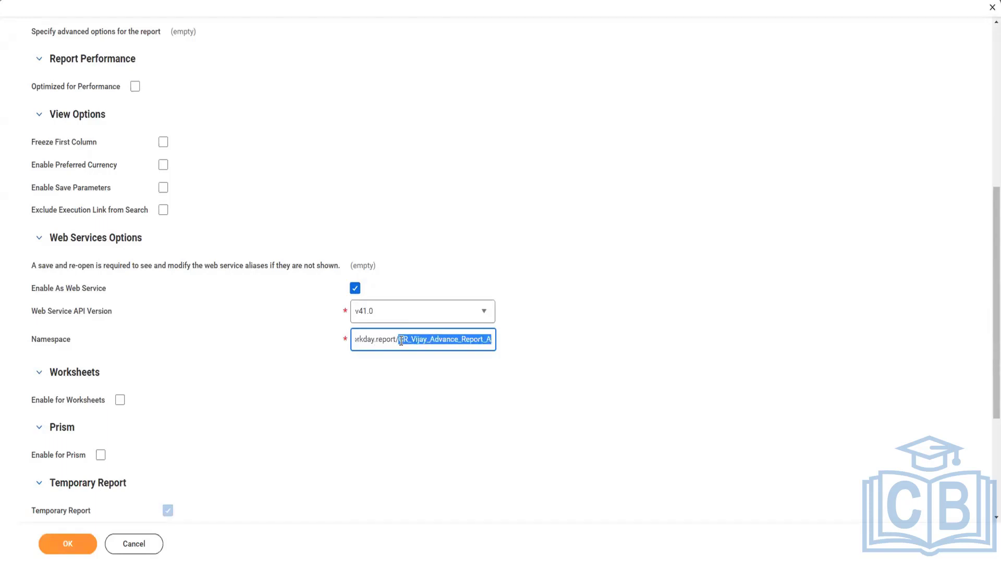
{"action": "key", "text": "shift+Right"}
{"action": "key", "text": "shift+Right"}
{"action": "key", "text": "shift+Right"}
{"action": "key", "text": "shift+Right"}
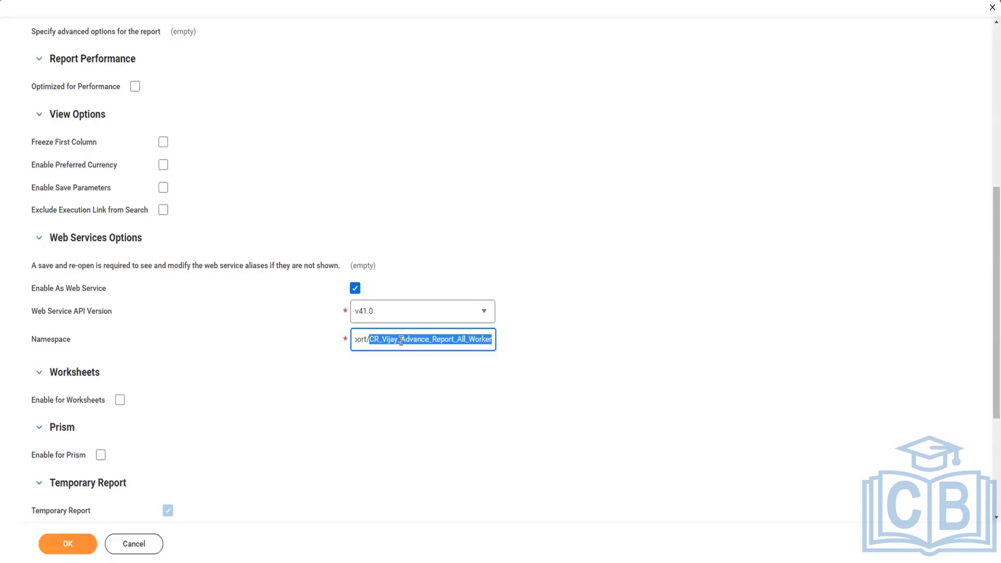
Step: Compare the report's name with the namespace, highlighting the report-name portion in the namespace value
{"action": "scroll", "coordinate": [236, 183], "scroll_direction": "up", "scroll_amount": 5}
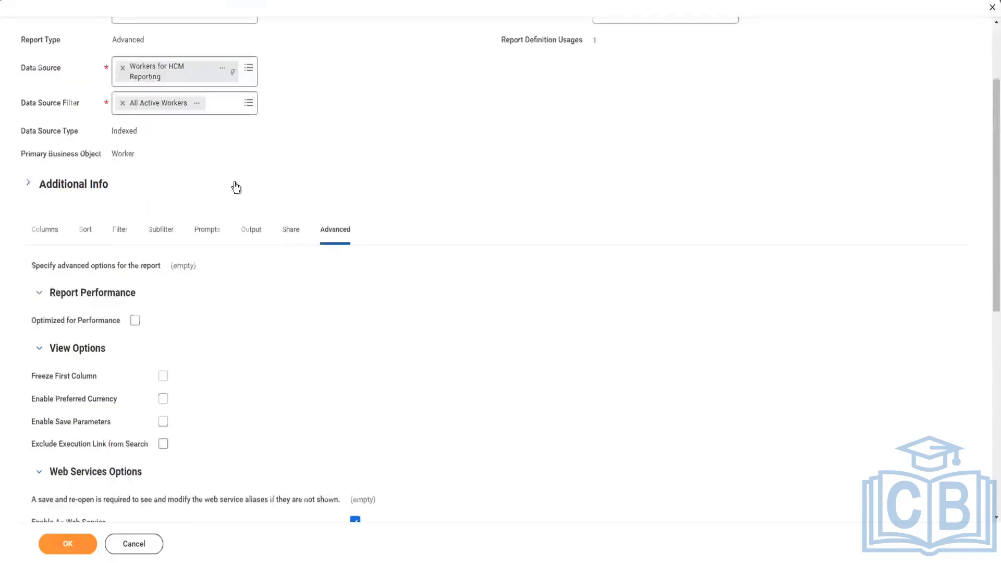
{"action": "scroll", "coordinate": [236, 183], "scroll_direction": "up", "scroll_amount": 3}
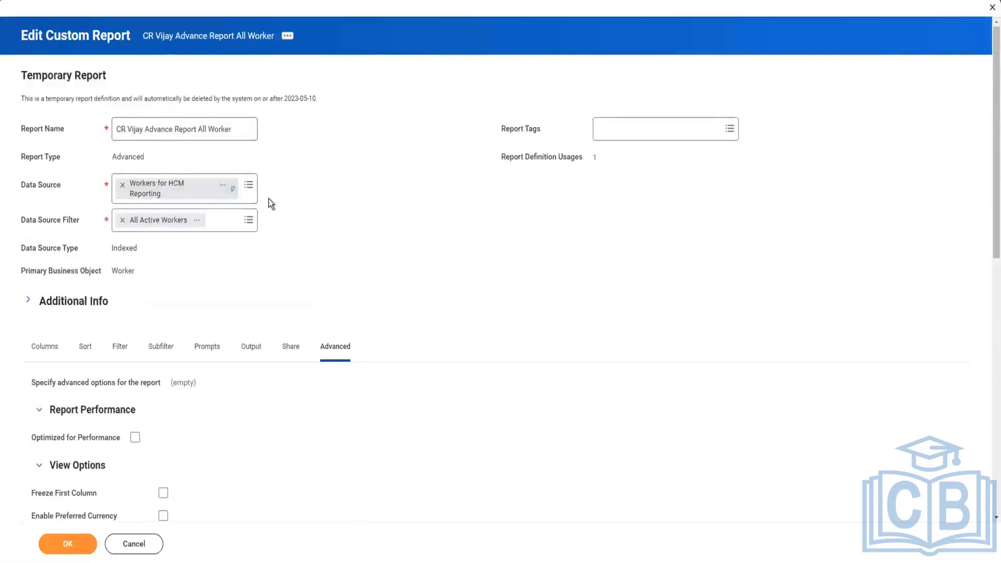
{"action": "scroll", "coordinate": [365, 312], "scroll_direction": "down", "scroll_amount": 10}
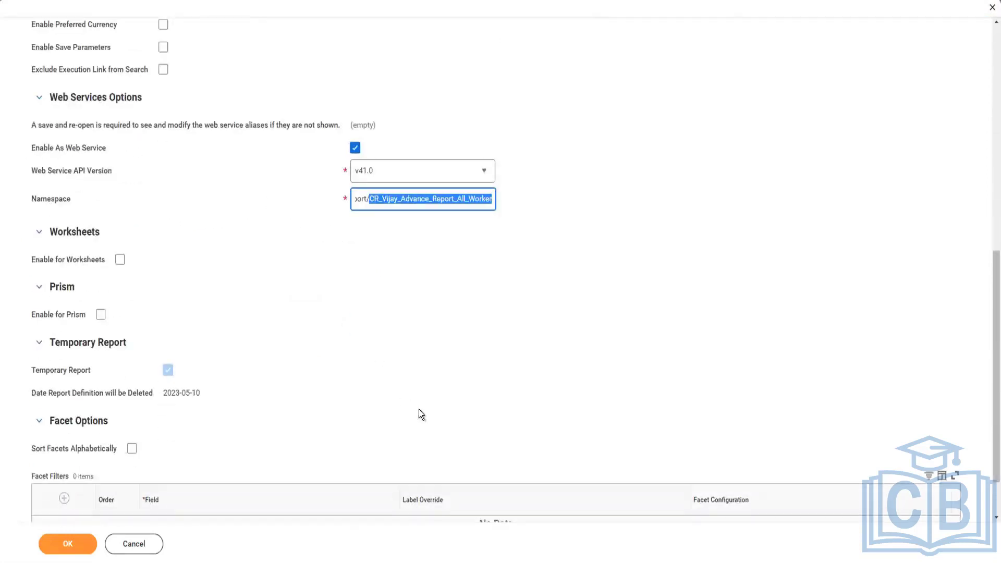
{"action": "left_click", "coordinate": [374, 200]}
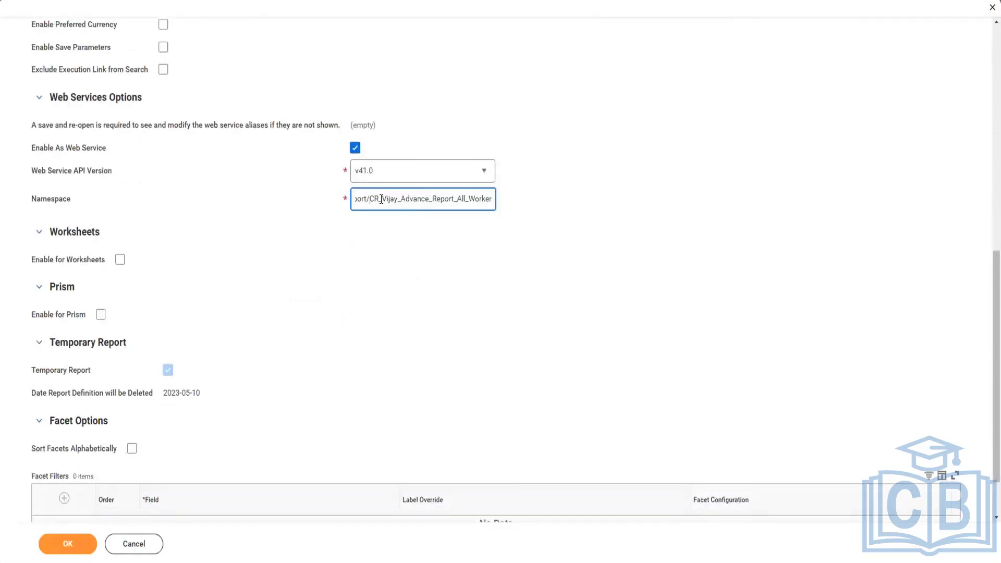
{"action": "key", "text": "shift+Right"}
{"action": "key", "text": "shift+Right"}
{"action": "key", "text": "shift+Right"}
{"action": "key", "text": "shift+Right"}
{"action": "key", "text": "shift+Right"}
{"action": "key", "text": "shift+Right"}
{"action": "key", "text": "shift+Right"}
{"action": "key", "text": "shift+Right"}
{"action": "key", "text": "shift+Right"}
{"action": "key", "text": "shift+Right"}
{"action": "key", "text": "shift+Right"}
{"action": "key", "text": "shift+Right"}
{"action": "key", "text": "shift+Right"}
{"action": "key", "text": "shift+Right"}
{"action": "key", "text": "shift+Right"}
{"action": "key", "text": "shift+Right"}
{"action": "key", "text": "shift+Right"}
{"action": "key", "text": "shift+Right"}
{"action": "key", "text": "shift+Right"}
{"action": "key", "text": "shift+Right"}
{"action": "key", "text": "shift+Right"}
{"action": "key", "text": "shift+Right"}
{"action": "key", "text": "shift+Right"}
{"action": "key", "text": "shift+Right"}
{"action": "key", "text": "shift+Right"}
{"action": "key", "text": "shift+Right"}
{"action": "key", "text": "shift+Right"}
{"action": "key", "text": "shift+Right"}
{"action": "key", "text": "shift+Right"}
{"action": "key", "text": "shift+Right"}
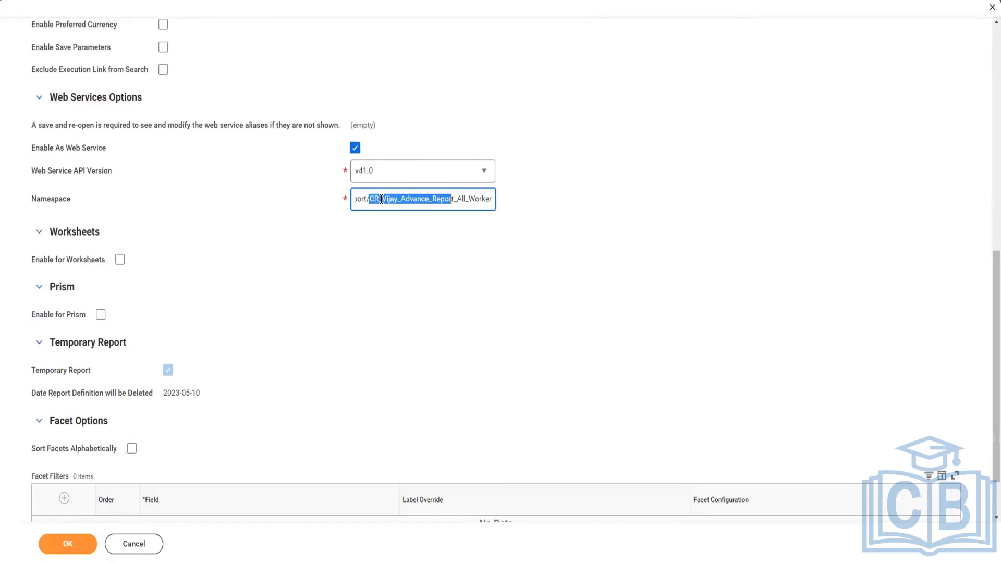
{"action": "key", "text": "shift+Right"}
Step: Try appending the suffix _daa to the namespace, and remove that suffix again
{"action": "left_click", "coordinate": [459, 200]}
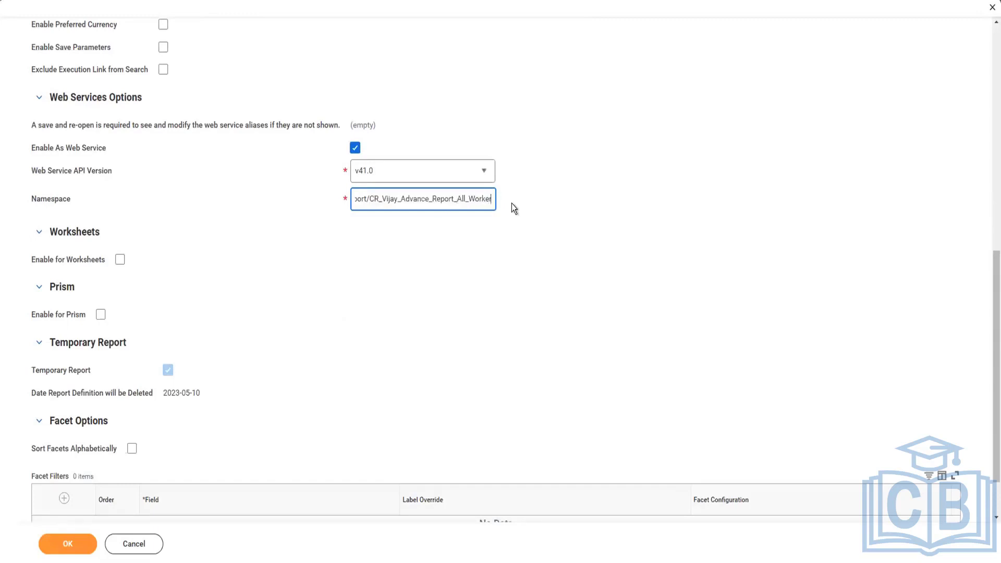
{"action": "type", "text": "_"}
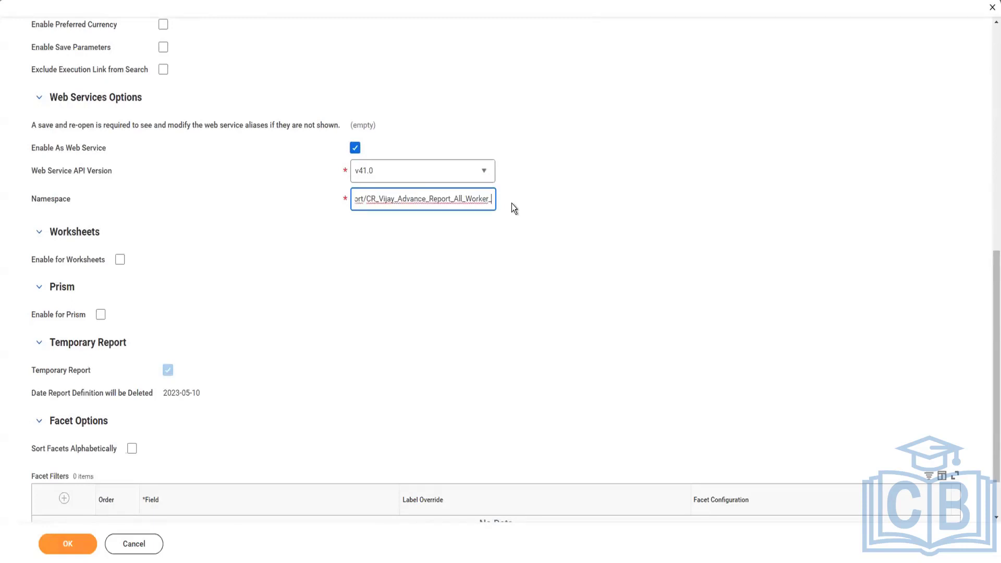
{"action": "type", "text": "daa"}
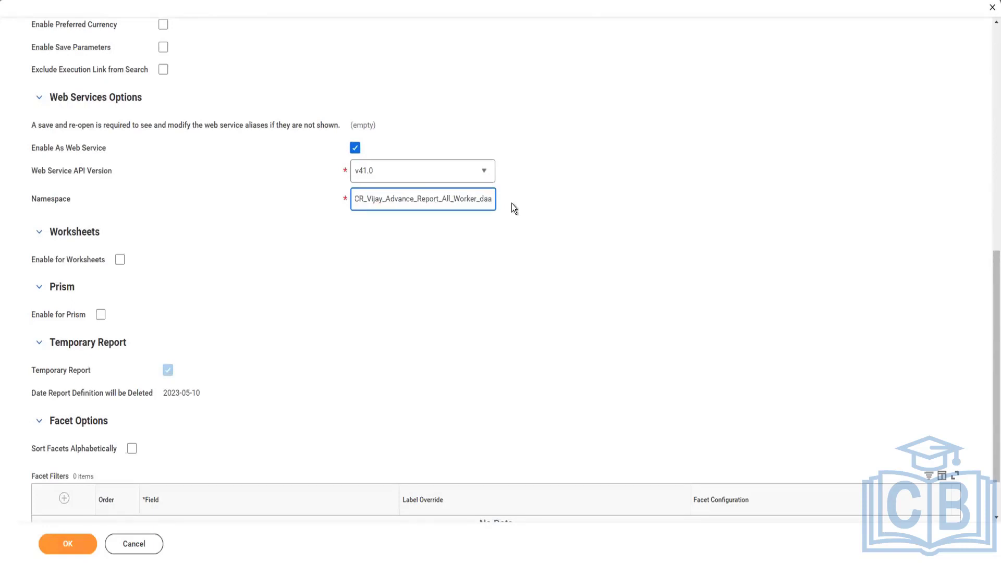
{"action": "key", "text": "BackSpace"}
{"action": "key", "text": "BackSpace"}
{"action": "key", "text": "BackSpace"}
{"action": "key", "text": "BackSpace"}
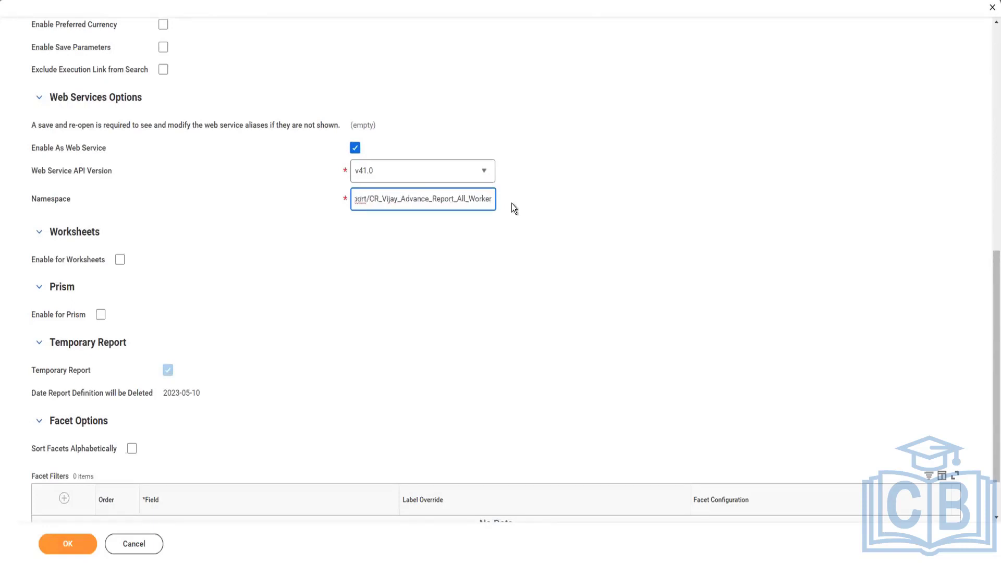
{"action": "left_click", "coordinate": [455, 253]}
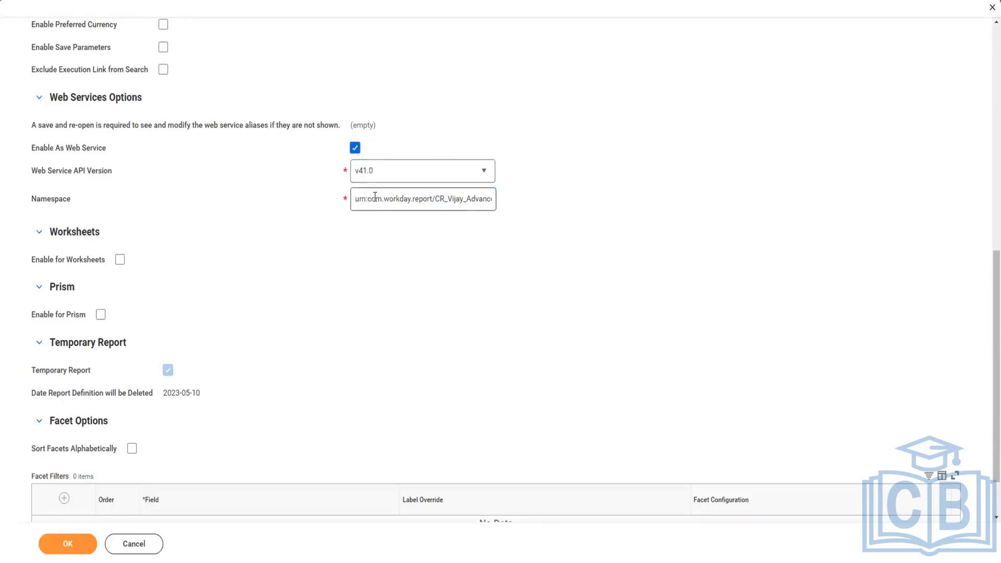
Step: Review the report's advanced options and highlight urn:com.workday.report in the namespace, leaving the value as it is
{"action": "mouse_move", "coordinate": [375, 197]}
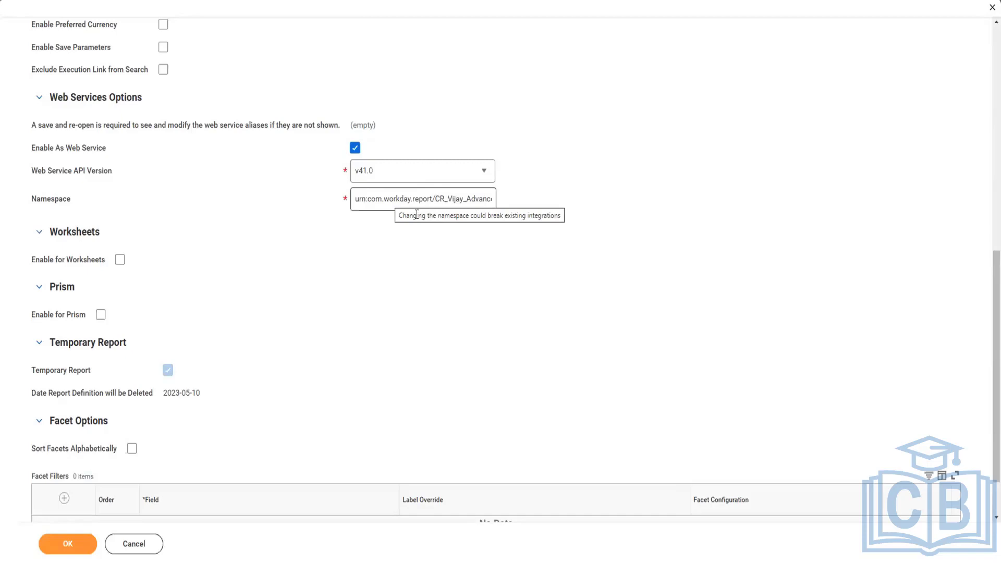
{"action": "scroll", "coordinate": [301, 198], "scroll_direction": "down", "scroll_amount": 2}
{"action": "scroll", "coordinate": [306, 193], "scroll_direction": "up", "scroll_amount": 7}
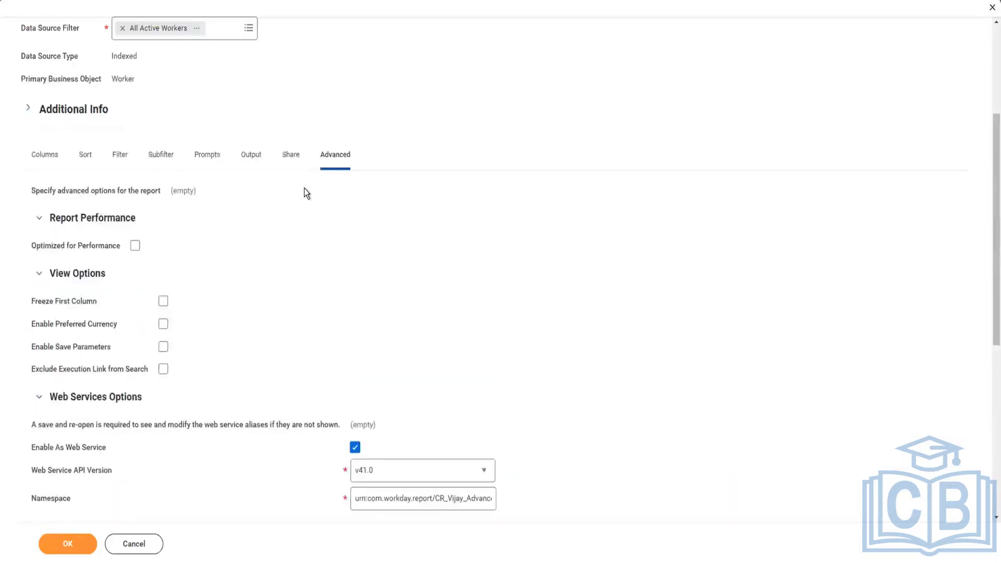
{"action": "scroll", "coordinate": [304, 189], "scroll_direction": "down", "scroll_amount": 2}
{"action": "scroll", "coordinate": [304, 188], "scroll_direction": "up", "scroll_amount": 2}
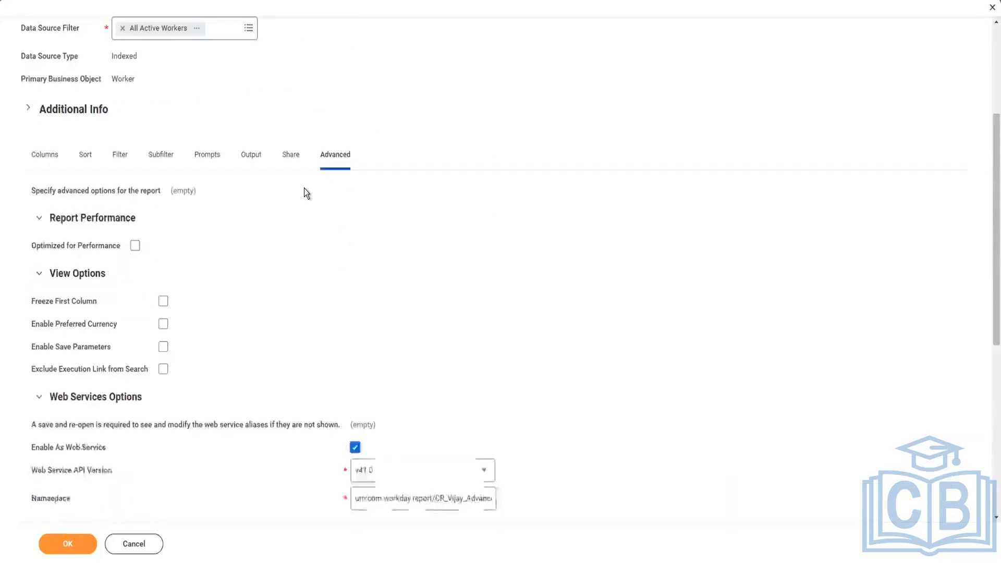
{"action": "scroll", "coordinate": [304, 193], "scroll_direction": "down", "scroll_amount": 1}
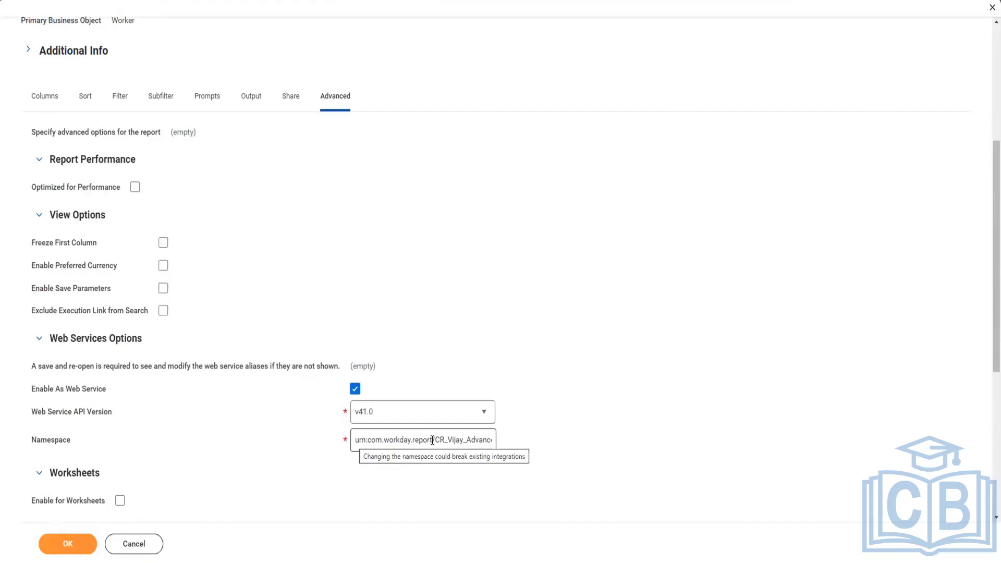
{"action": "left_click_drag", "start_coordinate": [432, 441], "coordinate": [347, 446]}
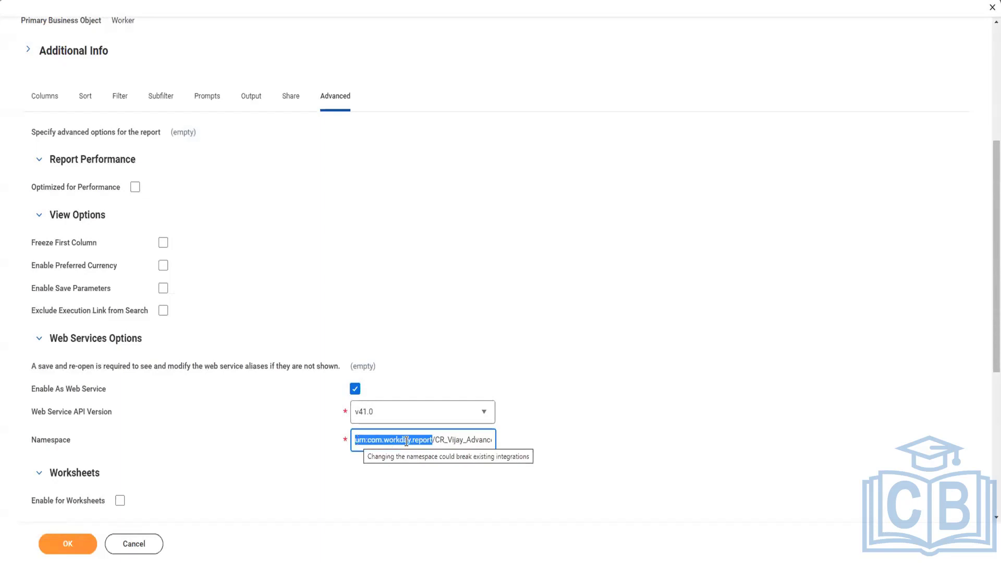
{"action": "left_click", "coordinate": [433, 440]}
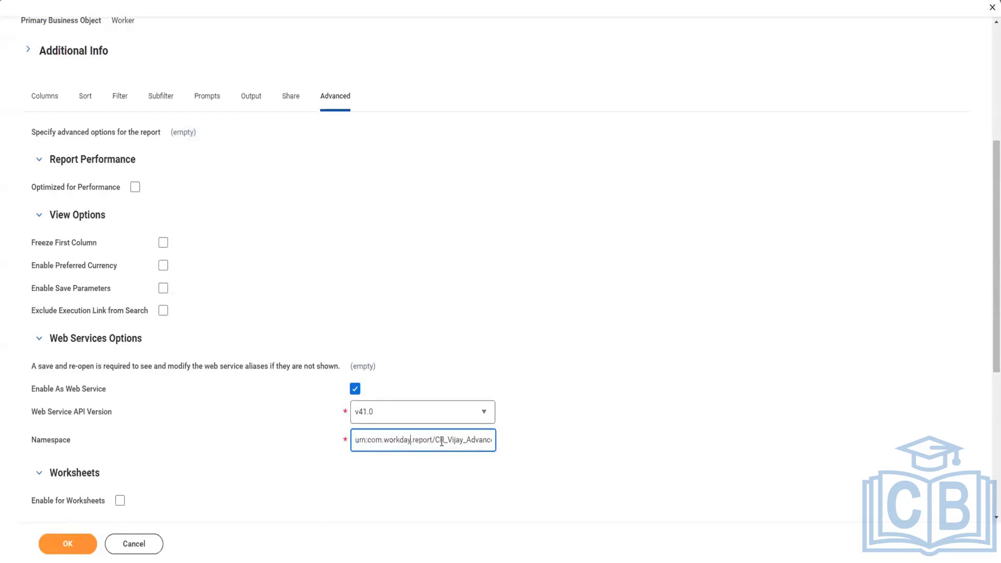
{"action": "left_click_drag", "start_coordinate": [433, 439], "coordinate": [326, 445]}
{"action": "left_click", "coordinate": [436, 459]}
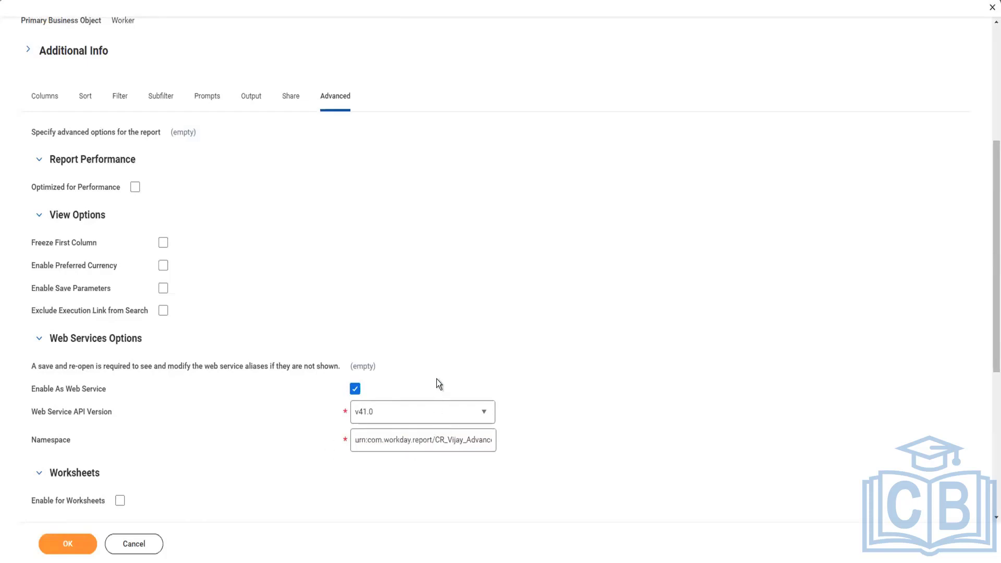
Step: Highlight first the urn:com.workday.report portion and then the report-name portion of the namespace
{"action": "scroll", "coordinate": [436, 377], "scroll_direction": "down", "scroll_amount": 1}
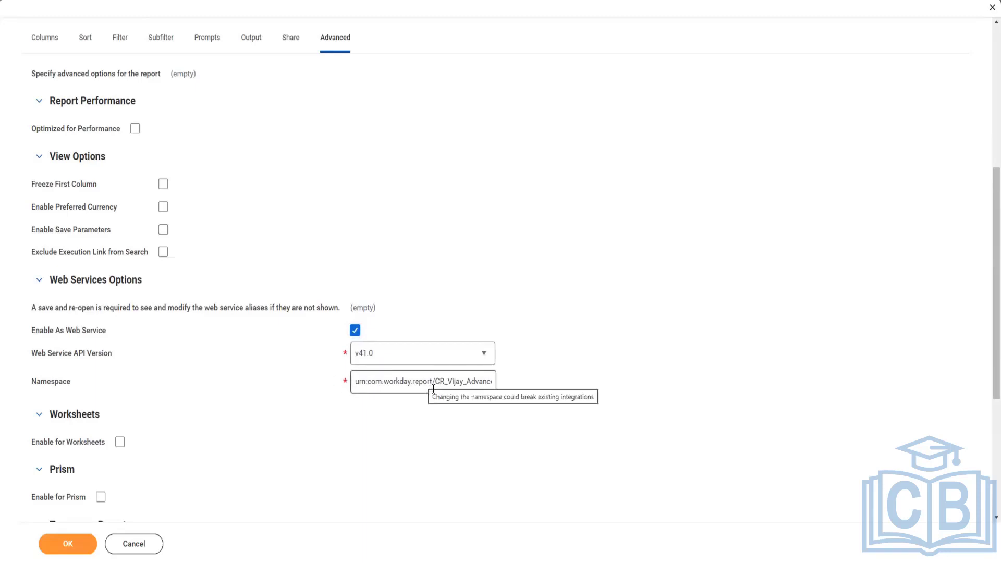
{"action": "left_click_drag", "start_coordinate": [432, 381], "coordinate": [334, 395]}
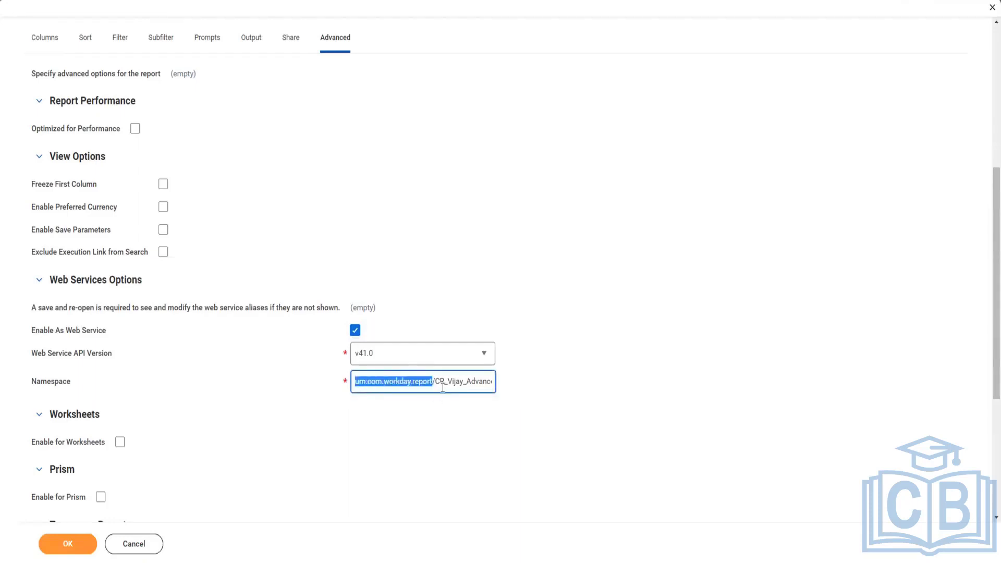
{"action": "left_click_drag", "start_coordinate": [435, 381], "coordinate": [516, 384]}
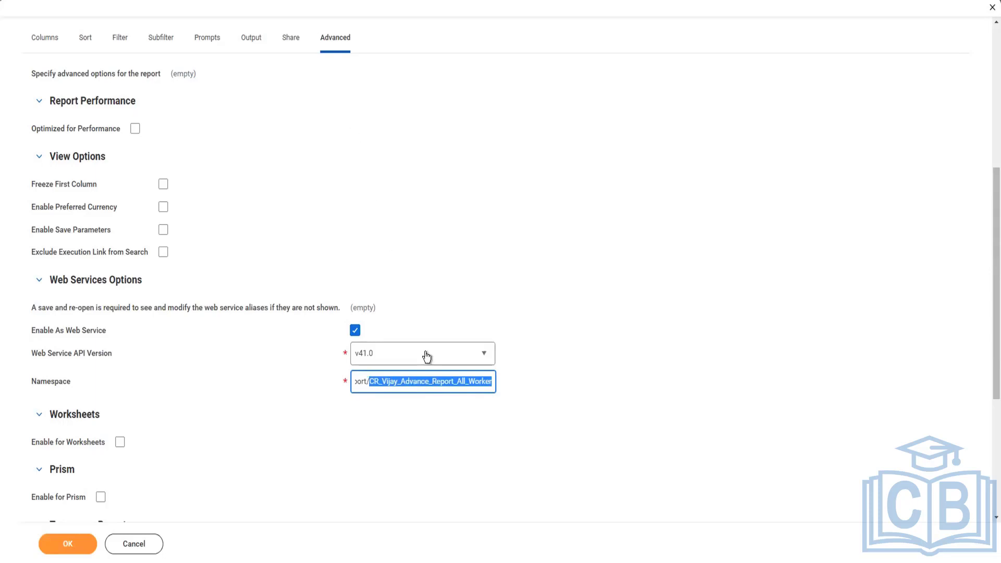
Step: Highlight the report-name portion of the namespace once more, leaving the value as it is
{"action": "left_click", "coordinate": [381, 383]}
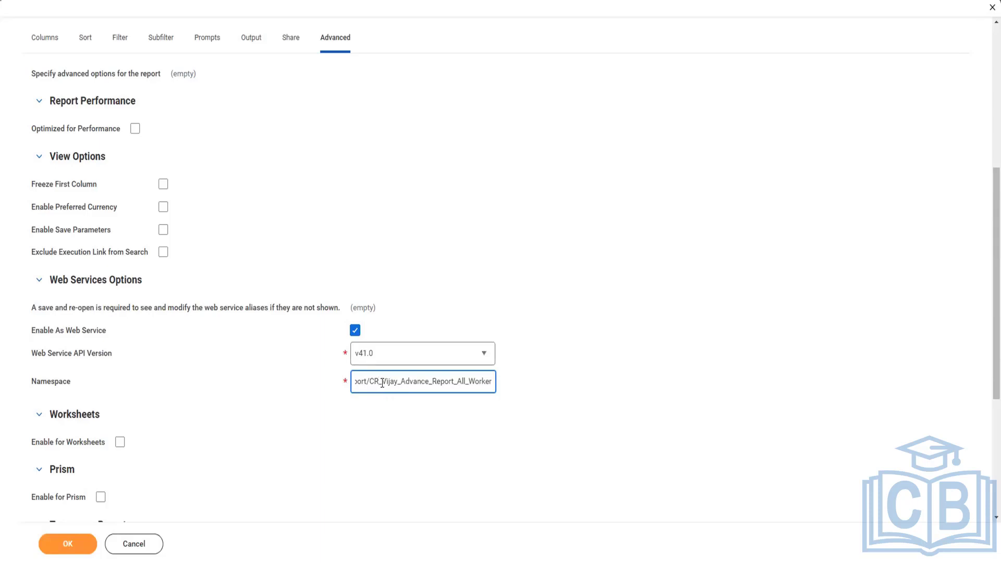
{"action": "left_click_drag", "start_coordinate": [369, 381], "coordinate": [514, 384]}
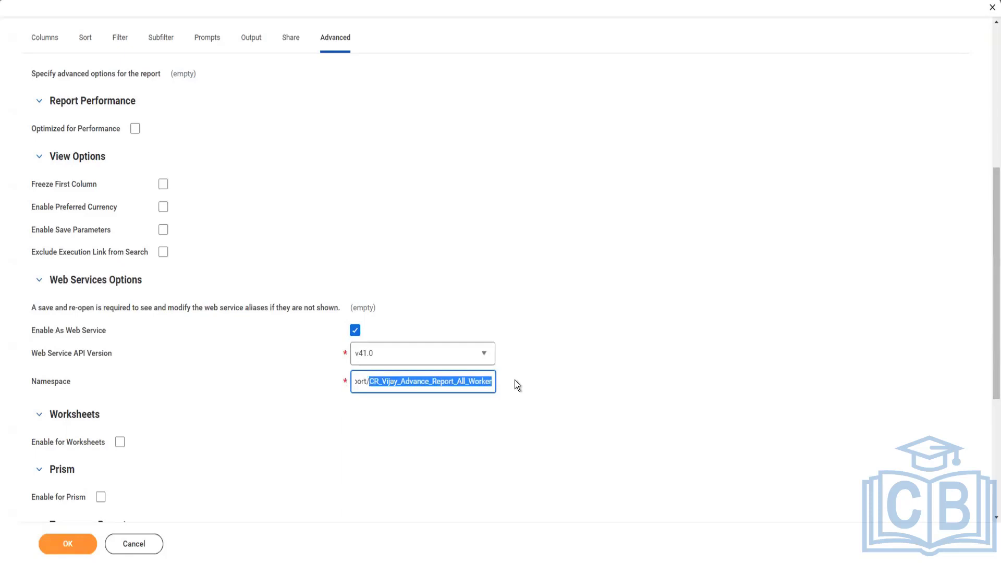
{"action": "left_click", "coordinate": [492, 381]}
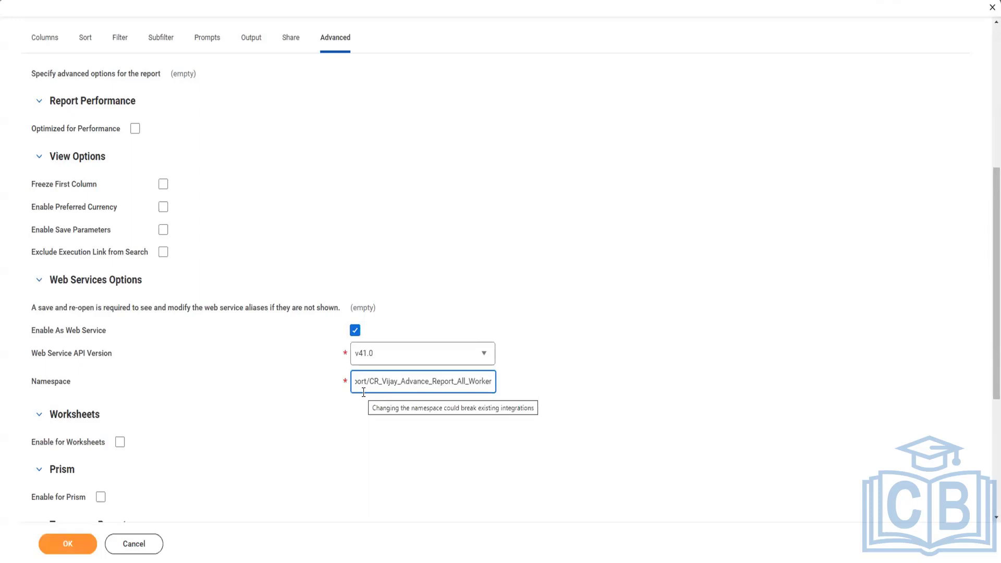
{"action": "left_click", "coordinate": [412, 311]}
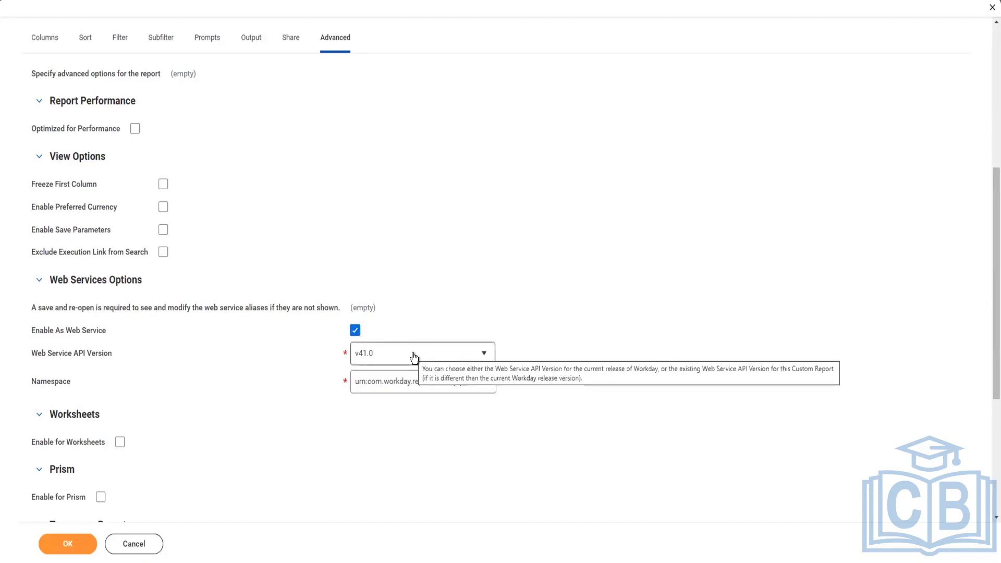
Step: Browse the available Web Service API versions twice, keeping v41.0 selected
{"action": "left_click", "coordinate": [414, 357]}
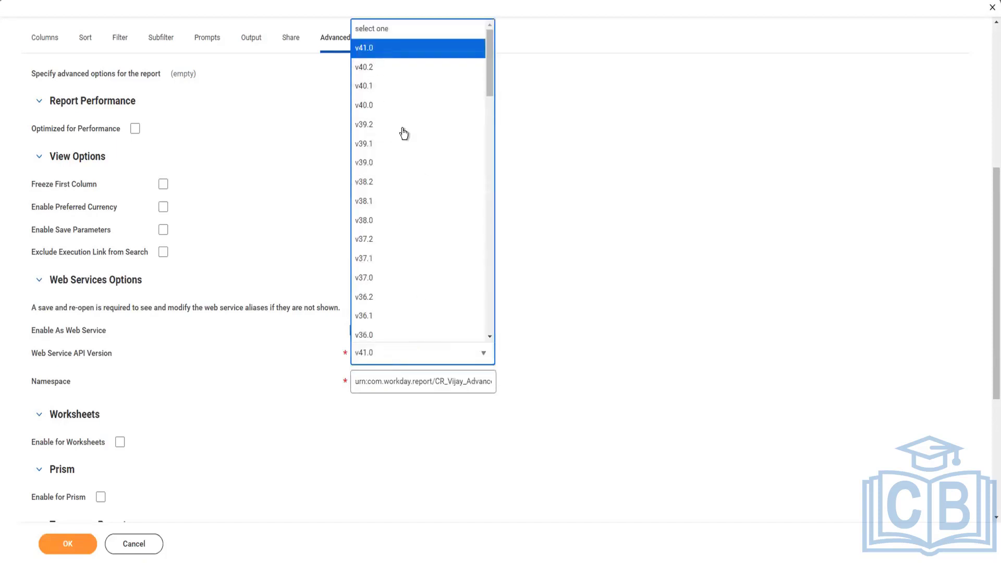
{"action": "left_click", "coordinate": [578, 274]}
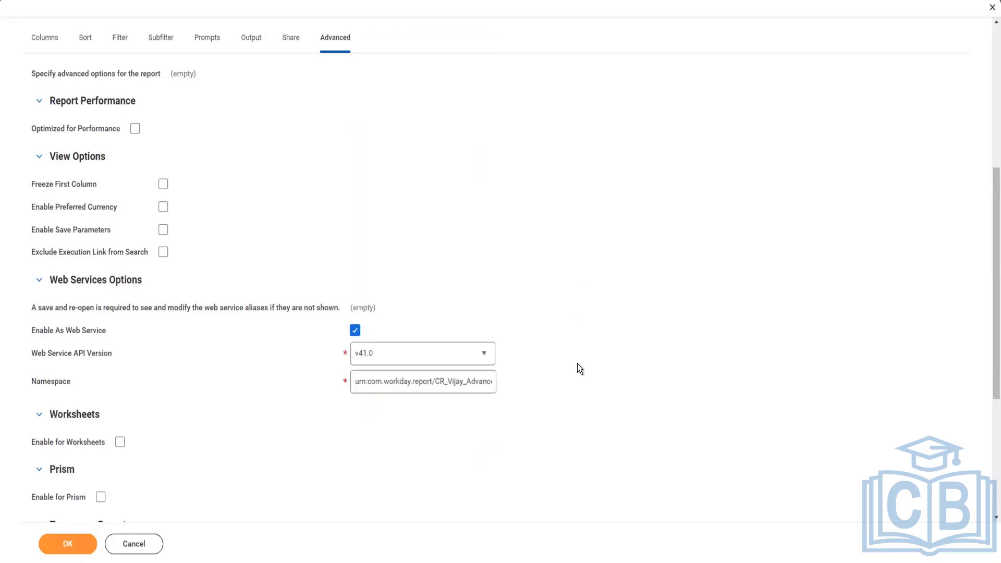
{"action": "left_click", "coordinate": [481, 359]}
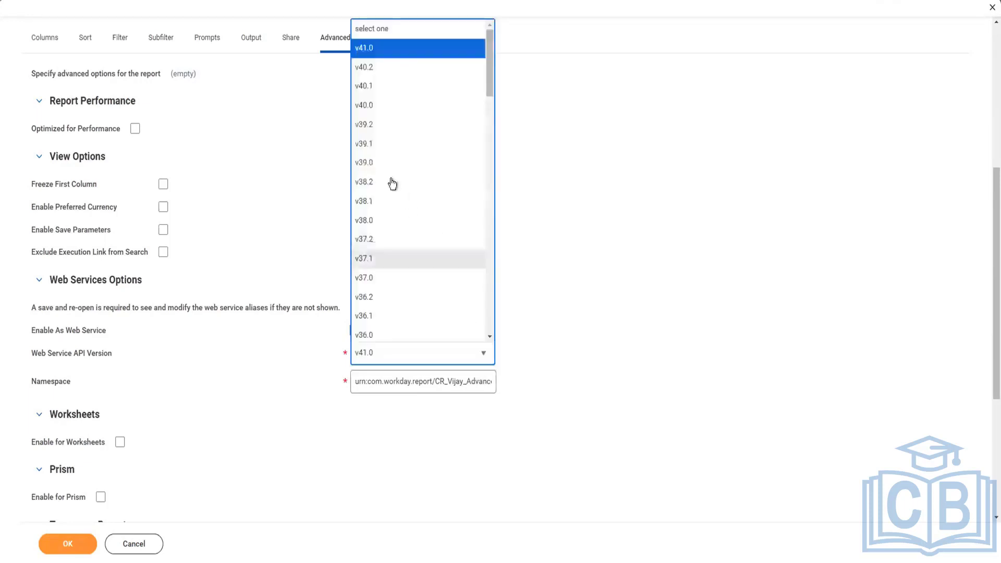
{"action": "left_click", "coordinate": [617, 291]}
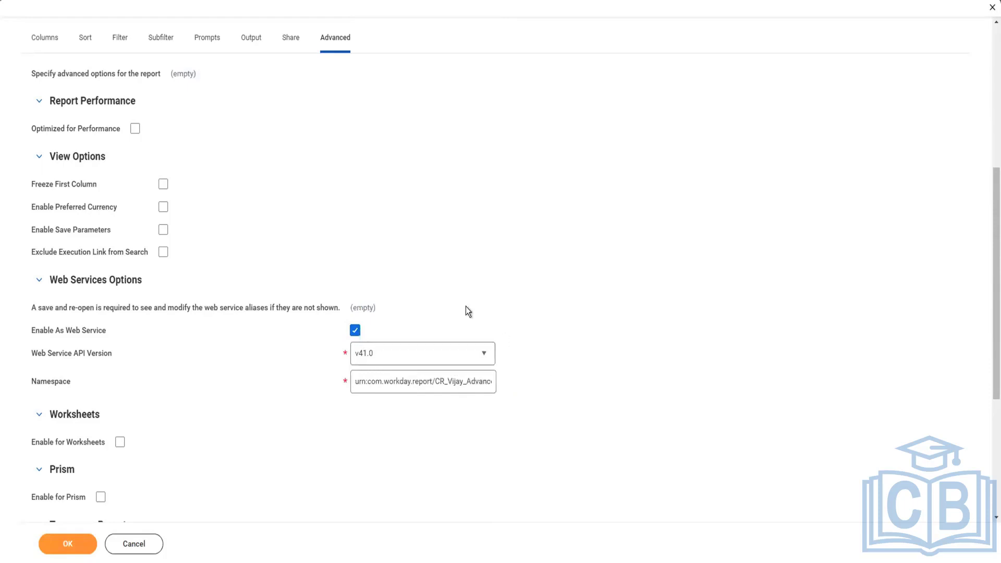
Step: Check the report's data source details and turn on Optimized for Performance for the report
{"action": "scroll", "coordinate": [474, 310], "scroll_direction": "up", "scroll_amount": 2}
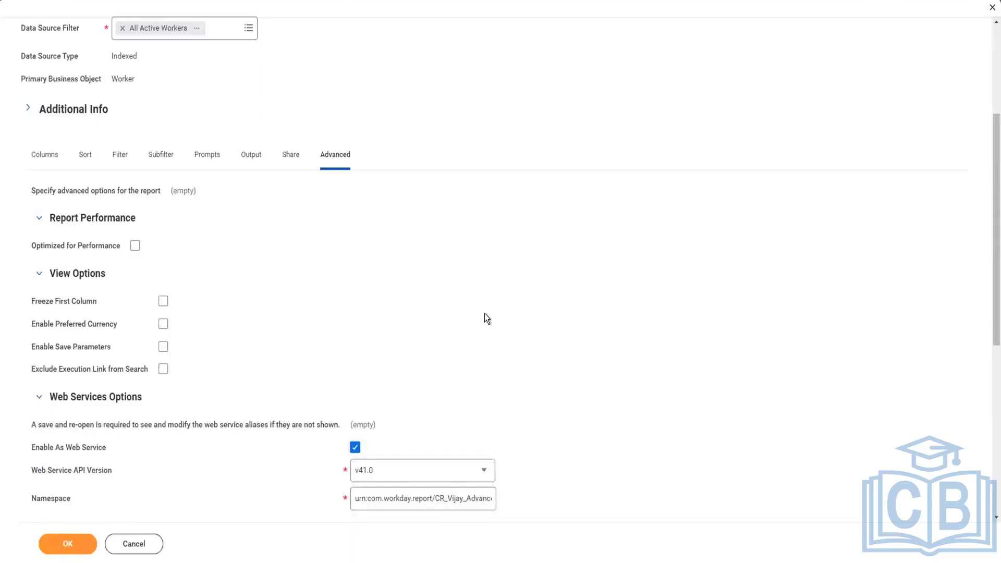
{"action": "scroll", "coordinate": [483, 314], "scroll_direction": "up", "scroll_amount": 1}
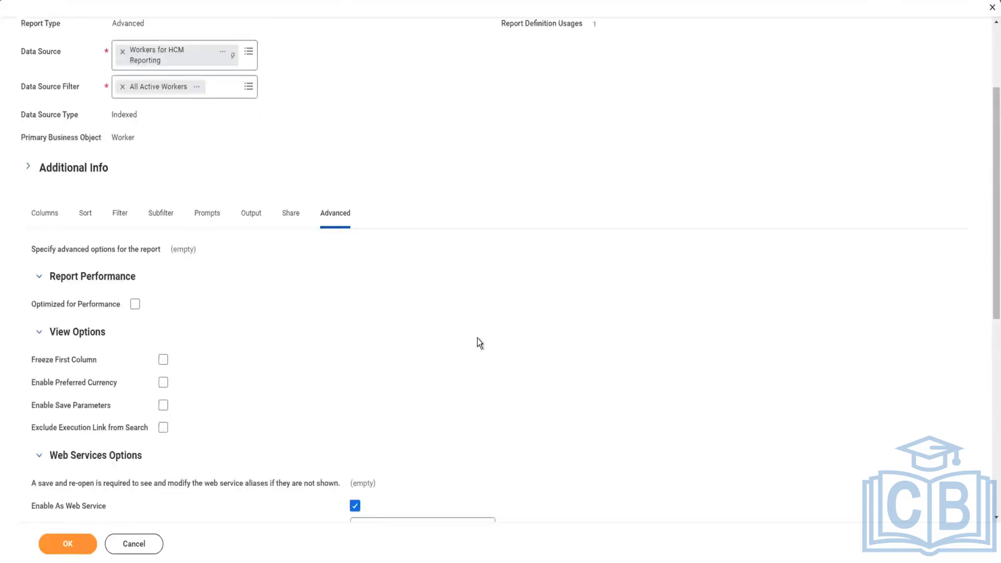
{"action": "scroll", "coordinate": [477, 339], "scroll_direction": "up", "scroll_amount": 1}
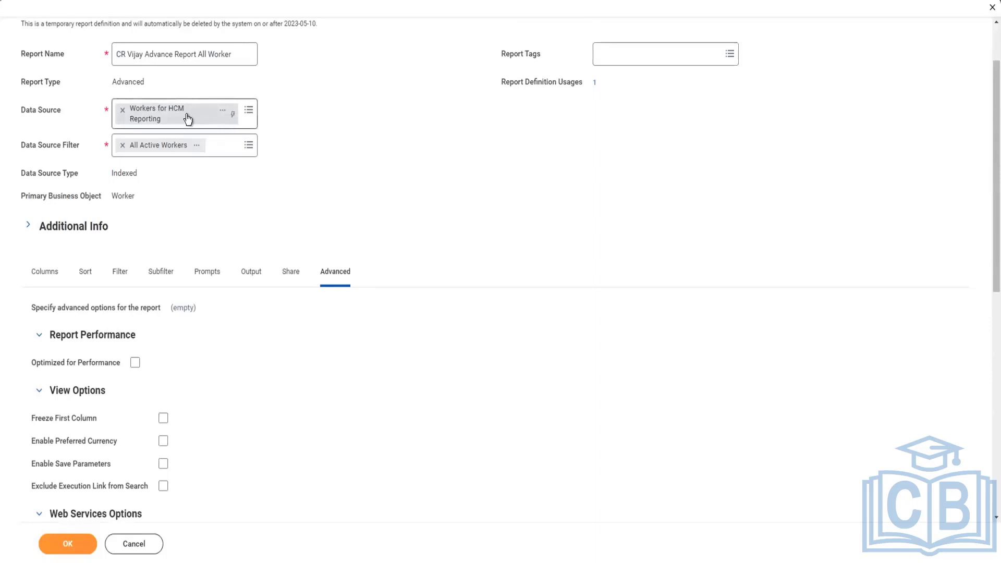
{"action": "scroll", "coordinate": [268, 292], "scroll_direction": "down", "scroll_amount": 1}
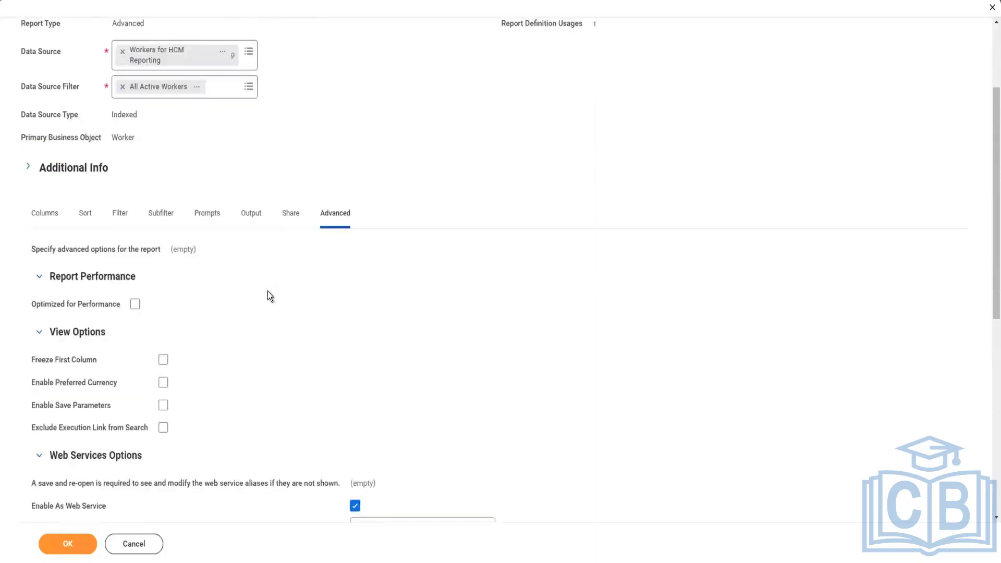
{"action": "scroll", "coordinate": [267, 292], "scroll_direction": "down", "scroll_amount": 2}
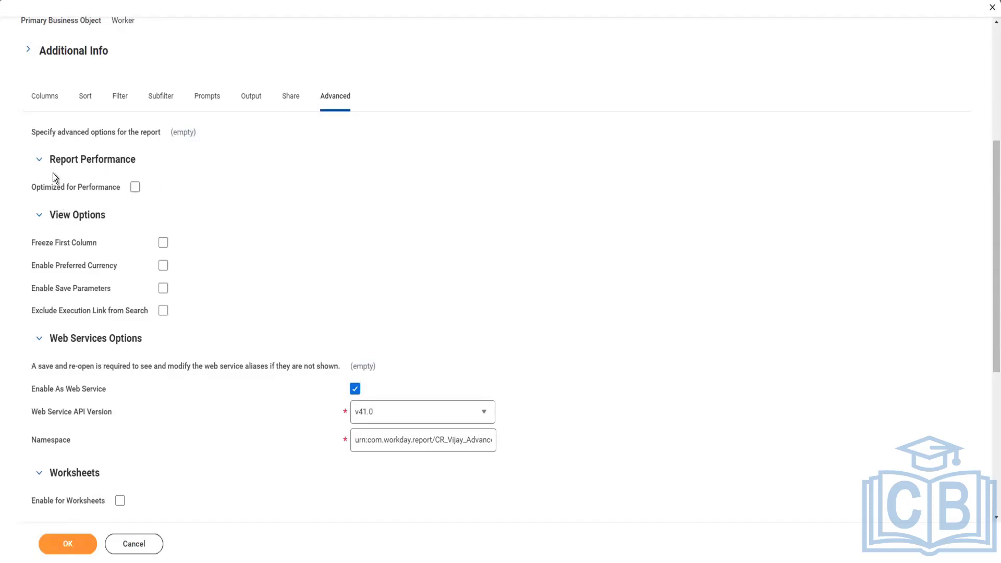
{"action": "left_click", "coordinate": [136, 189]}
{"action": "left_click", "coordinate": [136, 191]}
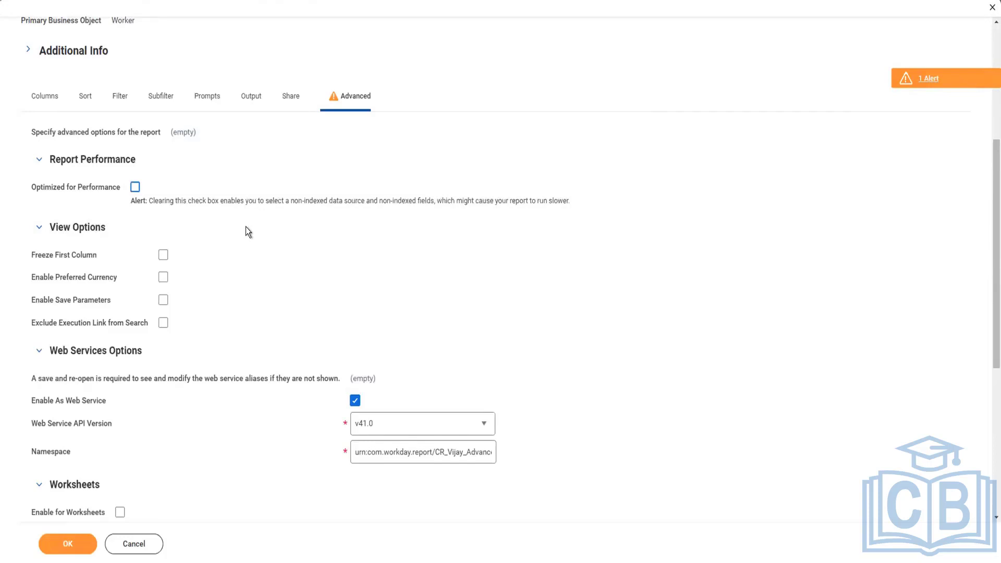
{"action": "left_click", "coordinate": [135, 188]}
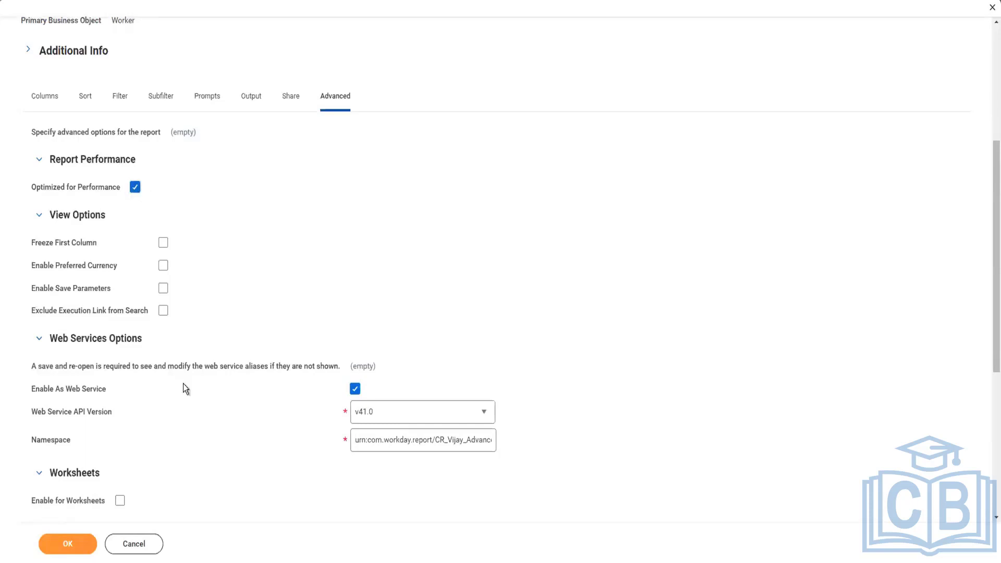
Step: Try to submit the report definition, then read and dismiss the error and alert details
{"action": "left_click", "coordinate": [80, 538]}
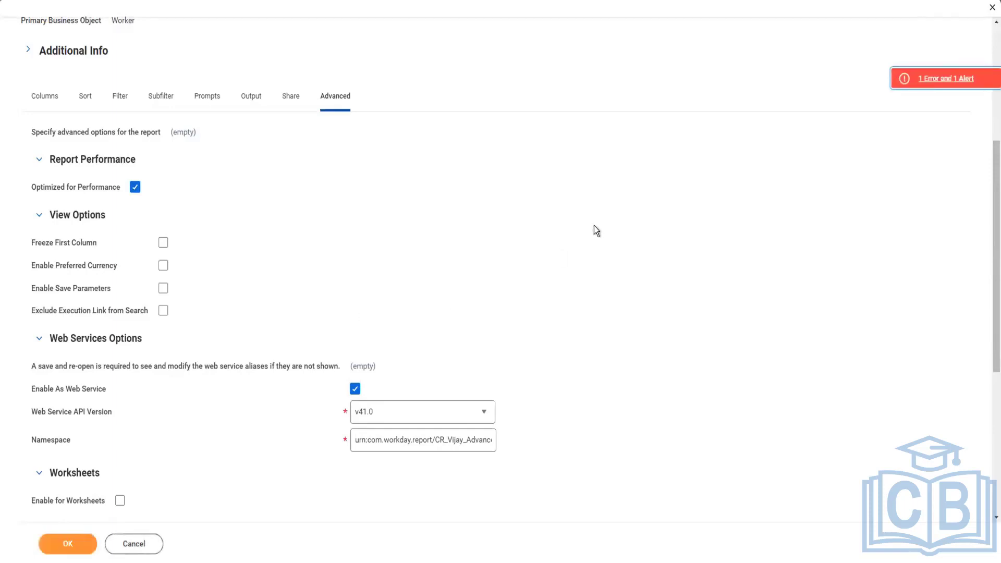
{"action": "left_click", "coordinate": [935, 79]}
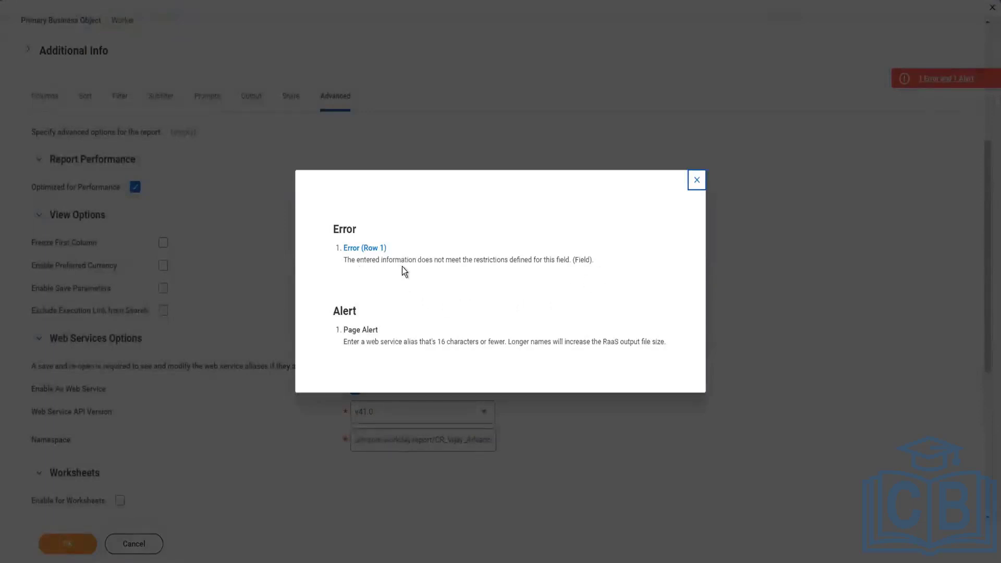
{"action": "left_click", "coordinate": [697, 180]}
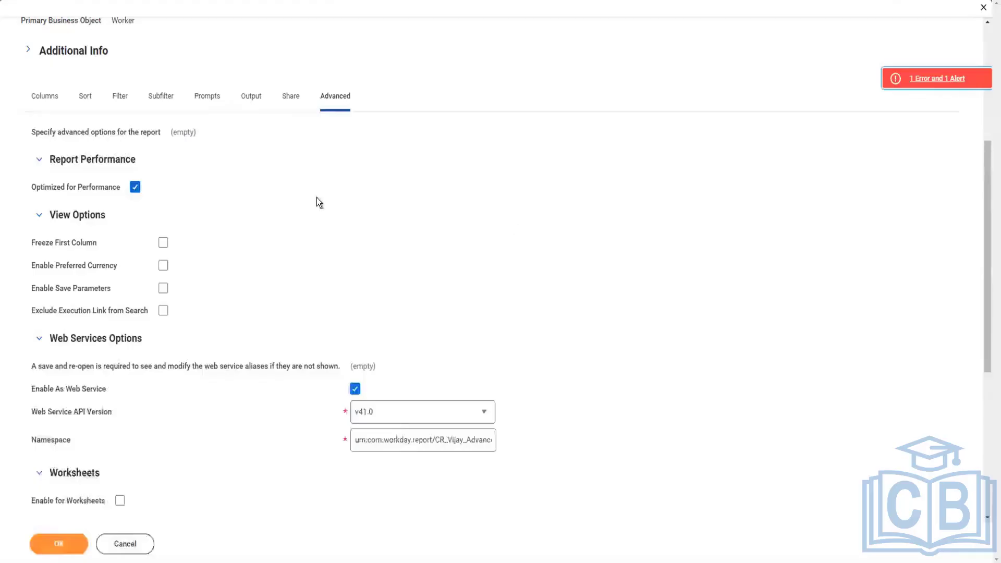
Step: Review the report's column fields, filter conditions, Dependents subfilter and prompt defaults
{"action": "left_click", "coordinate": [45, 97]}
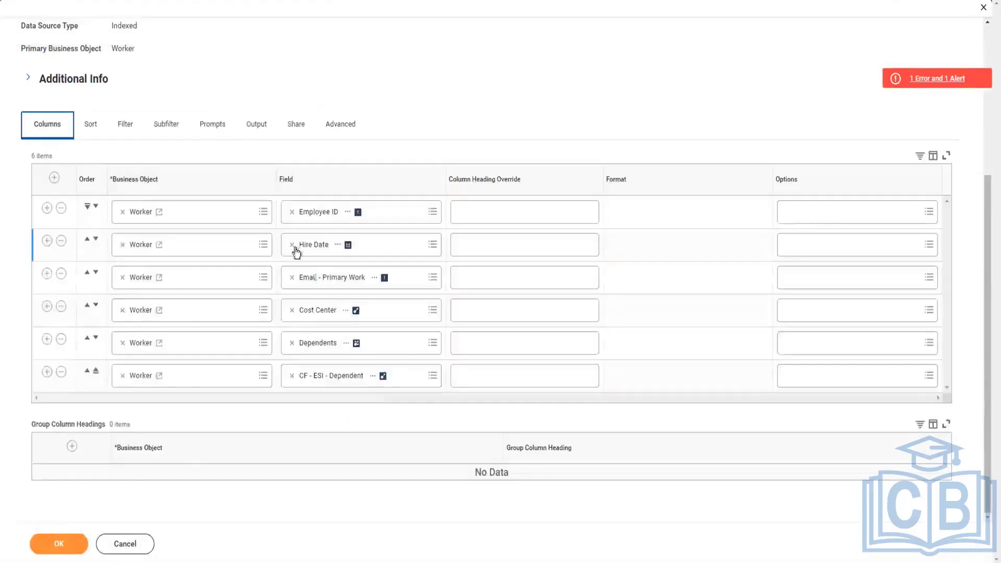
{"action": "scroll", "coordinate": [243, 356], "scroll_direction": "up", "scroll_amount": 1}
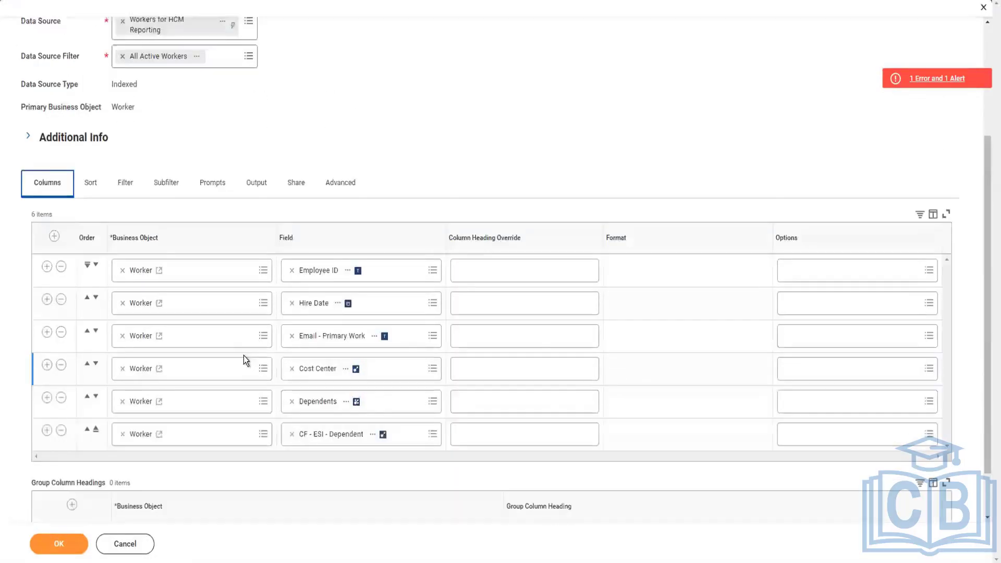
{"action": "scroll", "coordinate": [243, 356], "scroll_direction": "down", "scroll_amount": 1}
{"action": "left_click", "coordinate": [125, 125]}
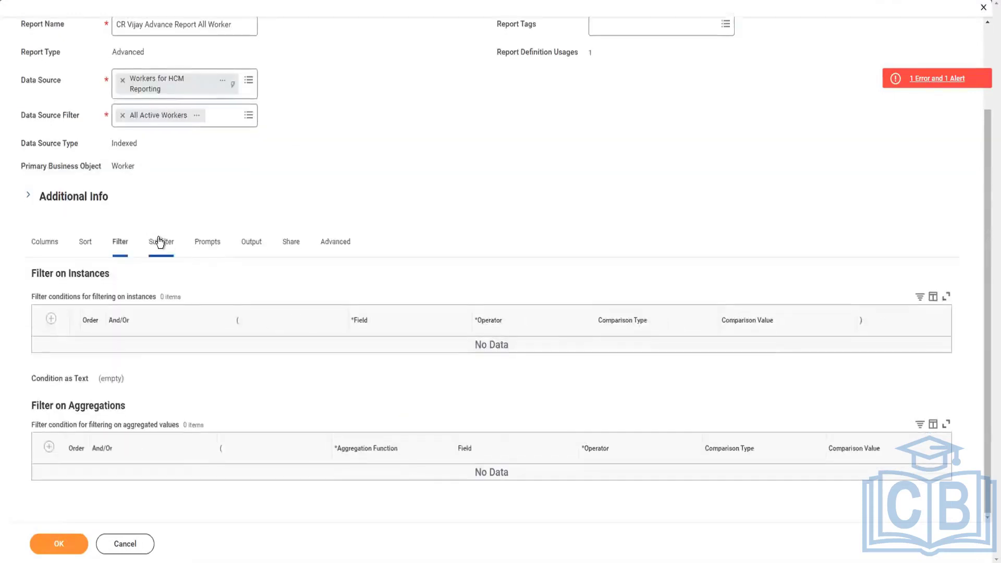
{"action": "left_click", "coordinate": [172, 243]}
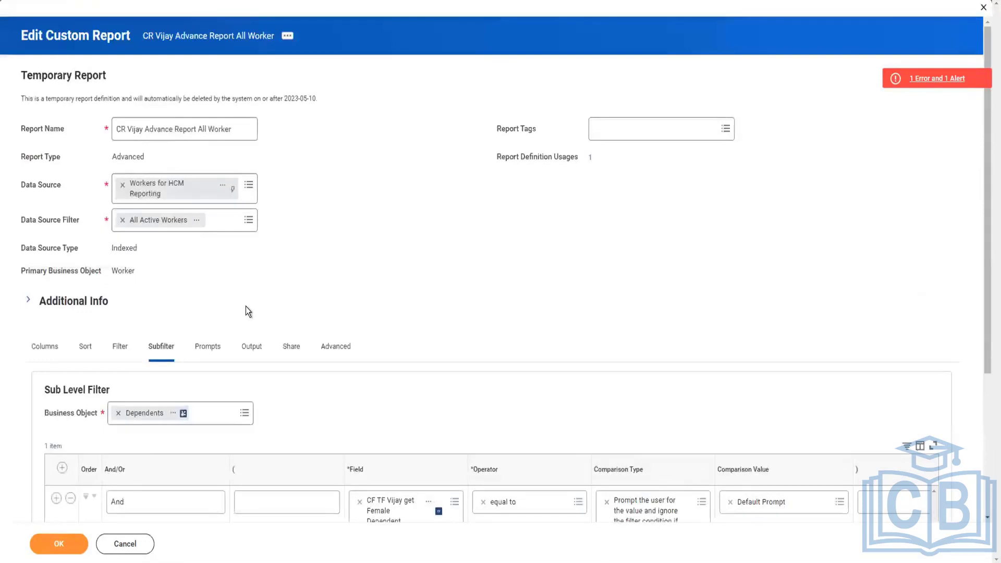
{"action": "scroll", "coordinate": [245, 305], "scroll_direction": "down", "scroll_amount": 4}
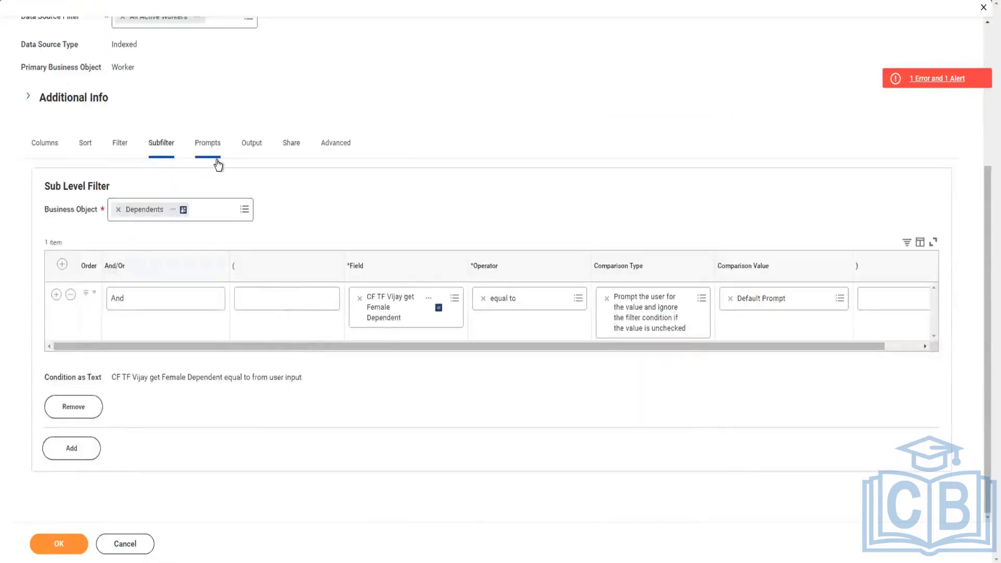
{"action": "scroll", "coordinate": [263, 250], "scroll_direction": "down", "scroll_amount": 2}
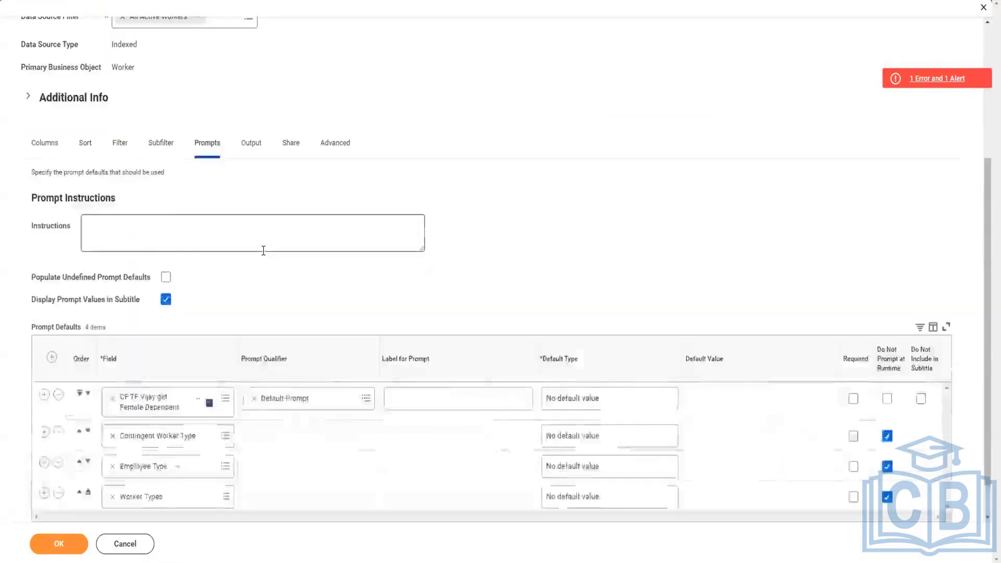
Step: Enable Populate Undefined Prompt Defaults for the report's prompts, and look over its output and sharing options
{"action": "left_click", "coordinate": [166, 236]}
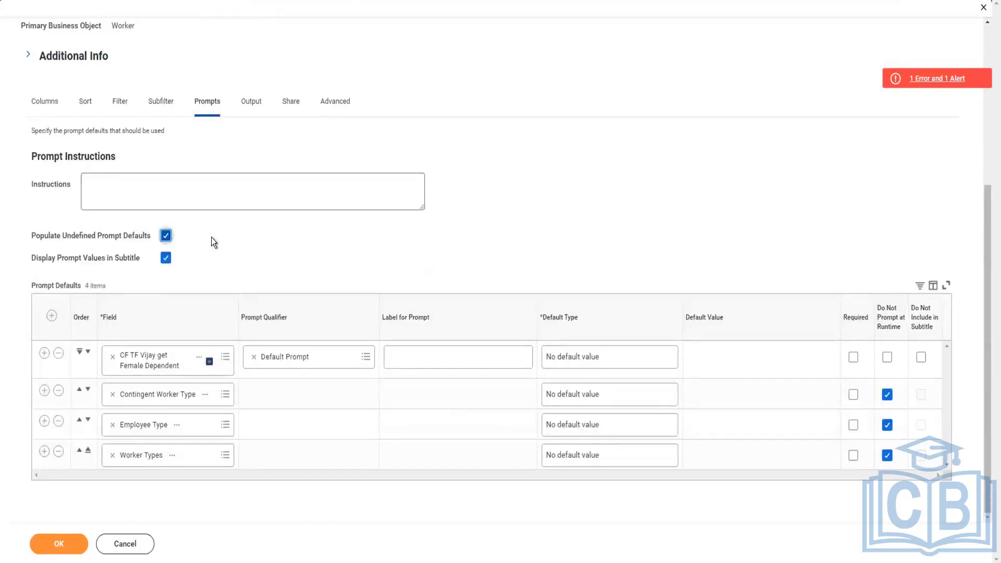
{"action": "left_click", "coordinate": [250, 105]}
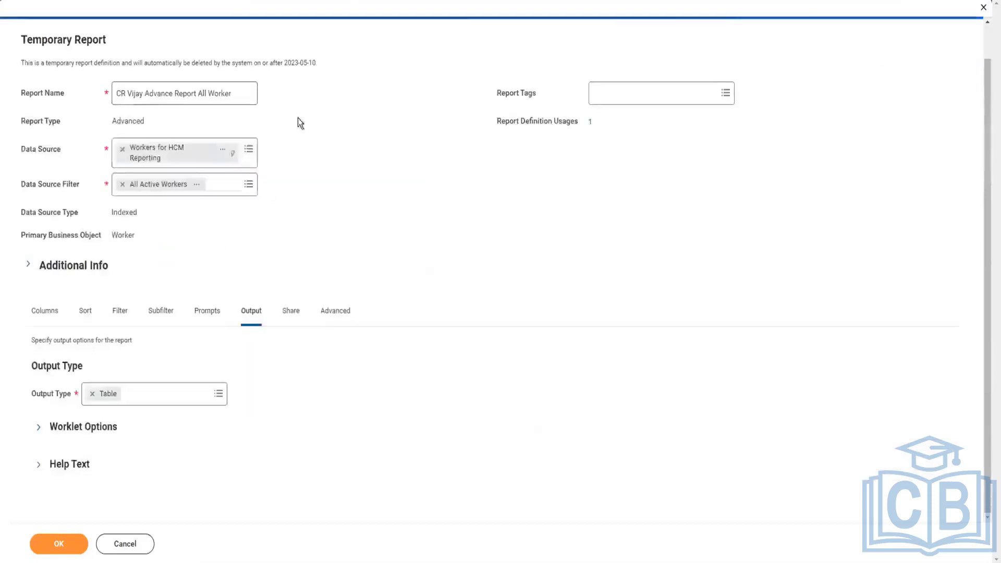
{"action": "left_click", "coordinate": [291, 318]}
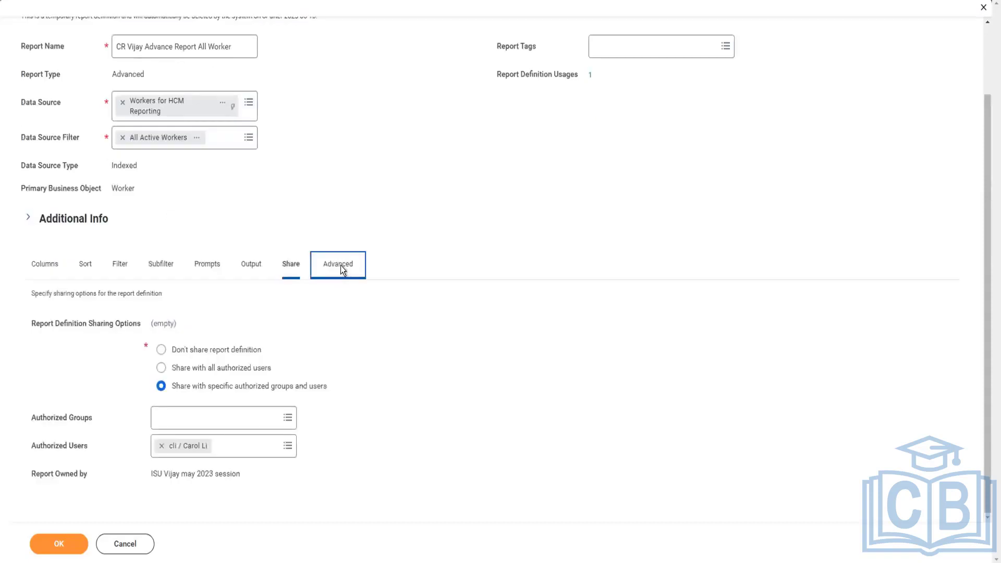
Step: Recheck the report's advanced options and try to submit the report definition again
{"action": "left_click", "coordinate": [340, 265]}
{"action": "scroll", "coordinate": [330, 330], "scroll_direction": "down", "scroll_amount": 8}
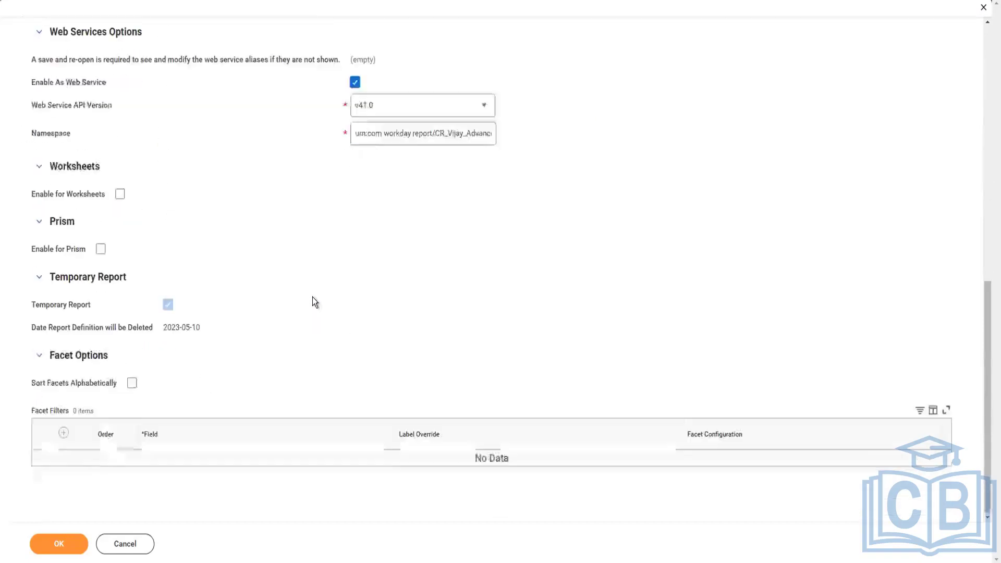
{"action": "left_click", "coordinate": [55, 543]}
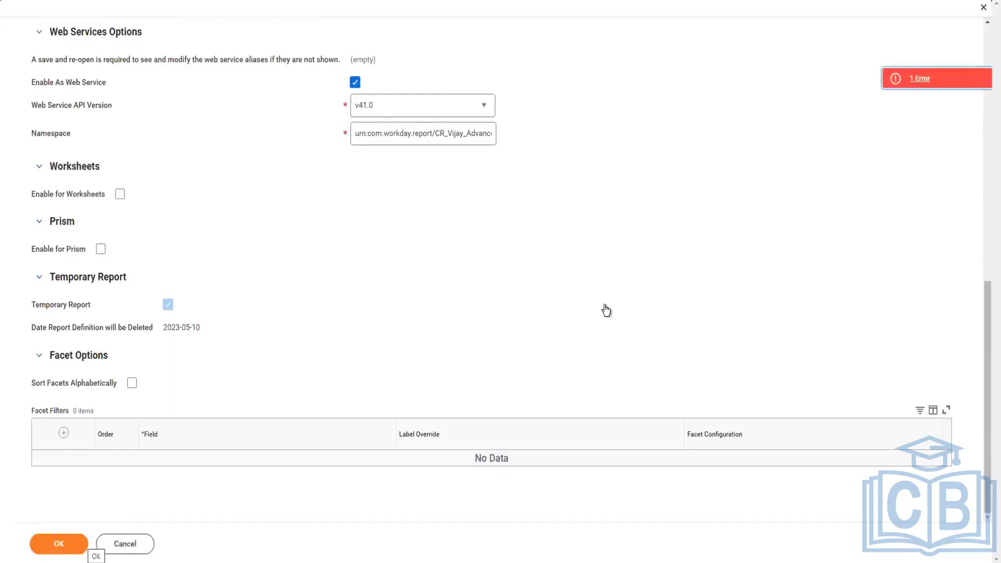
Step: Read the error details and inspect the flagged condition row in the Dependents subfilter
{"action": "left_click", "coordinate": [918, 83]}
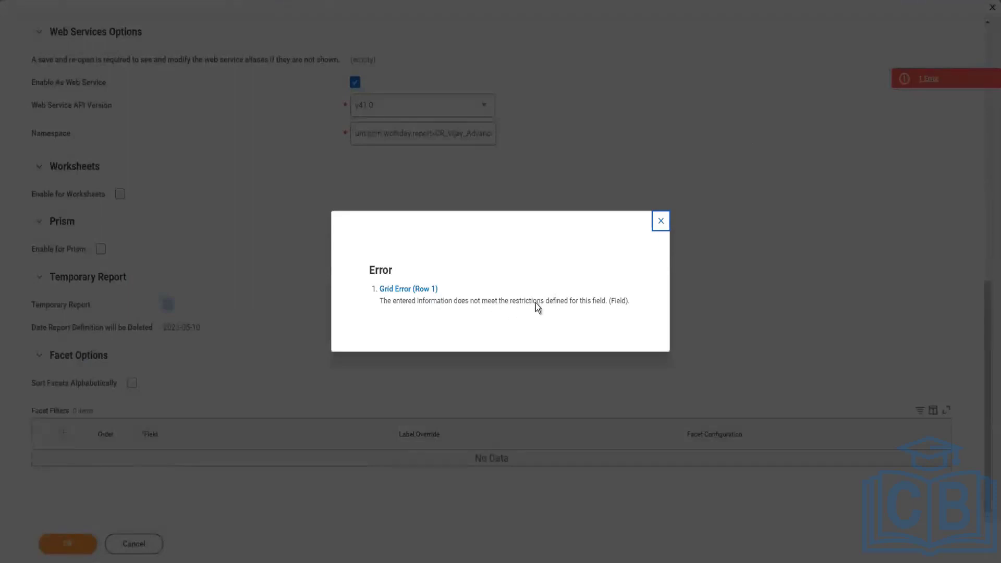
{"action": "left_click", "coordinate": [660, 221]}
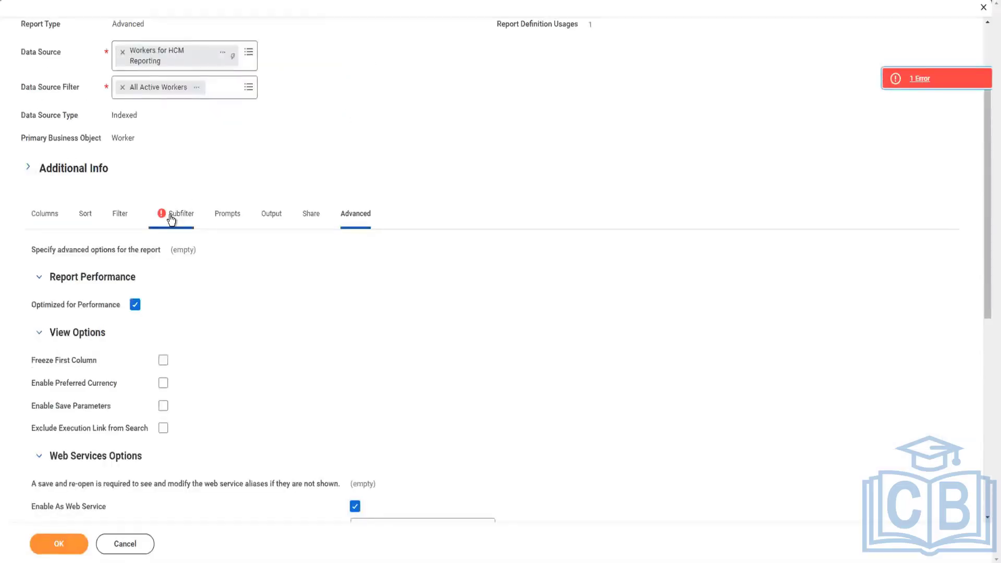
{"action": "scroll", "coordinate": [530, 335], "scroll_direction": "down", "scroll_amount": 2}
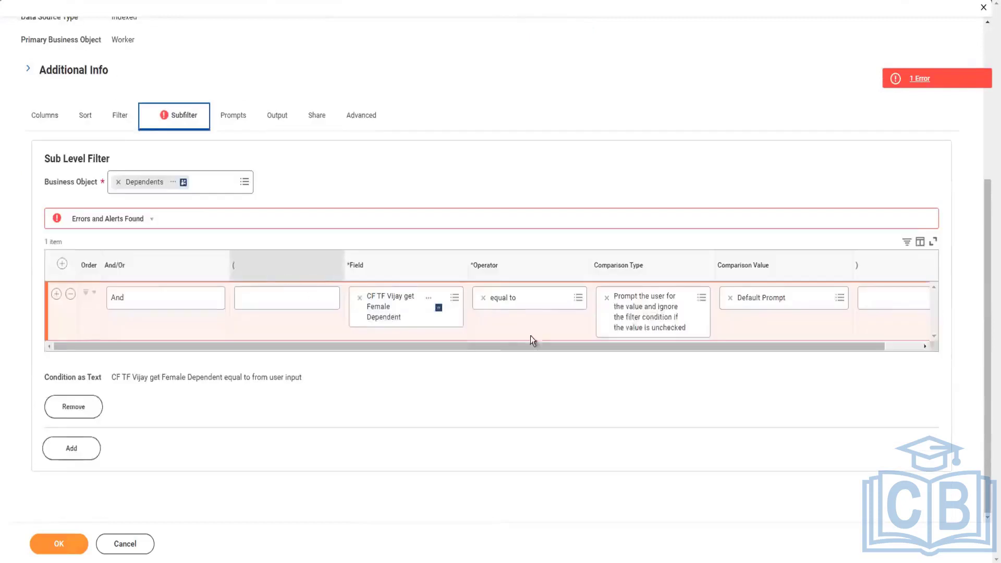
{"action": "left_click_drag", "start_coordinate": [480, 345], "coordinate": [559, 346]}
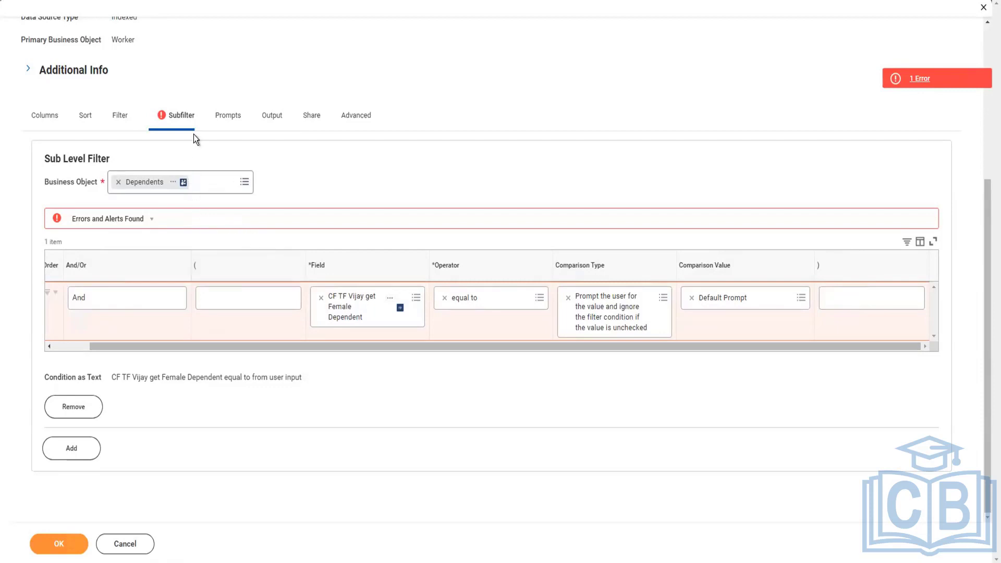
Step: Leave Populate Undefined Prompt Defaults cleared in the report's prompt settings
{"action": "left_click", "coordinate": [224, 119]}
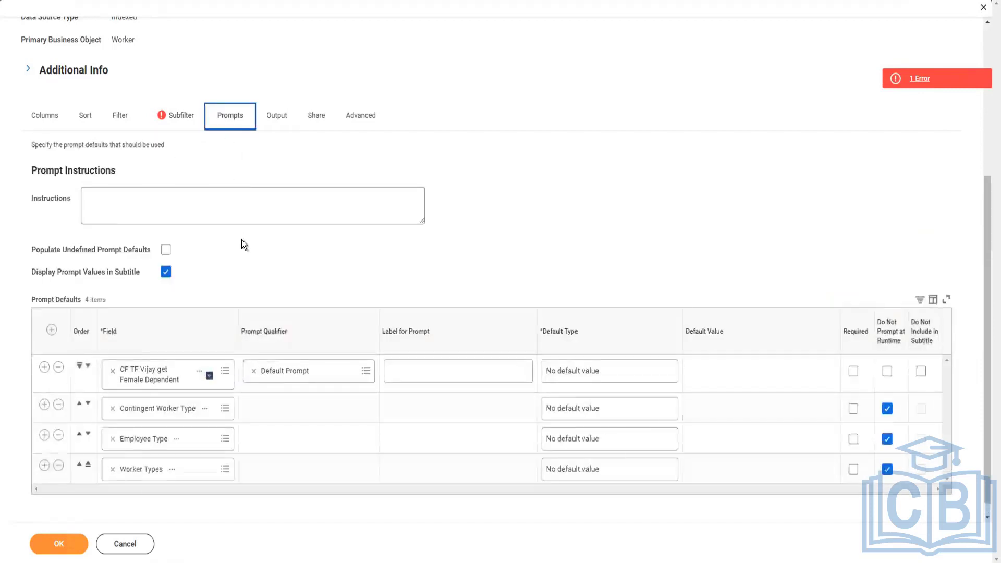
{"action": "scroll", "coordinate": [241, 239], "scroll_direction": "down", "scroll_amount": 1}
{"action": "left_click", "coordinate": [167, 236]}
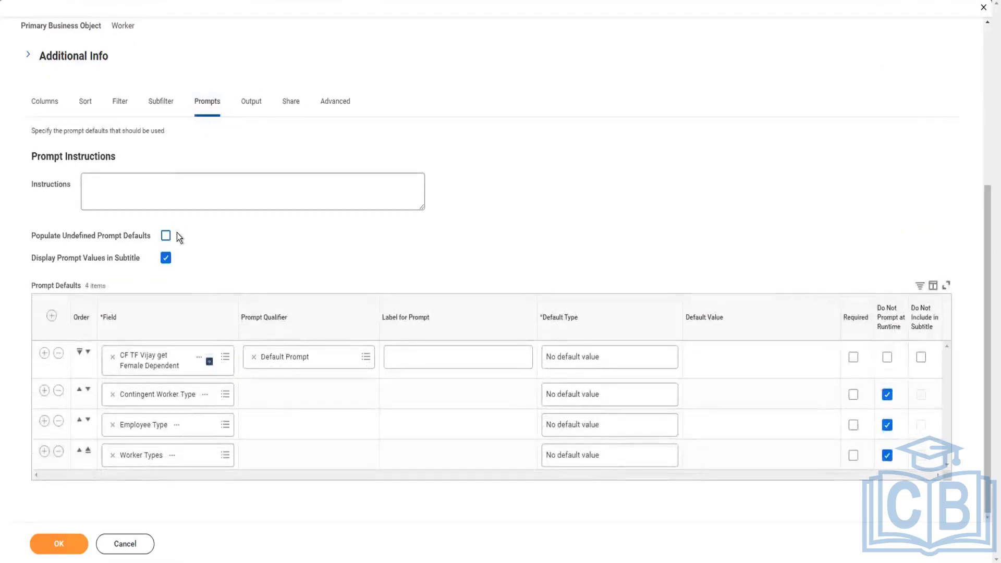
{"action": "left_click", "coordinate": [53, 103]}
{"action": "left_click", "coordinate": [72, 447]}
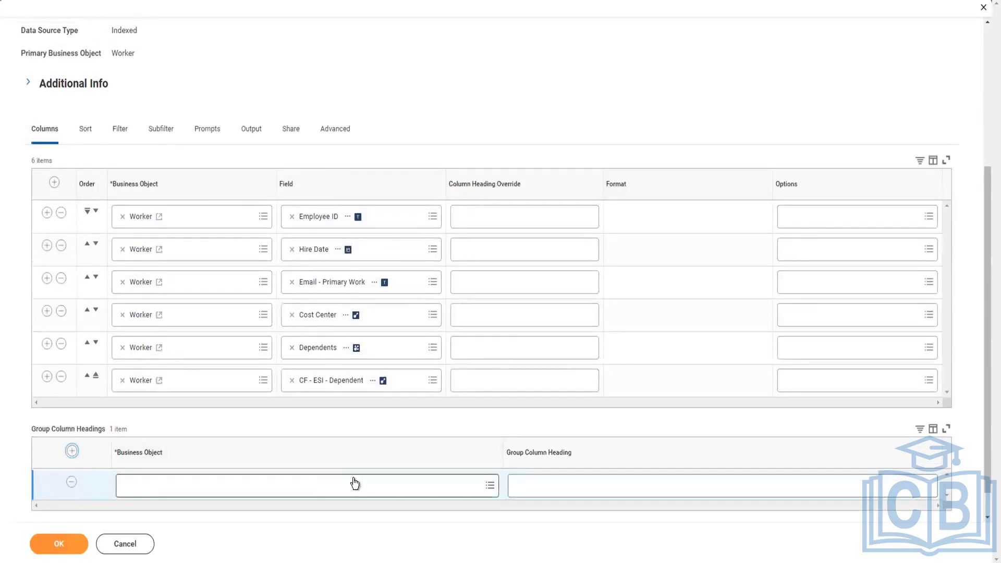
{"action": "left_click", "coordinate": [352, 480]}
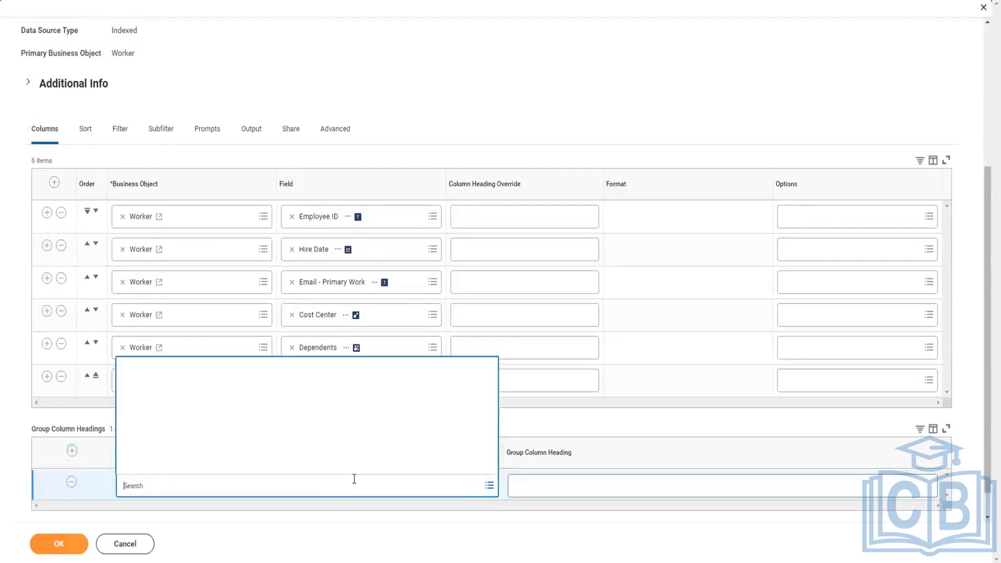
{"action": "left_click", "coordinate": [399, 514]}
{"action": "scroll", "coordinate": [214, 459], "scroll_direction": "down", "scroll_amount": 1}
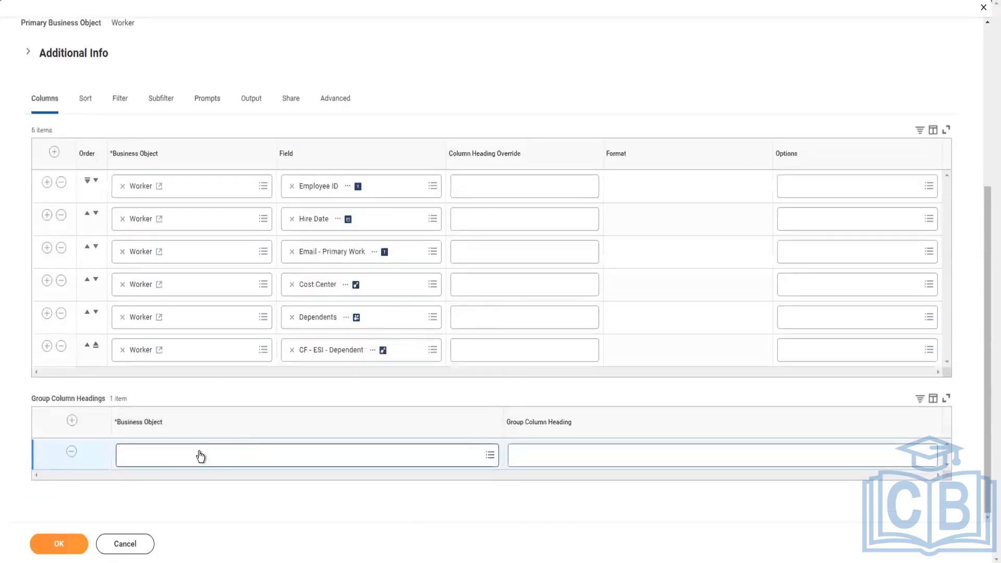
{"action": "left_click", "coordinate": [194, 454]}
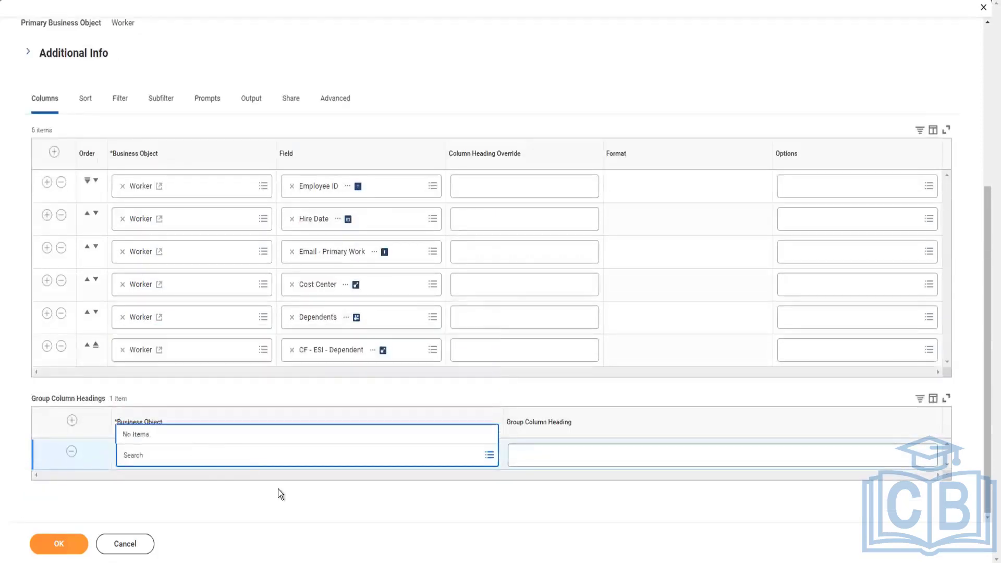
{"action": "left_click", "coordinate": [95, 464]}
{"action": "left_click", "coordinate": [72, 453]}
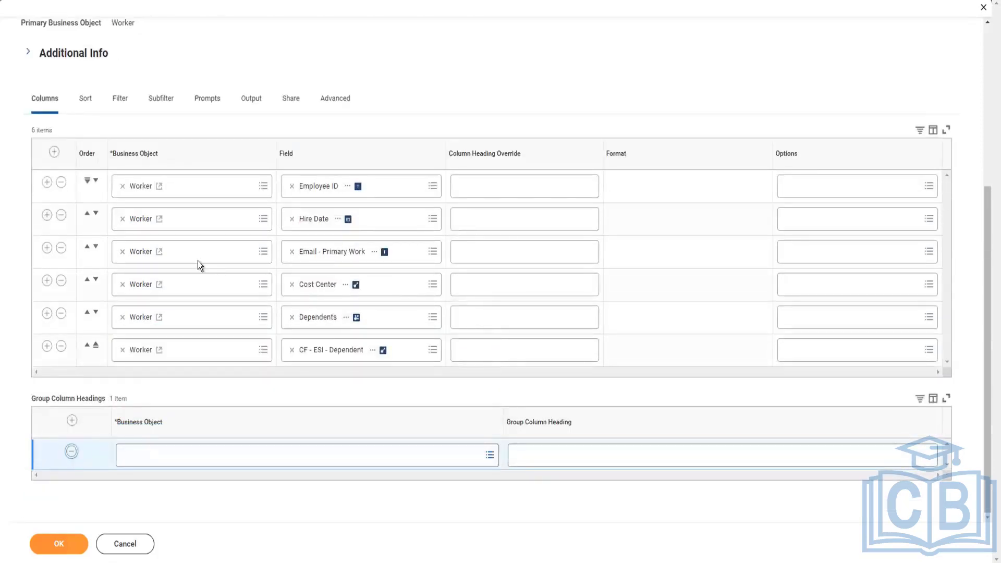
Step: Try to submit the report definition again and expand the error details shown for the Dependents subfilter
{"action": "left_click", "coordinate": [161, 130]}
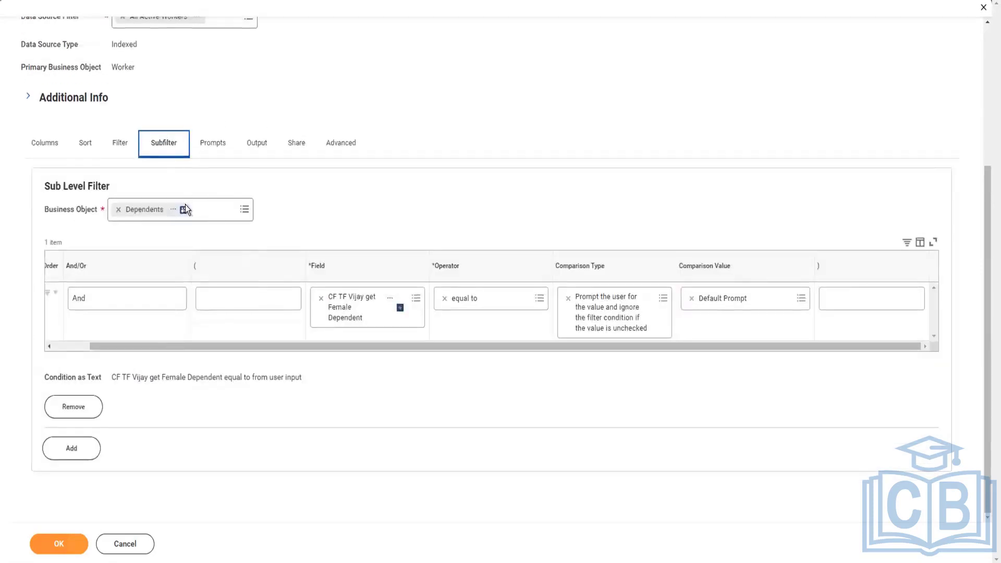
{"action": "left_click", "coordinate": [61, 541]}
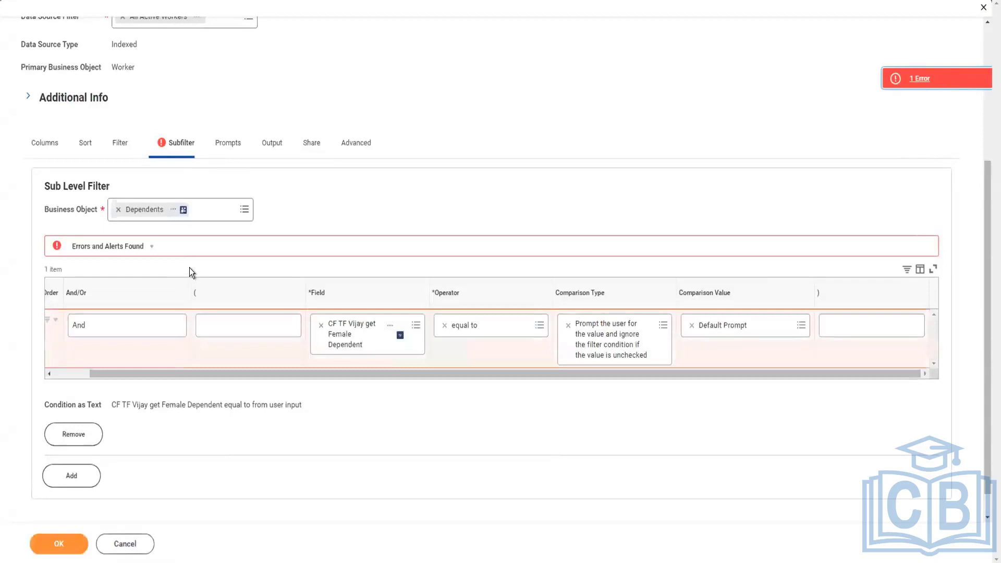
{"action": "left_click", "coordinate": [151, 247]}
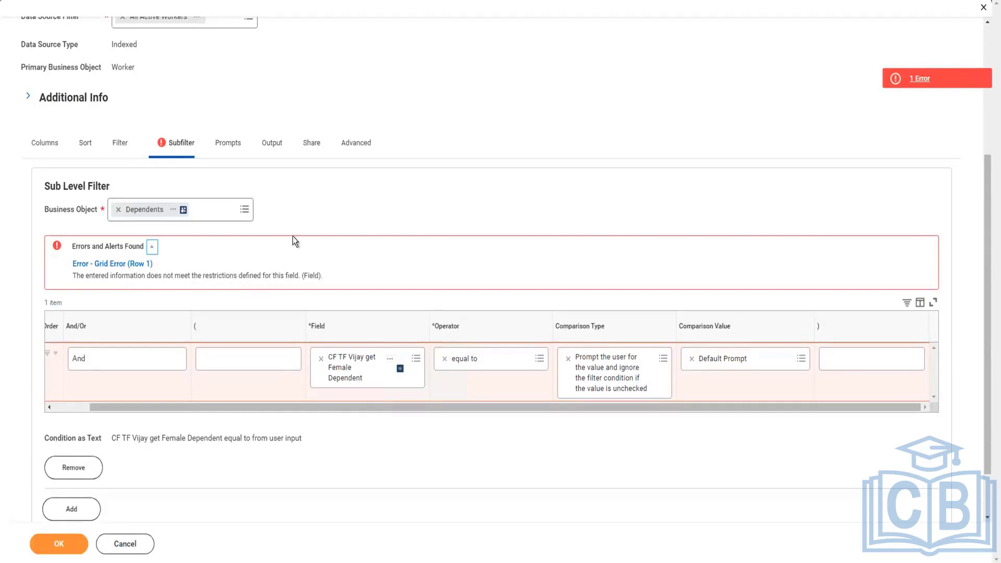
Step: Disable Optimized for Performance, recheck the subfilter, and submit the report definition
{"action": "left_click", "coordinate": [349, 149]}
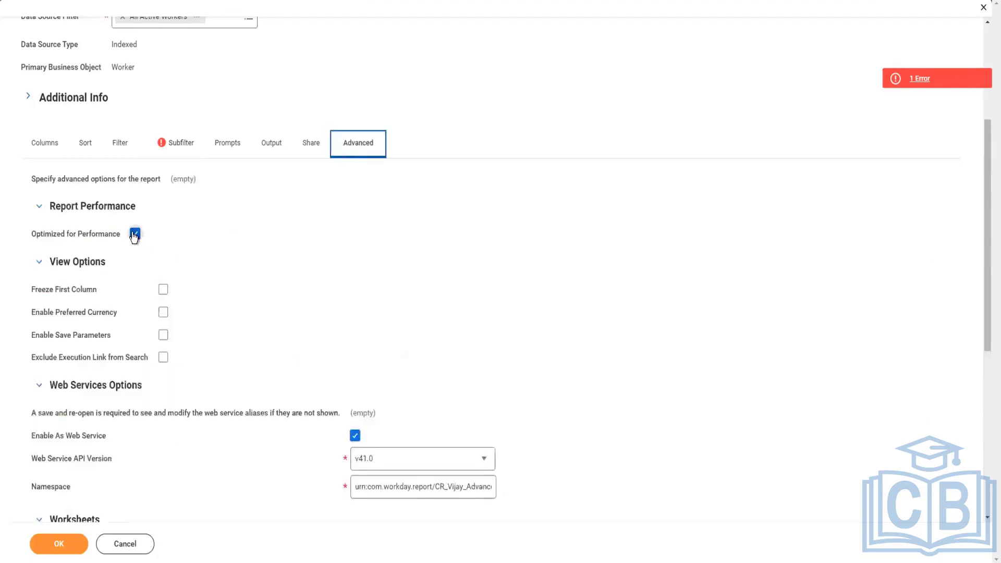
{"action": "left_click", "coordinate": [135, 234]}
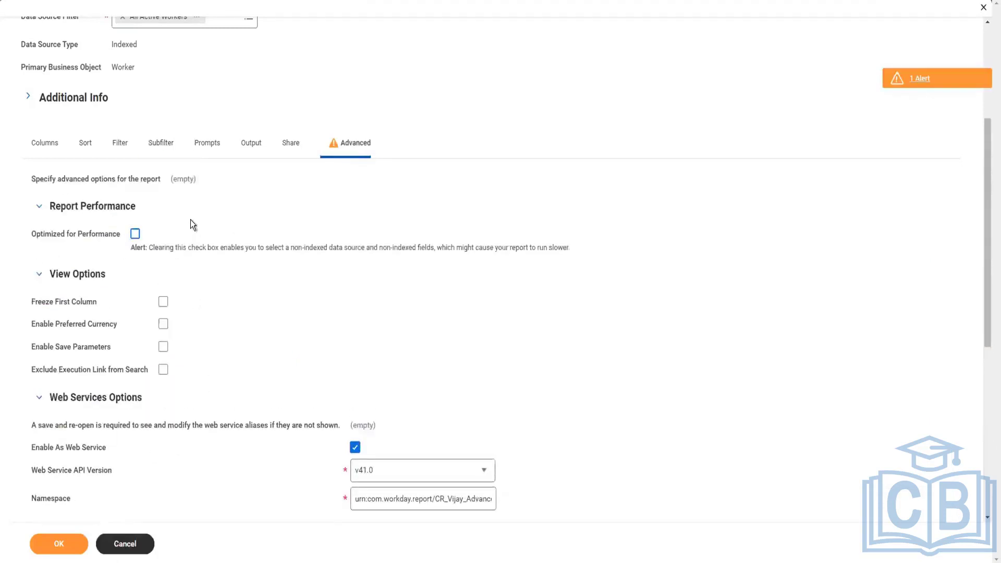
{"action": "left_click", "coordinate": [162, 153]}
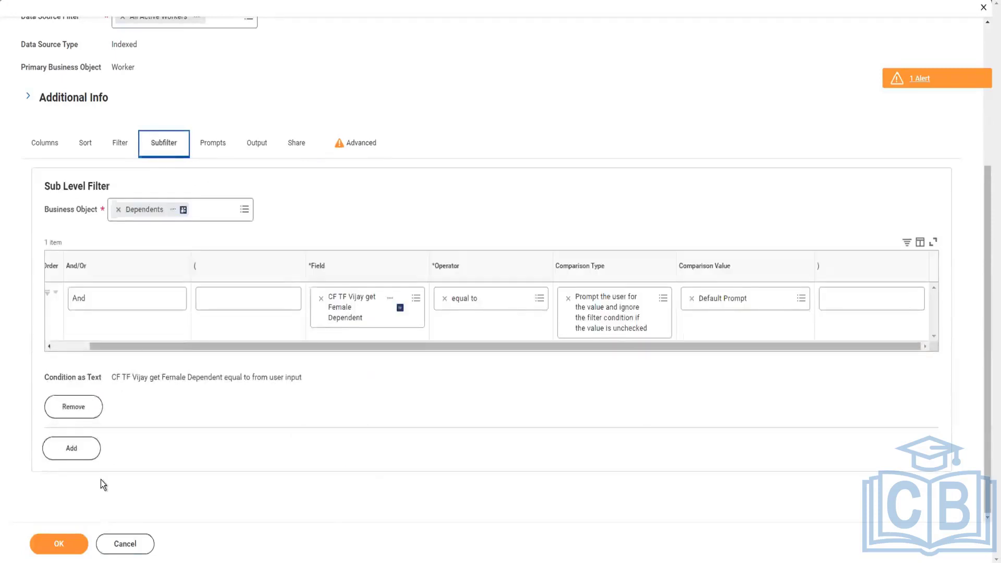
{"action": "left_click", "coordinate": [57, 545]}
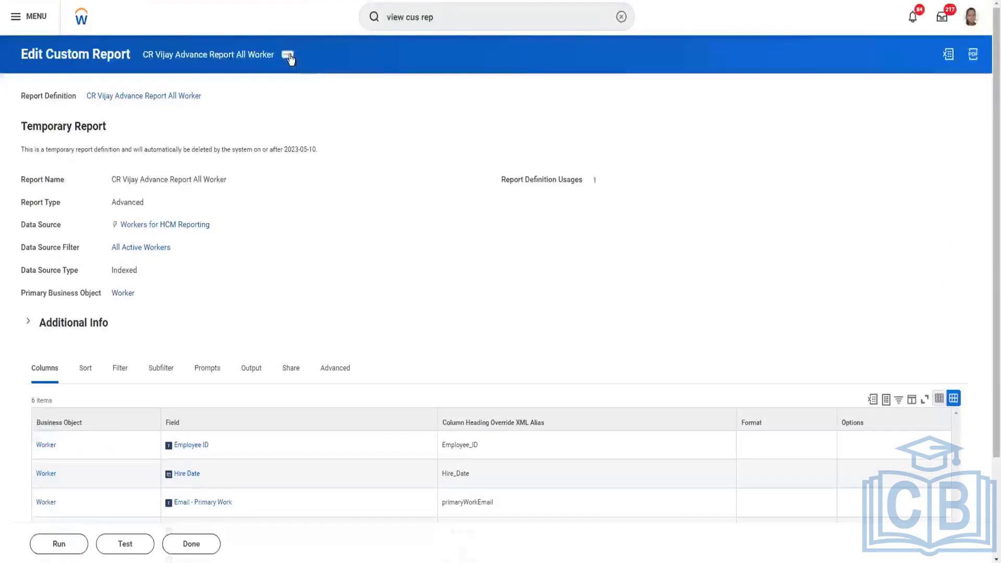
Step: Reopen the saved custom report for editing and bring up its advanced options
{"action": "left_click", "coordinate": [287, 55]}
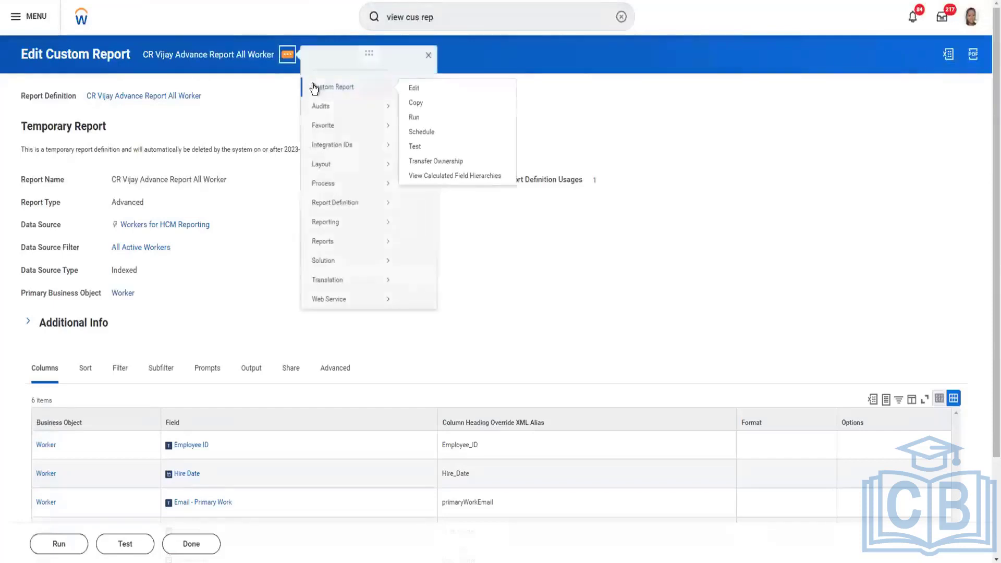
{"action": "left_click", "coordinate": [413, 88]}
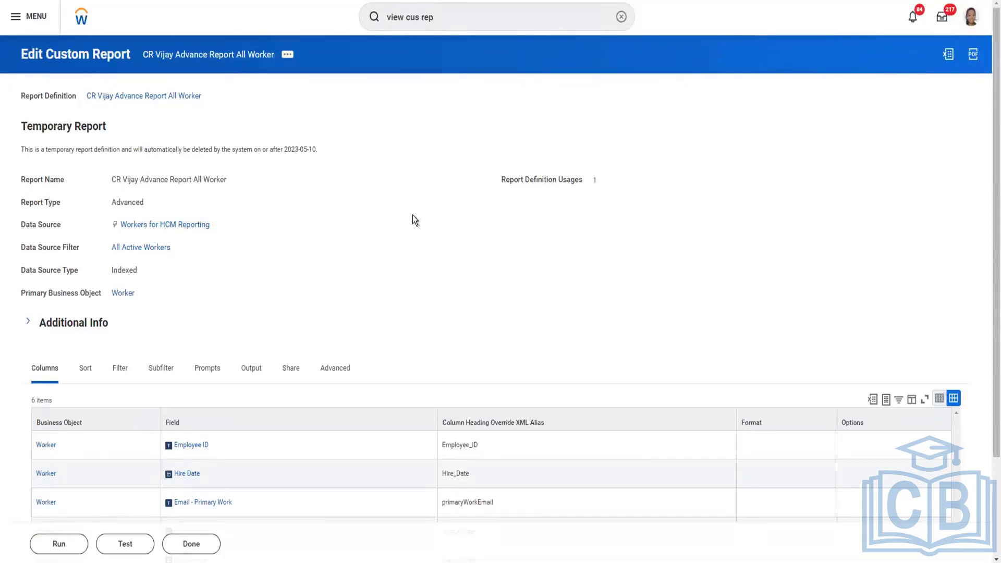
{"action": "left_click", "coordinate": [348, 369]}
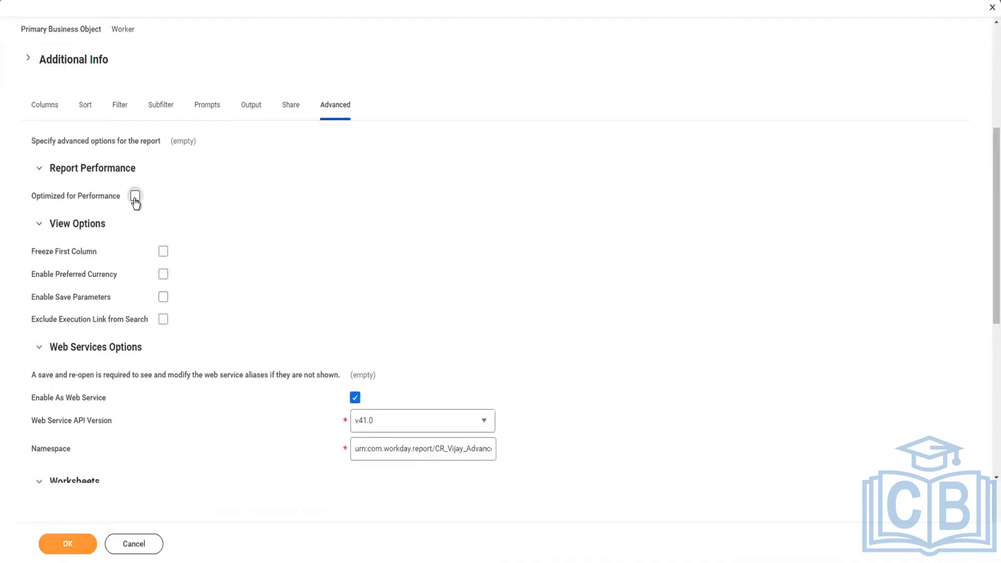
Step: Review the report's filter conditions and open the Dependents subfilter's calculated field in a new tab to examine it
{"action": "left_click", "coordinate": [120, 112]}
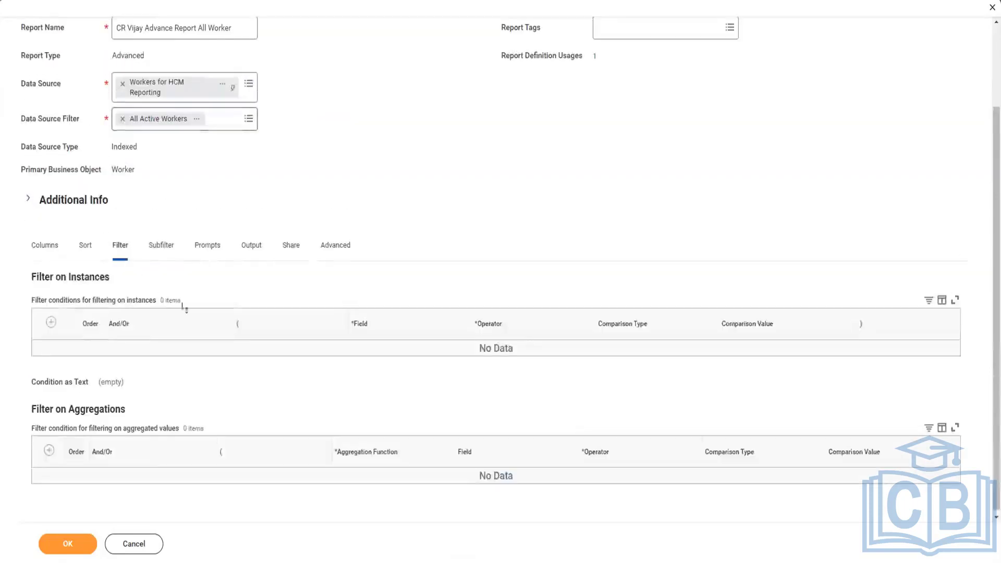
{"action": "left_click", "coordinate": [158, 246]}
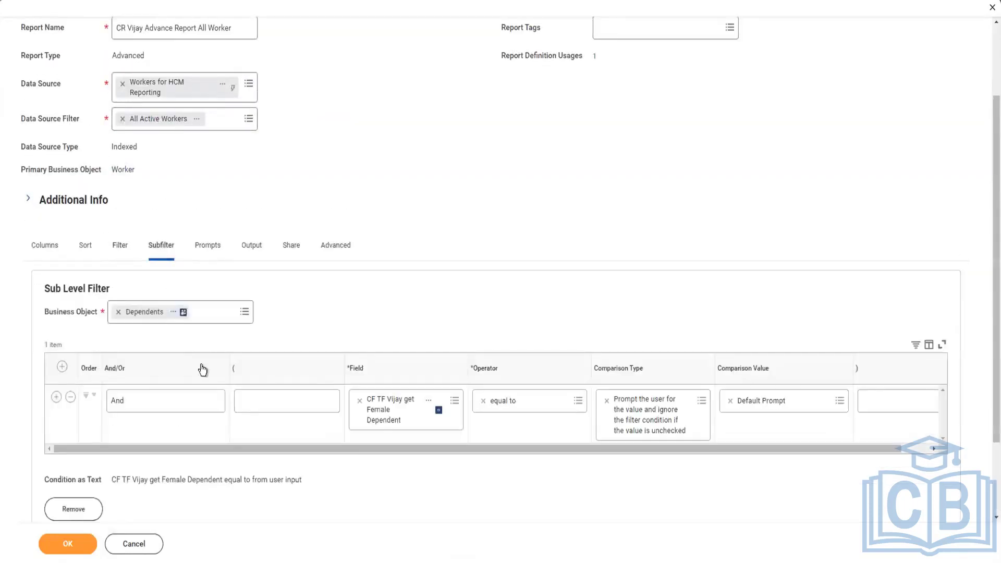
{"action": "right_click", "coordinate": [385, 412]}
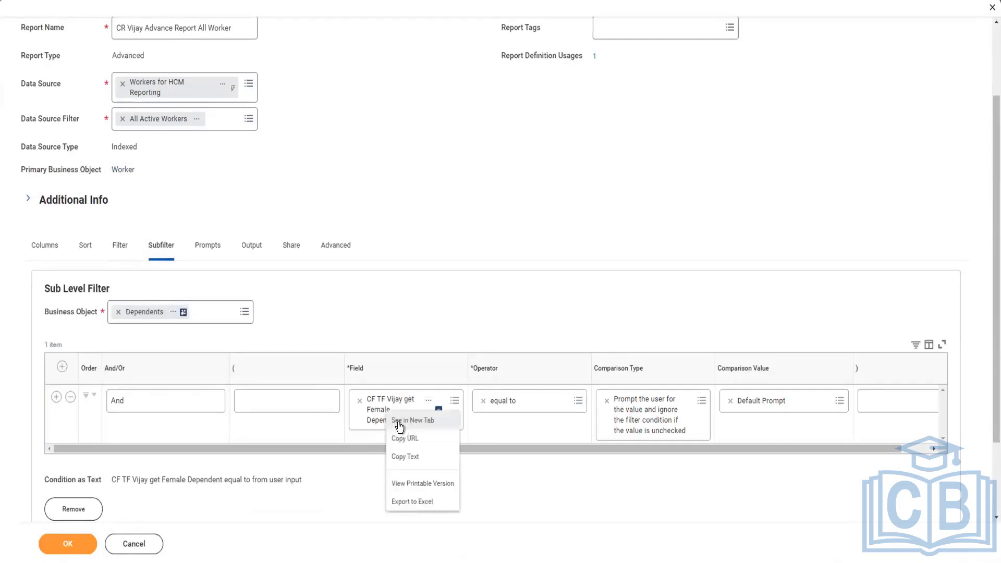
{"action": "left_click", "coordinate": [399, 421]}
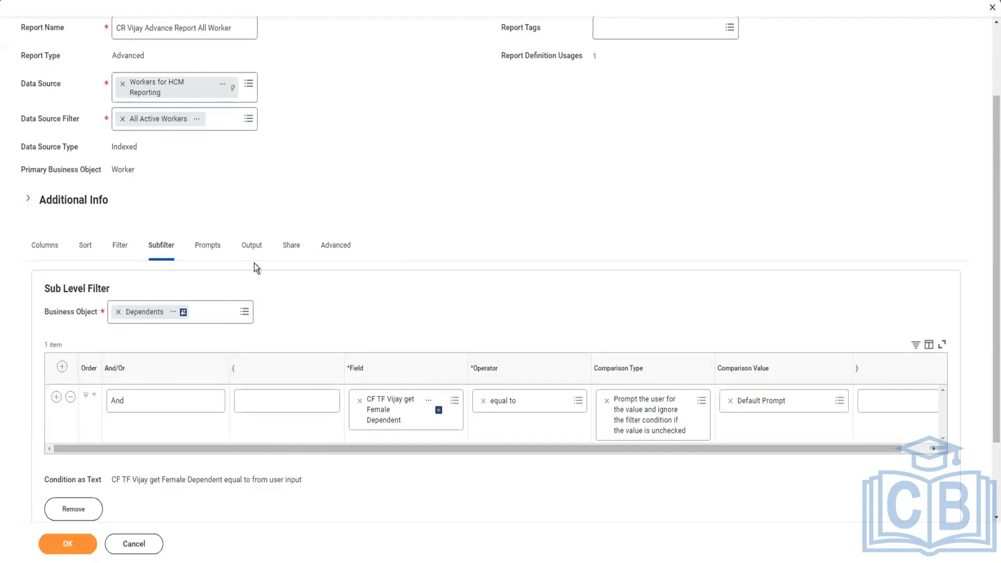
Step: Enable Optimized for Performance for the report and check the setting against the Dependents subfilter condition
{"action": "left_click", "coordinate": [334, 249]}
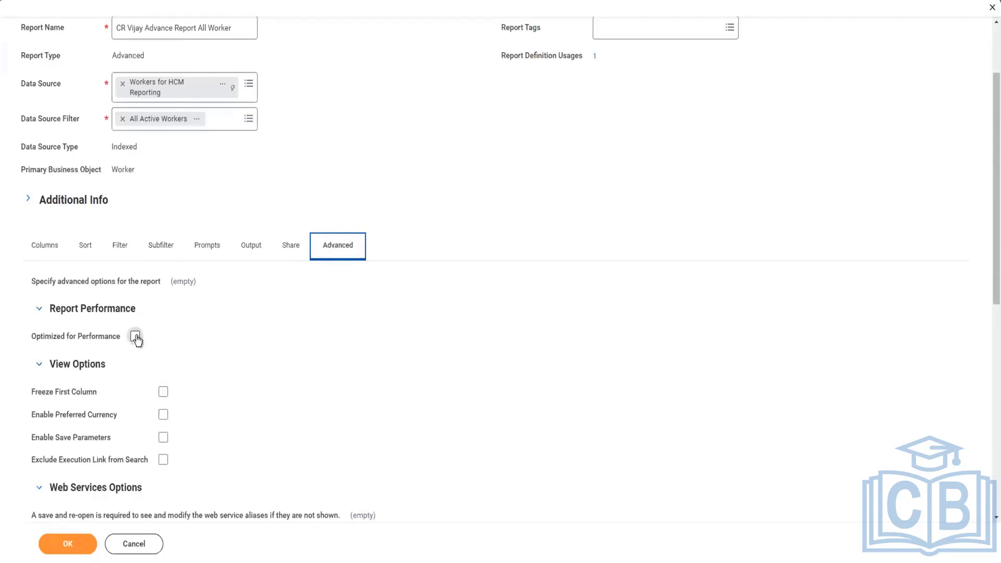
{"action": "left_click", "coordinate": [135, 336]}
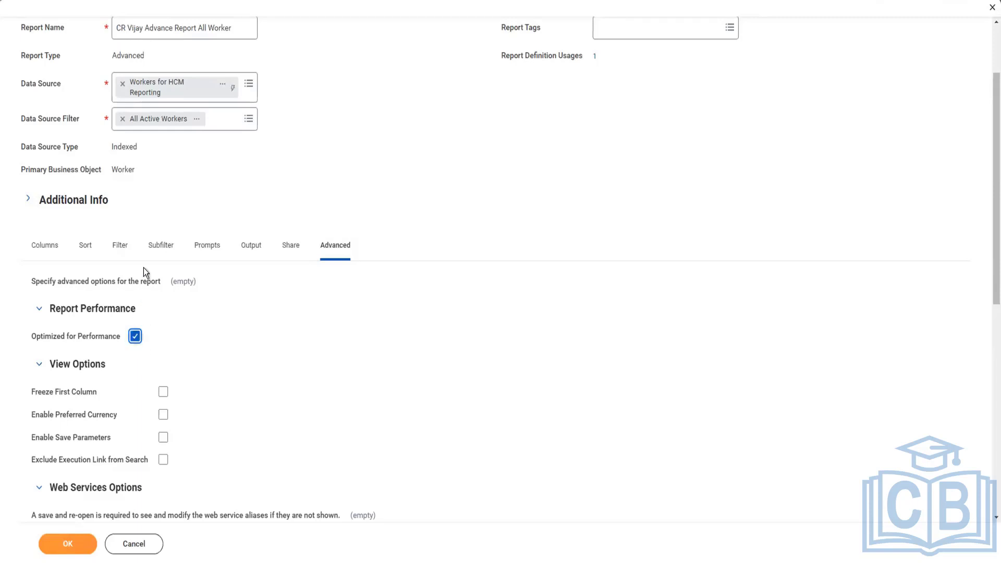
{"action": "left_click", "coordinate": [160, 247]}
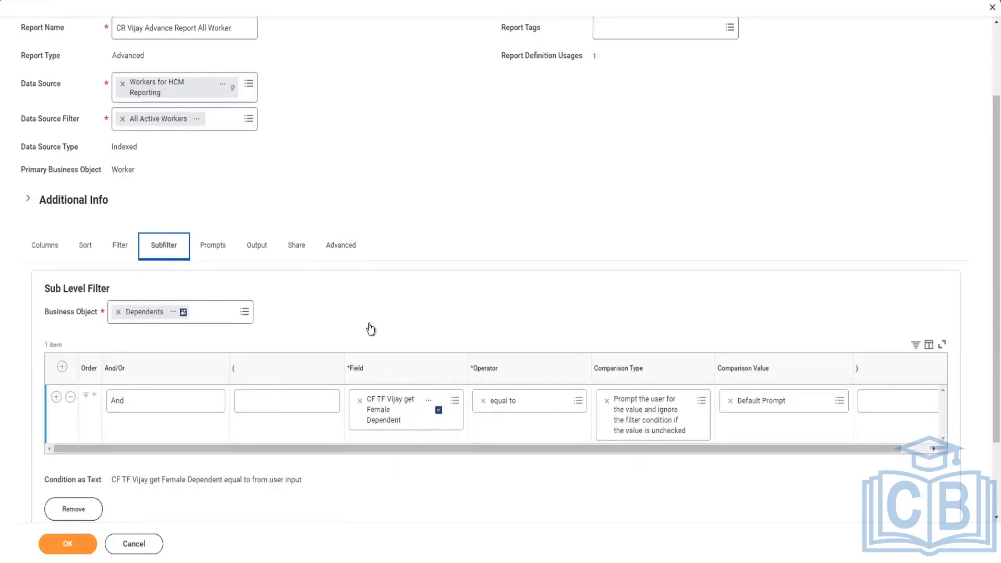
{"action": "left_click", "coordinate": [341, 254]}
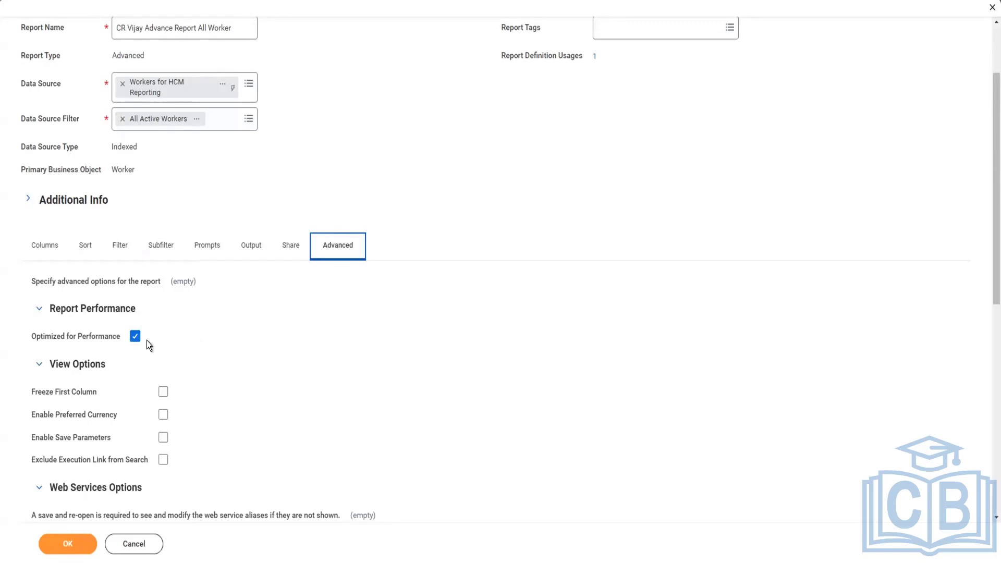
Step: Remove the Dependents sub level filter from the report
{"action": "left_click", "coordinate": [162, 251]}
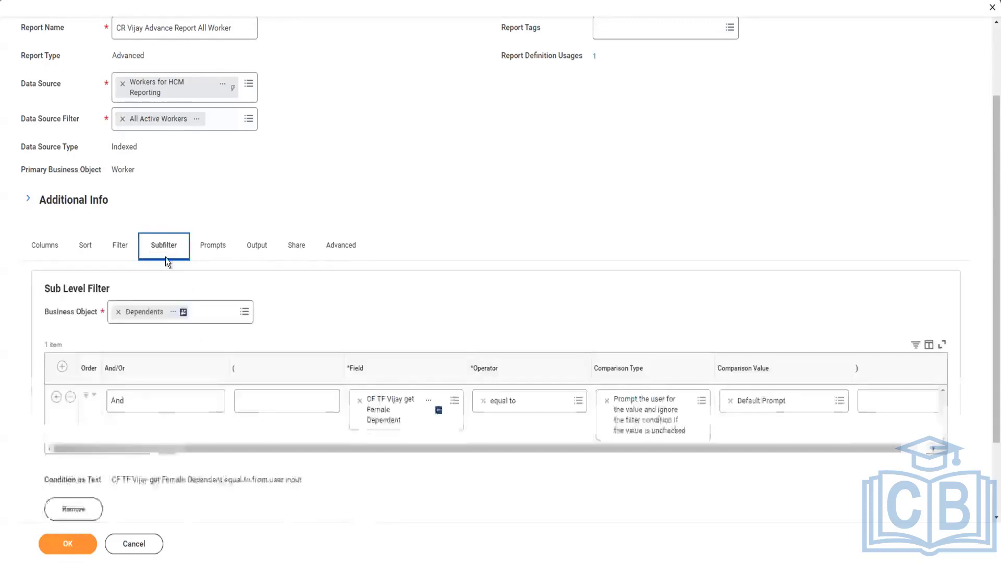
{"action": "left_click", "coordinate": [70, 397]}
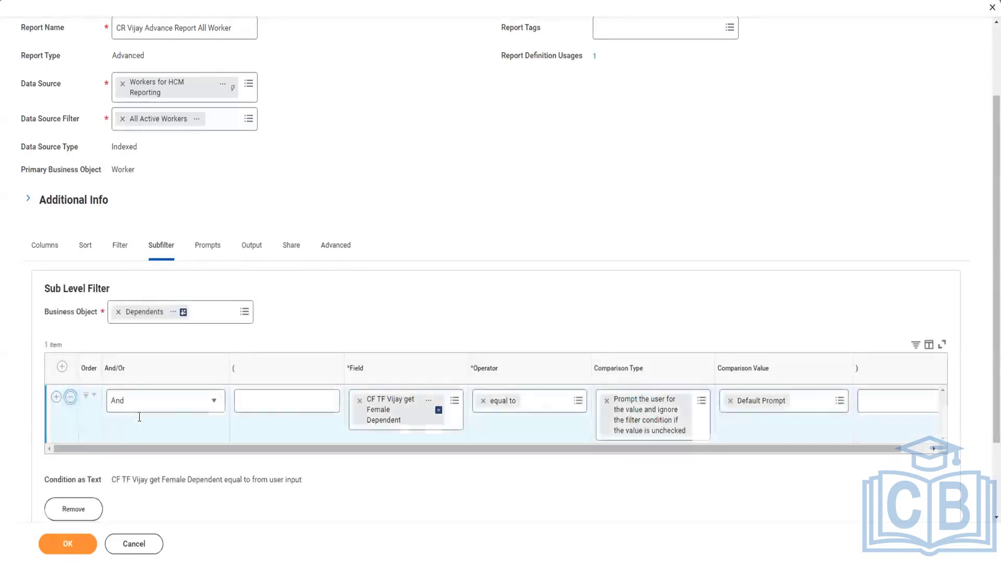
{"action": "left_click", "coordinate": [69, 455]}
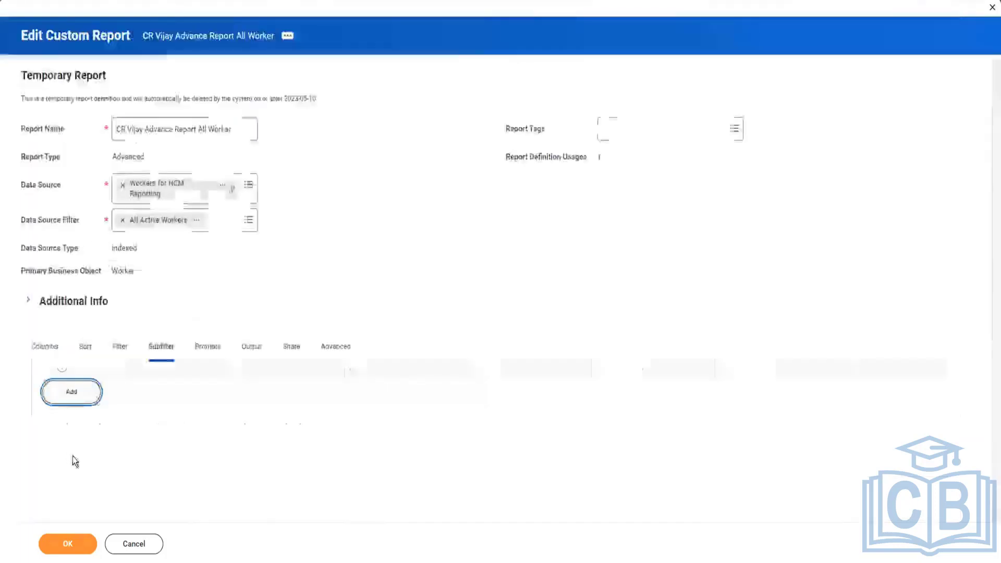
Step: Try to submit the report with performance optimization and web service enabled, and read the error and alert details
{"action": "left_click", "coordinate": [328, 349]}
{"action": "scroll", "coordinate": [263, 360], "scroll_direction": "down", "scroll_amount": 5}
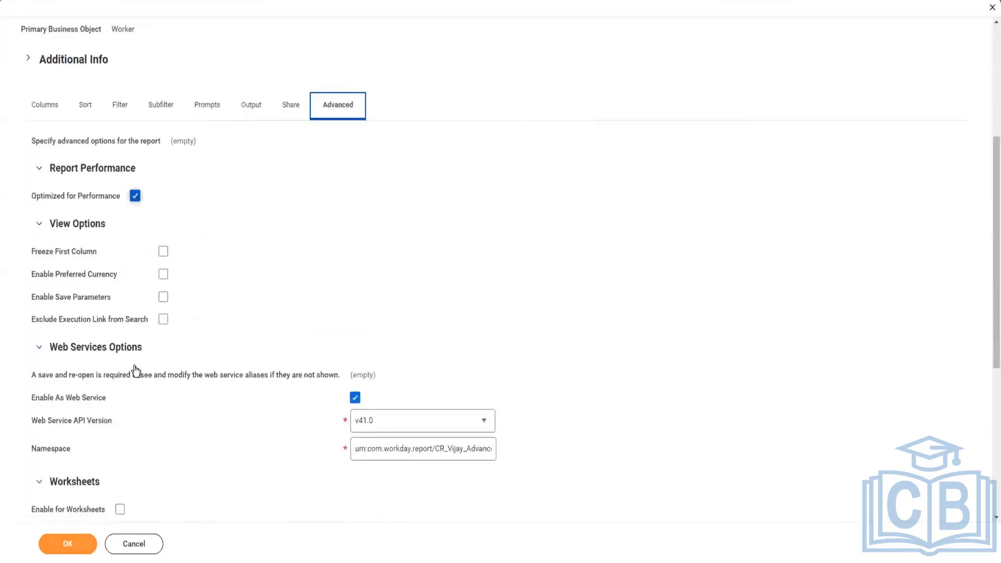
{"action": "left_click", "coordinate": [66, 544]}
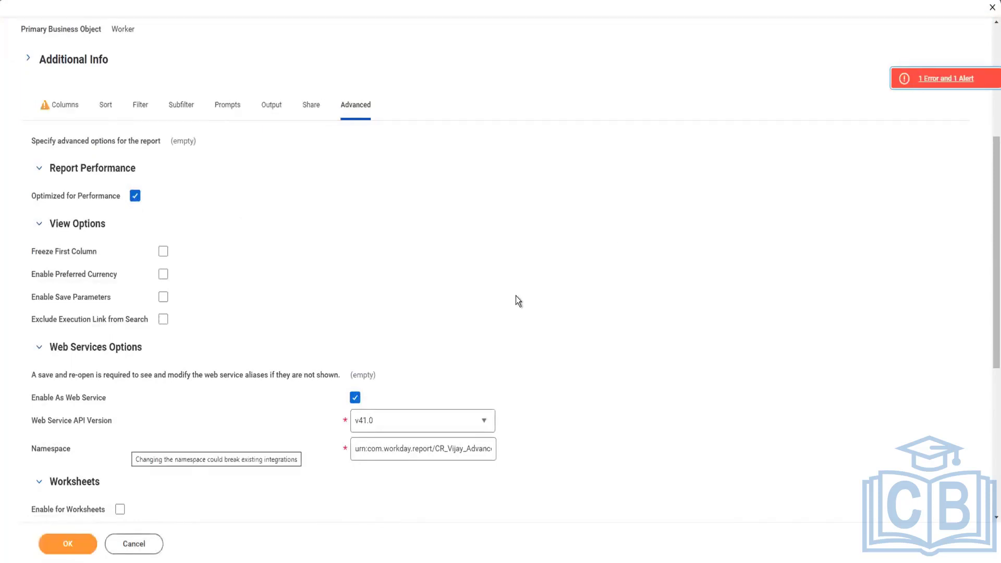
{"action": "left_click", "coordinate": [917, 81]}
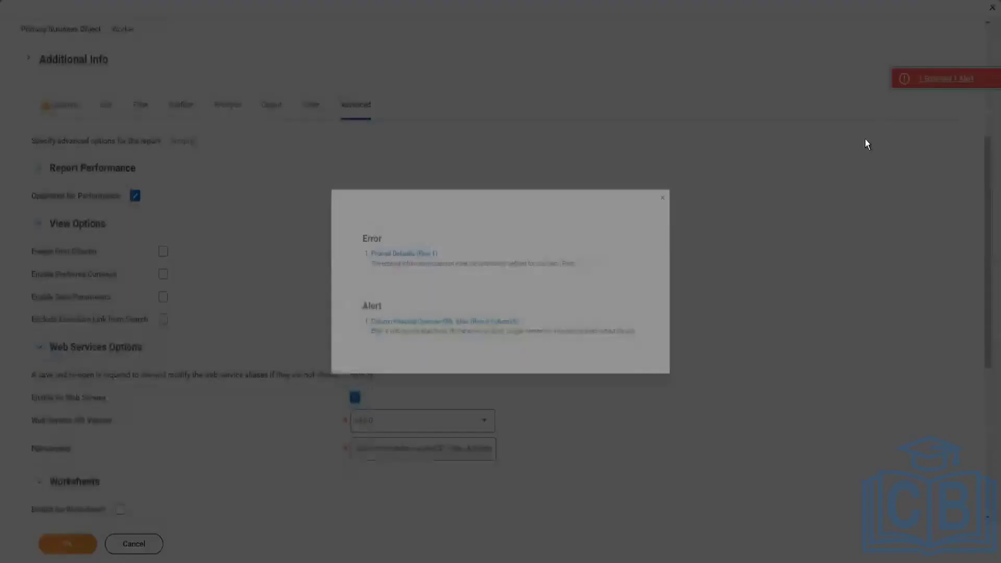
{"action": "left_click", "coordinate": [697, 181]}
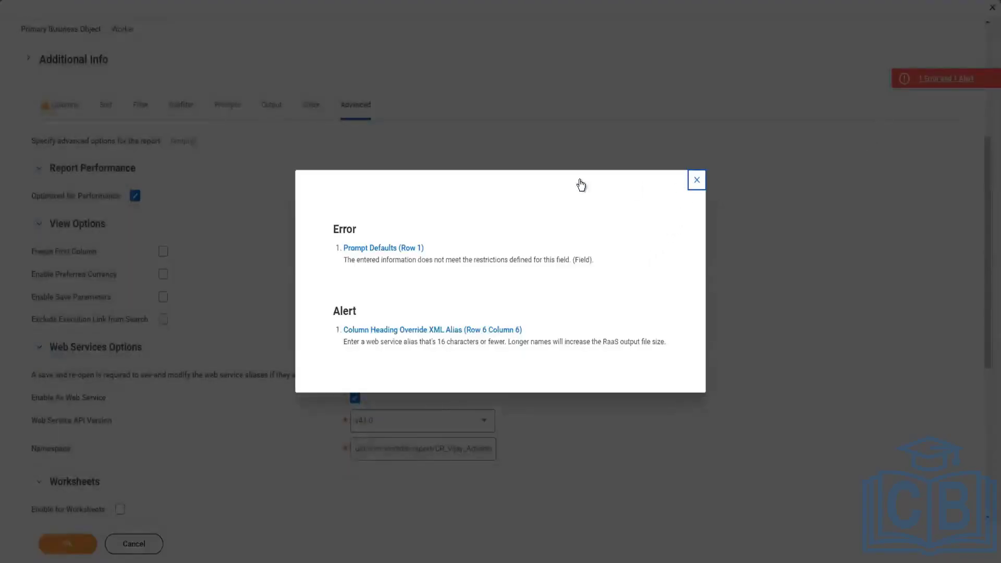
Step: Remove the CF - ESI - Dependent column from the report and resubmit the definition to check its errors
{"action": "left_click", "coordinate": [59, 107]}
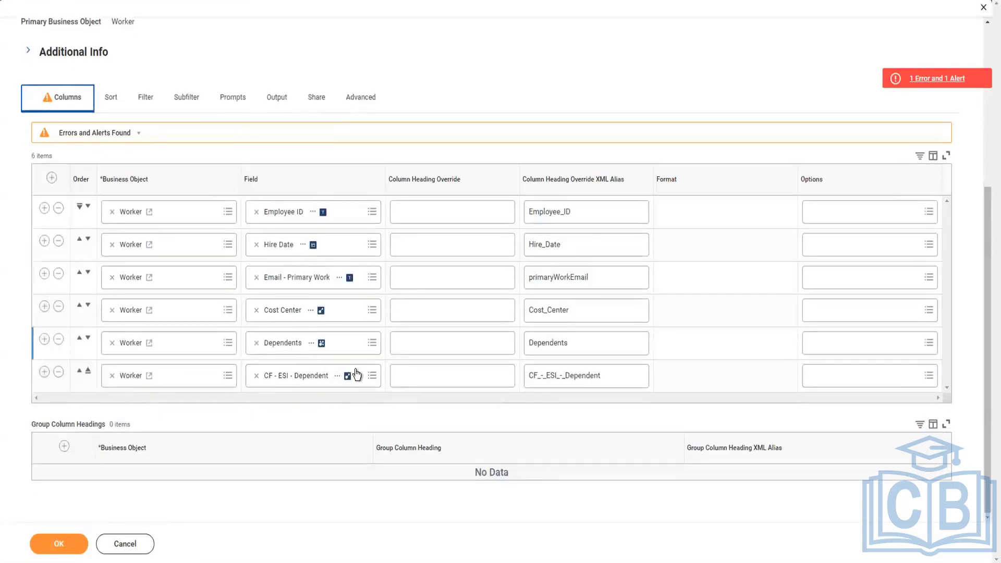
{"action": "left_click", "coordinate": [58, 373]}
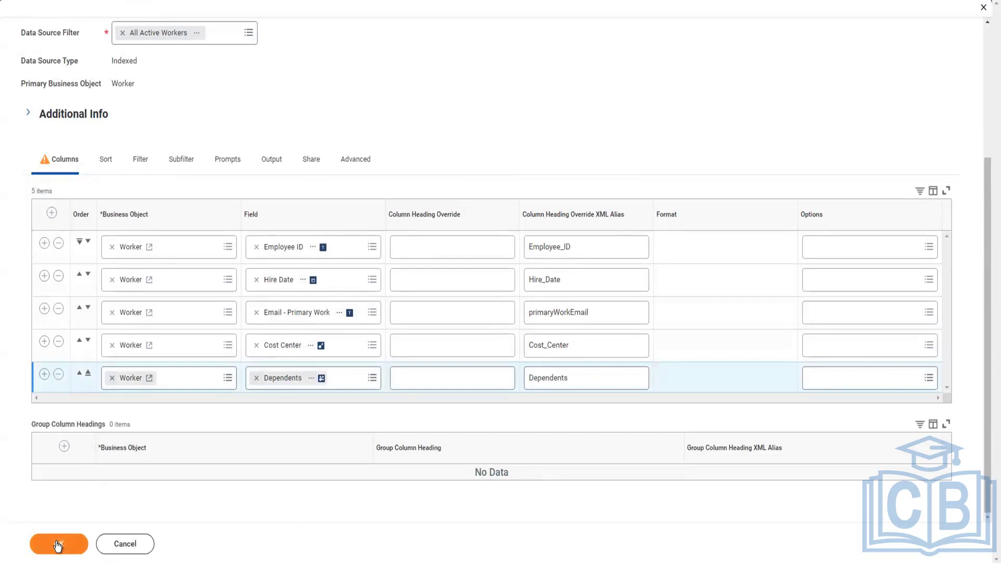
{"action": "left_click", "coordinate": [58, 546]}
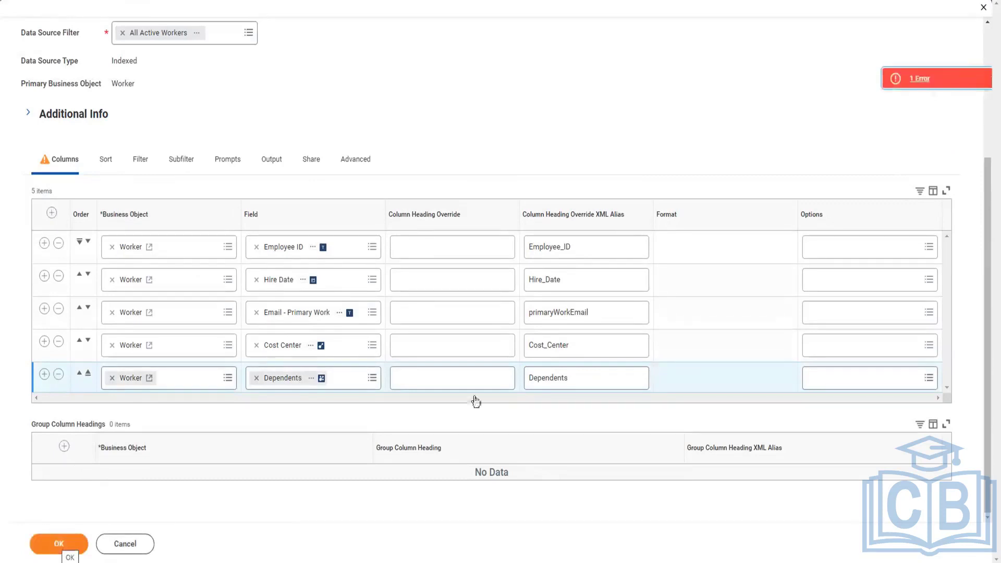
{"action": "left_click", "coordinate": [909, 79]}
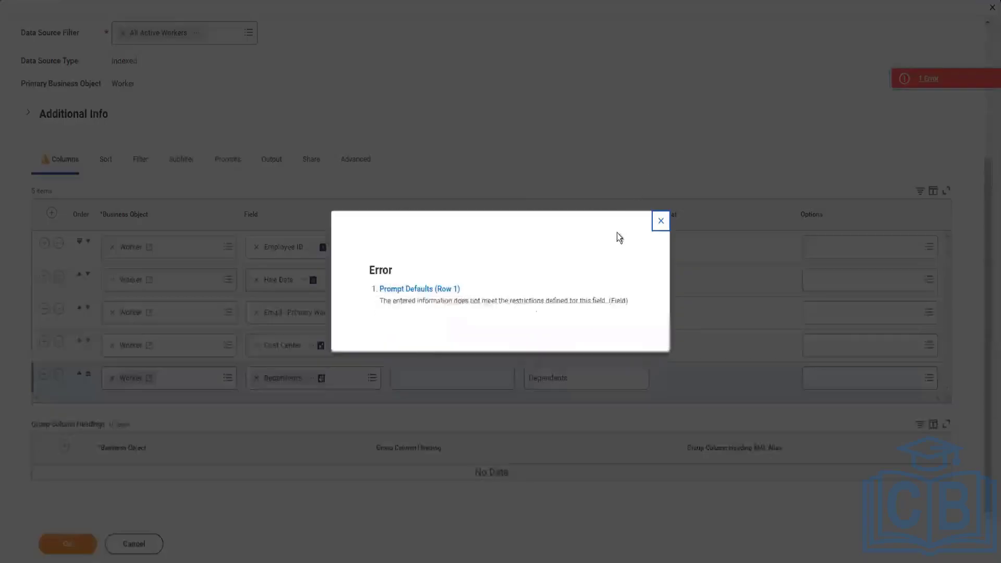
{"action": "left_click", "coordinate": [664, 221]}
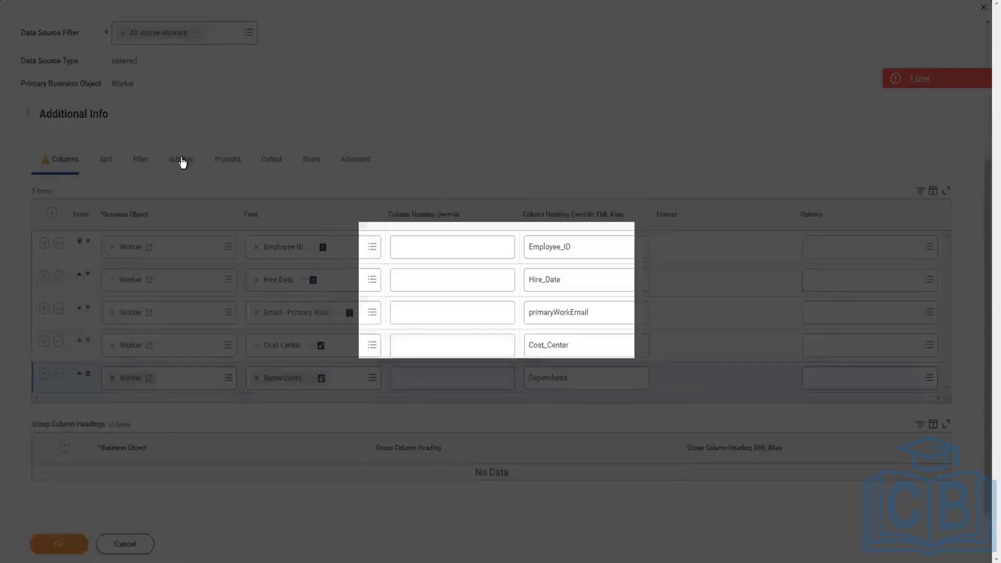
Step: Try removing the Email - Primary Work column and resubmitting the report, and read the error details
{"action": "left_click", "coordinate": [182, 162]}
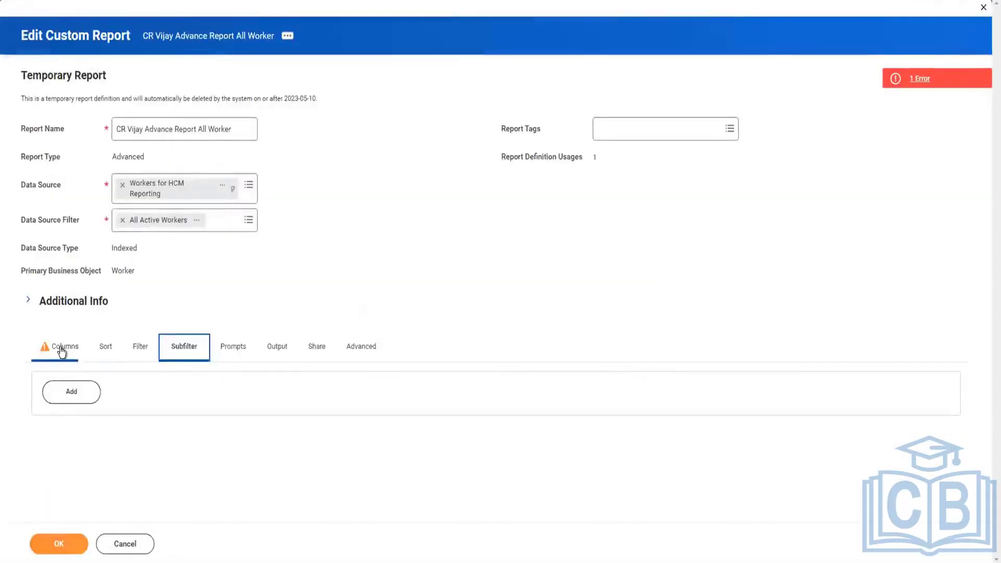
{"action": "left_click", "coordinate": [61, 349]}
{"action": "scroll", "coordinate": [249, 365], "scroll_direction": "down", "scroll_amount": 3}
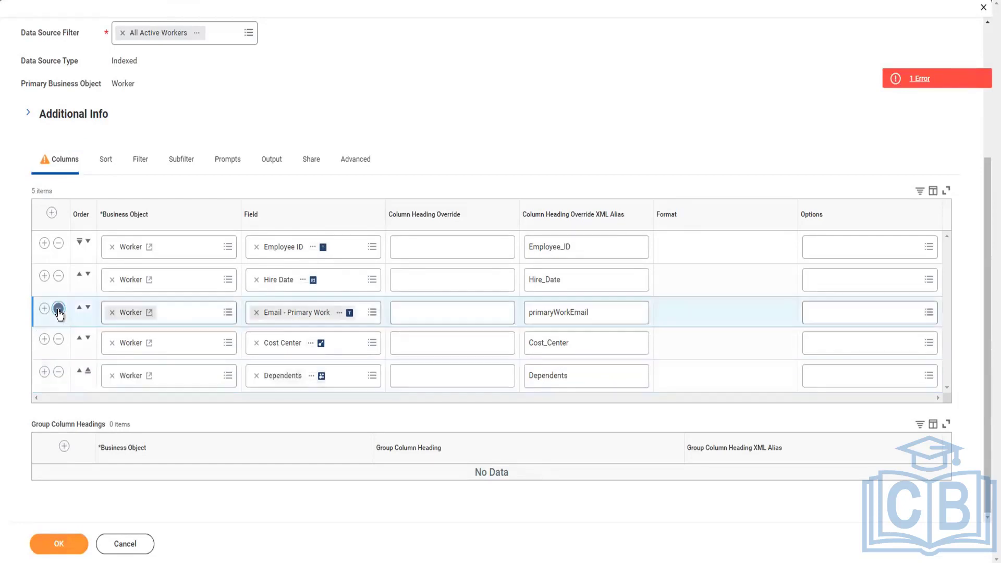
{"action": "left_click", "coordinate": [58, 312]}
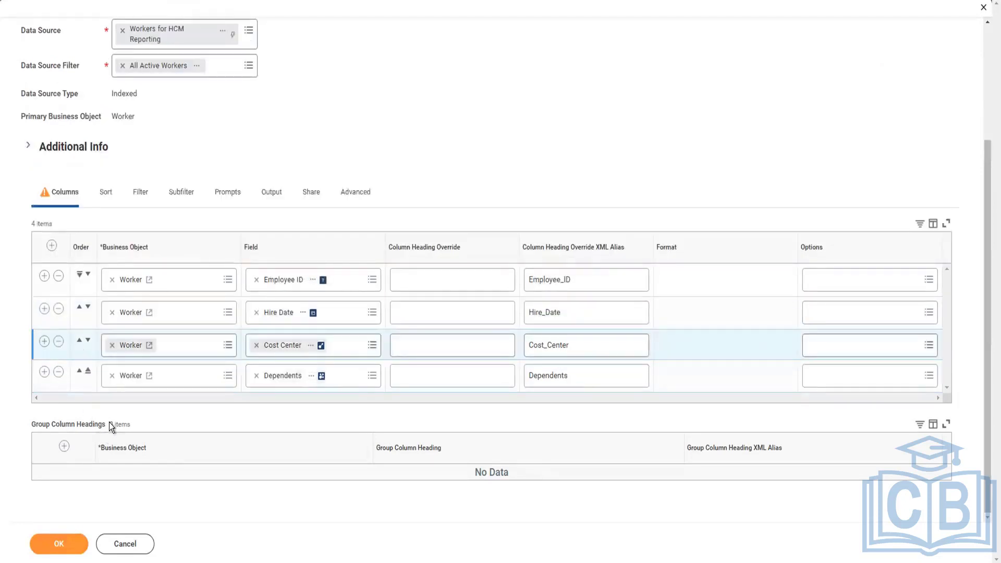
{"action": "left_click", "coordinate": [59, 545]}
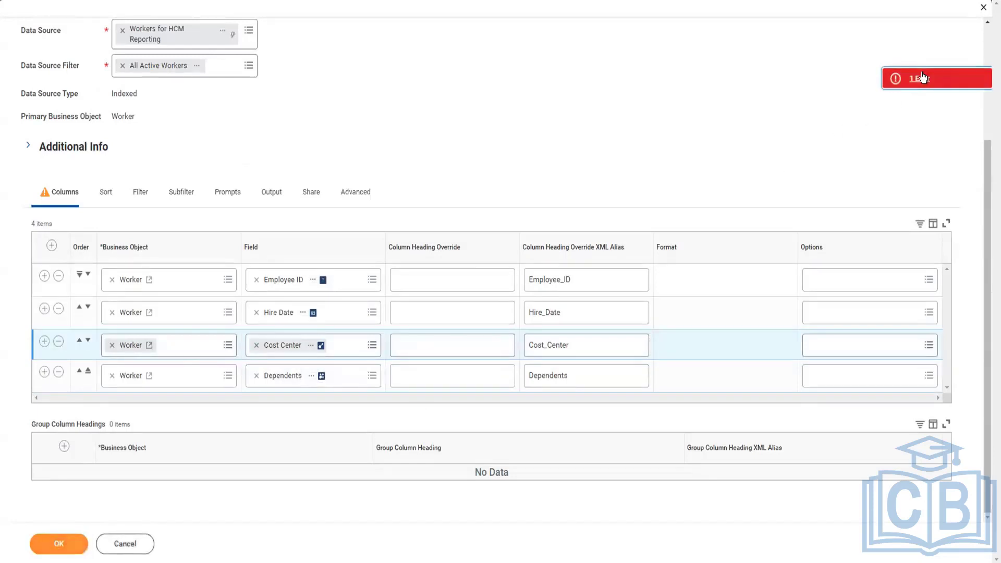
{"action": "left_click", "coordinate": [920, 78]}
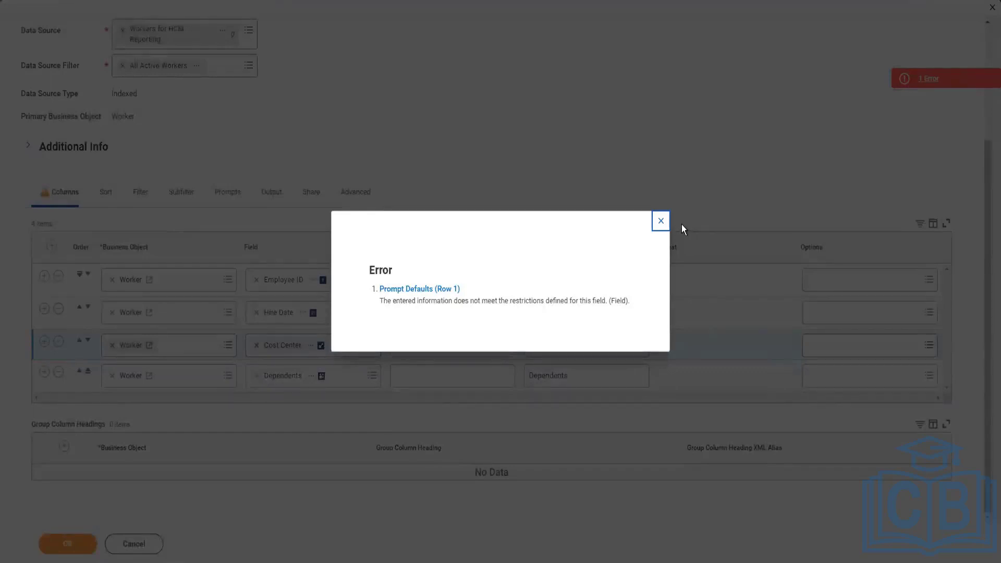
{"action": "left_click", "coordinate": [660, 220]}
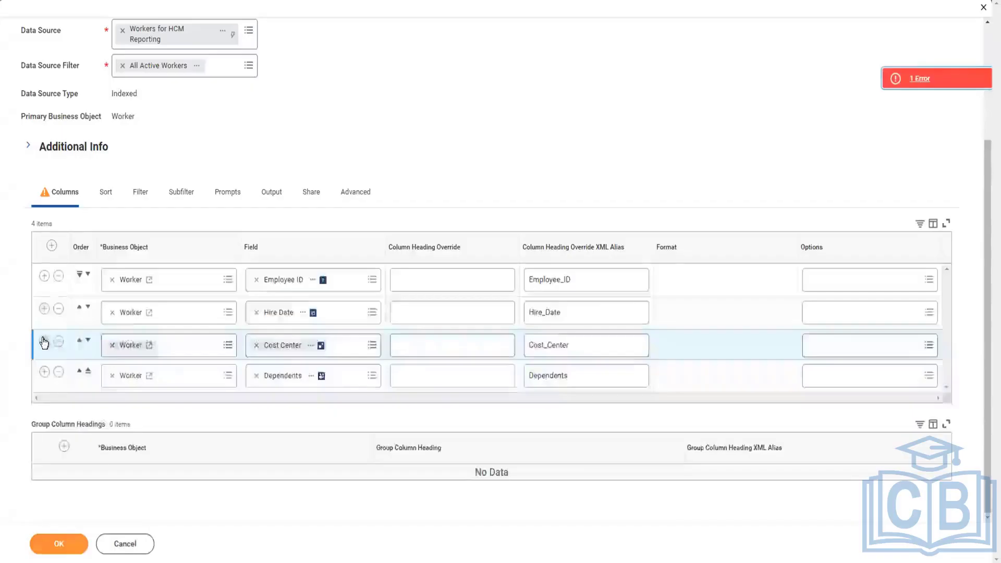
Step: Add the Email - Primary Work field back as a Worker column directly below Cost Center
{"action": "left_click", "coordinate": [45, 341]}
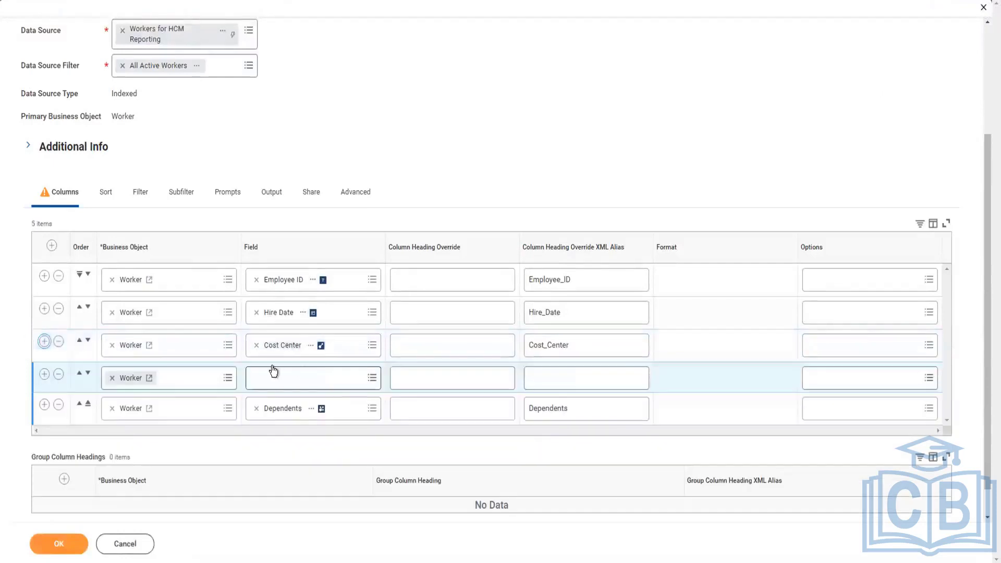
{"action": "left_click", "coordinate": [298, 385]}
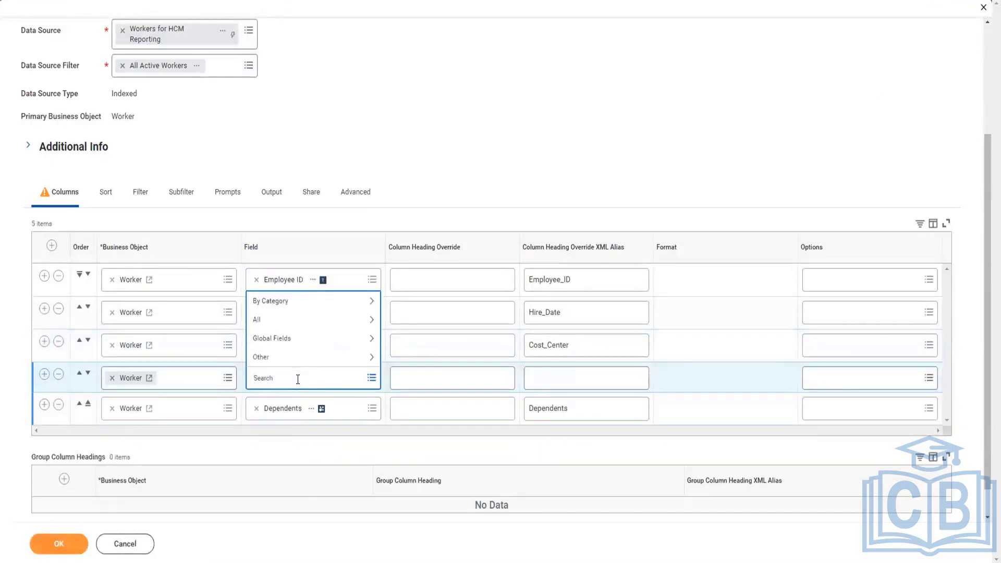
{"action": "type", "text": "email prim work"}
{"action": "key", "text": "Return"}
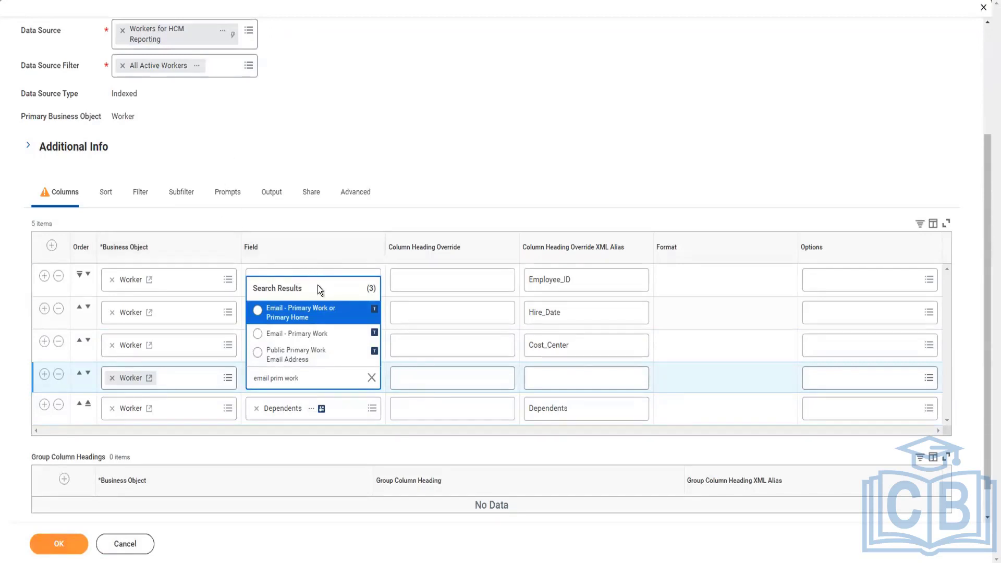
{"action": "left_click", "coordinate": [300, 338]}
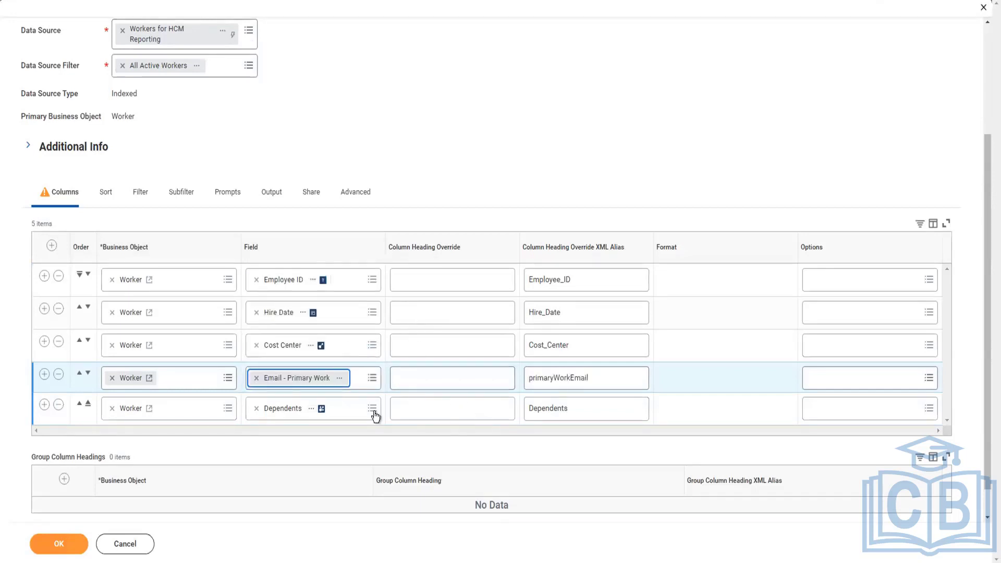
Step: Remove the Dependents and Employee ID columns, resubmitting the report after each removal, and read the error details
{"action": "scroll", "coordinate": [375, 411], "scroll_direction": "down", "scroll_amount": 1}
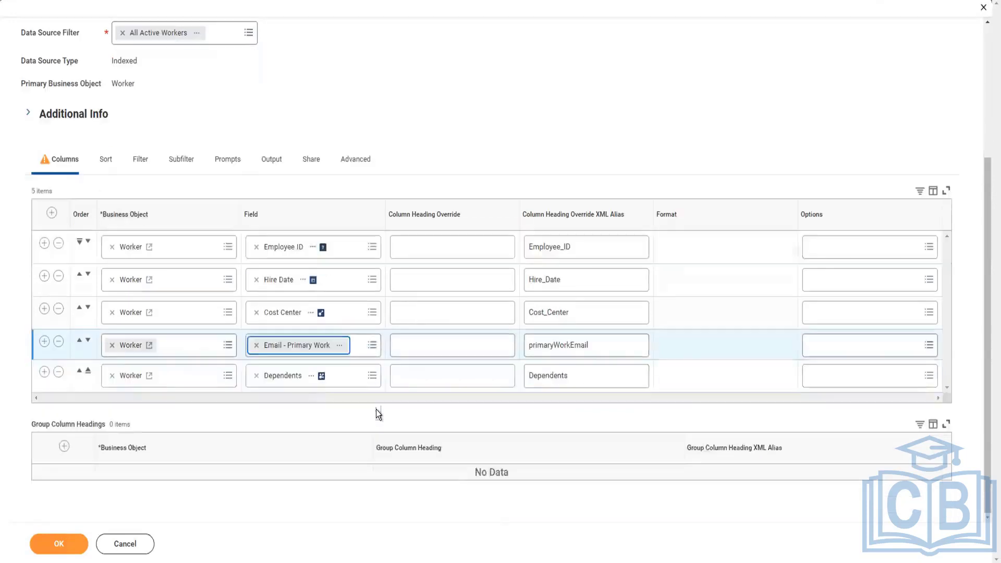
{"action": "left_click", "coordinate": [59, 372]}
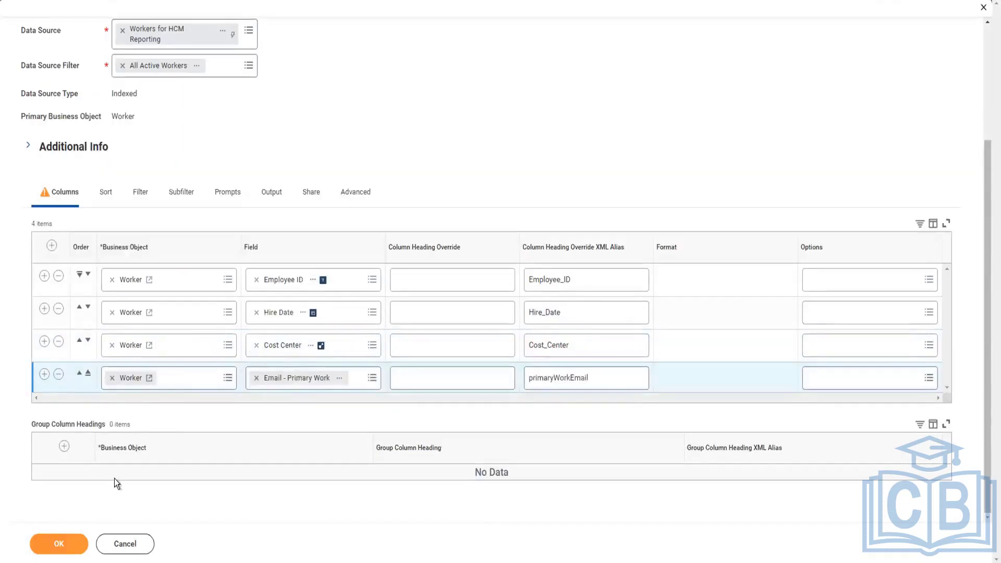
{"action": "left_click", "coordinate": [56, 544]}
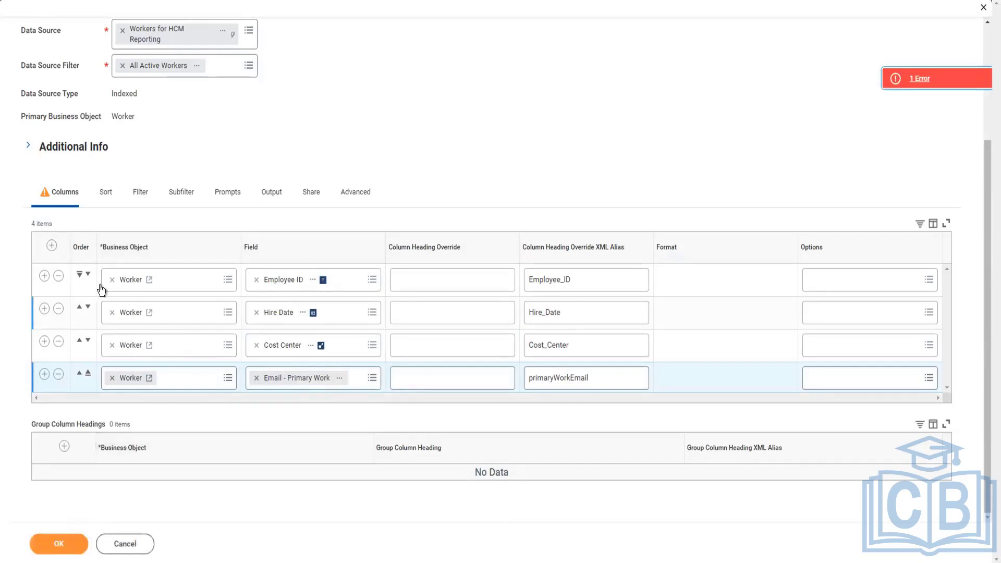
{"action": "left_click", "coordinate": [58, 275]}
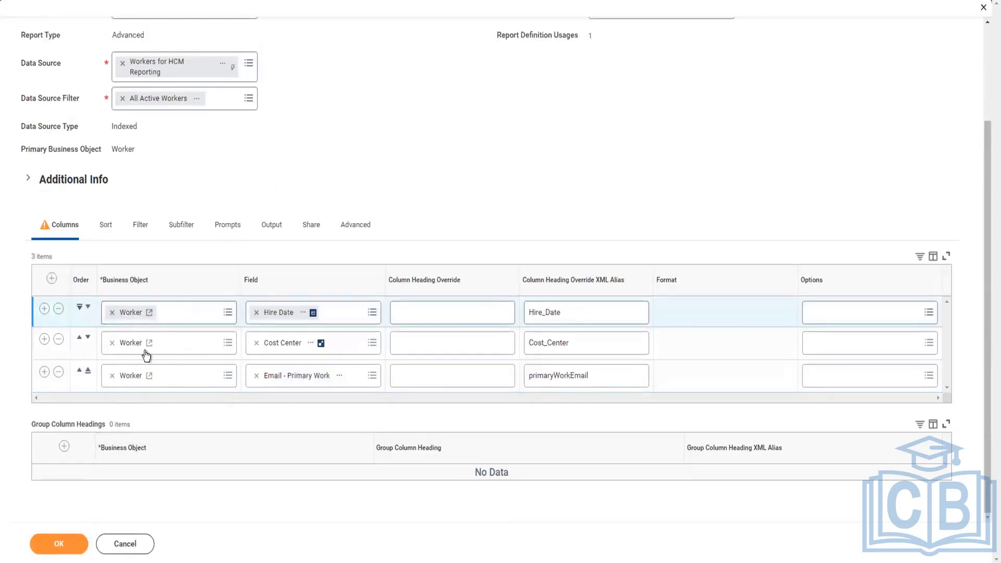
{"action": "left_click", "coordinate": [49, 552]}
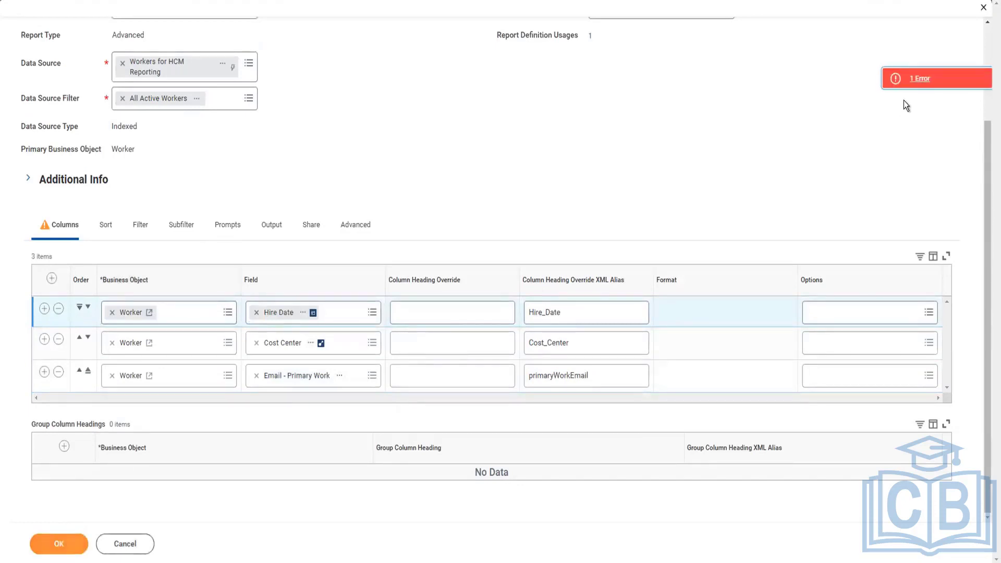
{"action": "left_click", "coordinate": [914, 79]}
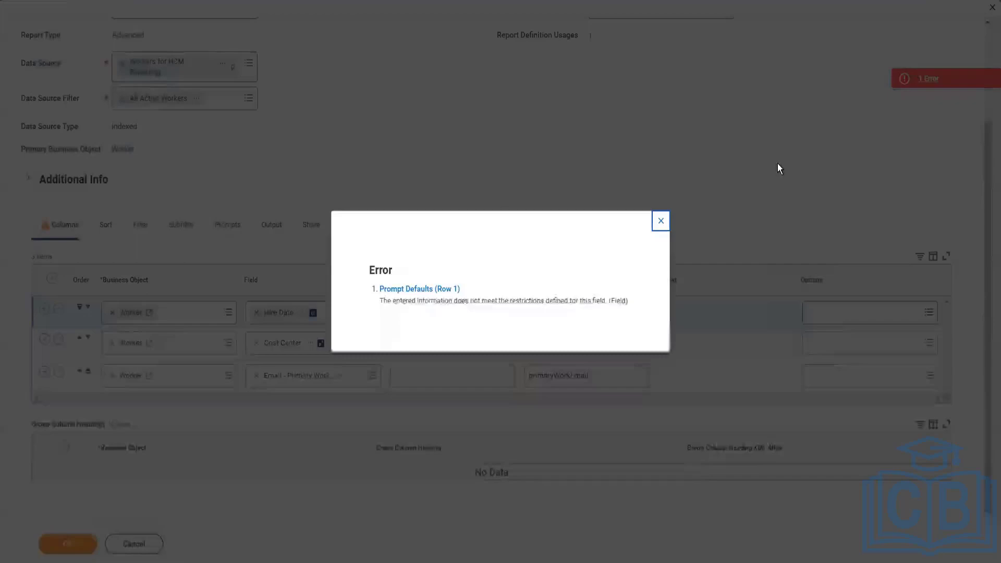
{"action": "left_click", "coordinate": [660, 224]}
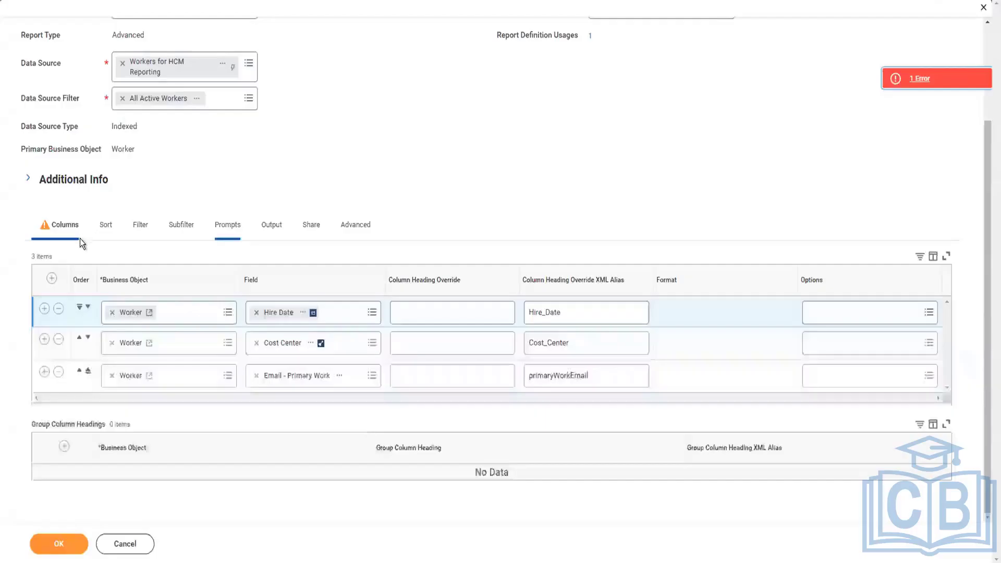
Step: Check the report's sort and filter settings and remove the calculated female-dependent field from the prompt defaults
{"action": "left_click", "coordinate": [106, 227]}
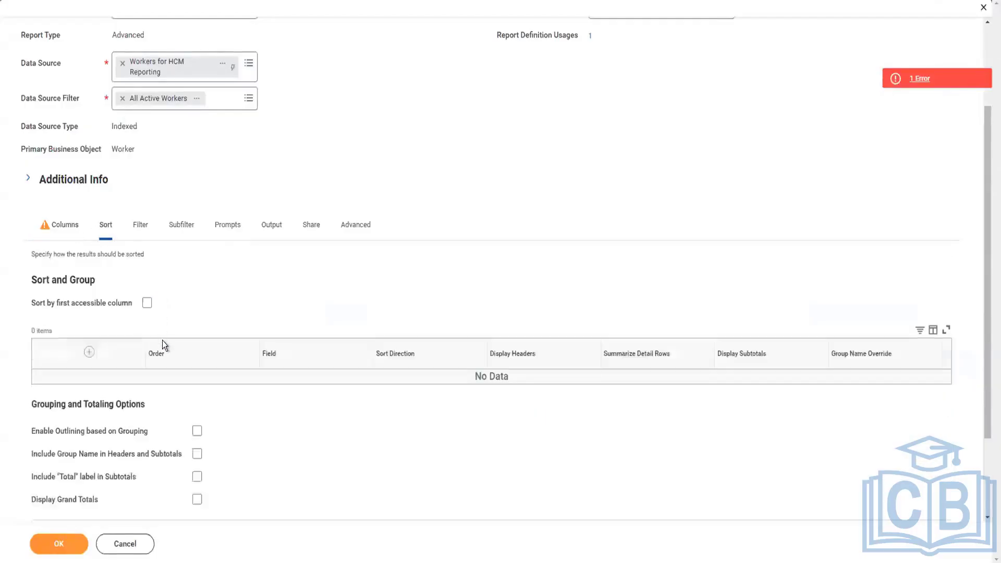
{"action": "scroll", "coordinate": [156, 374], "scroll_direction": "down", "scroll_amount": 3}
{"action": "scroll", "coordinate": [167, 391], "scroll_direction": "up", "scroll_amount": 5}
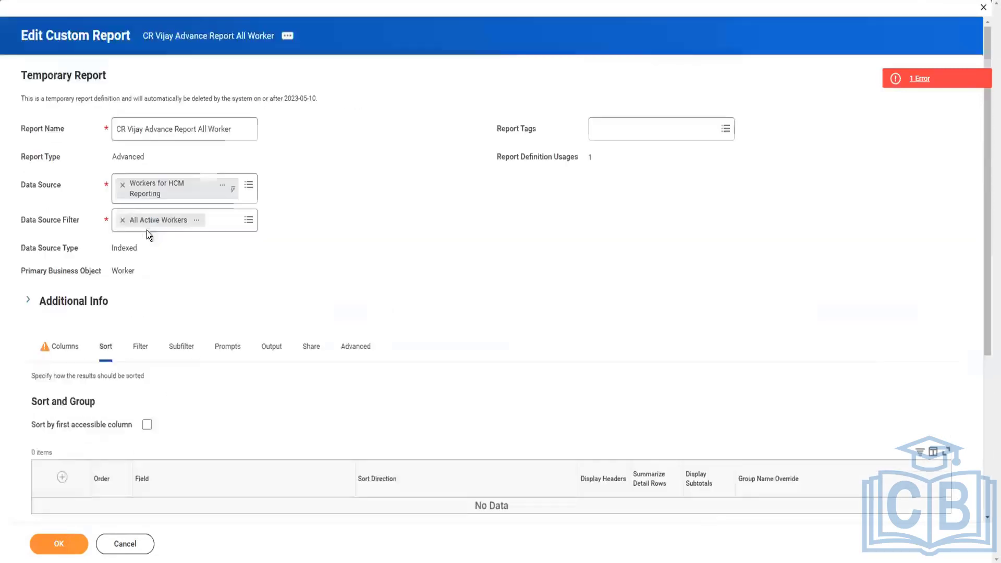
{"action": "left_click", "coordinate": [140, 346]}
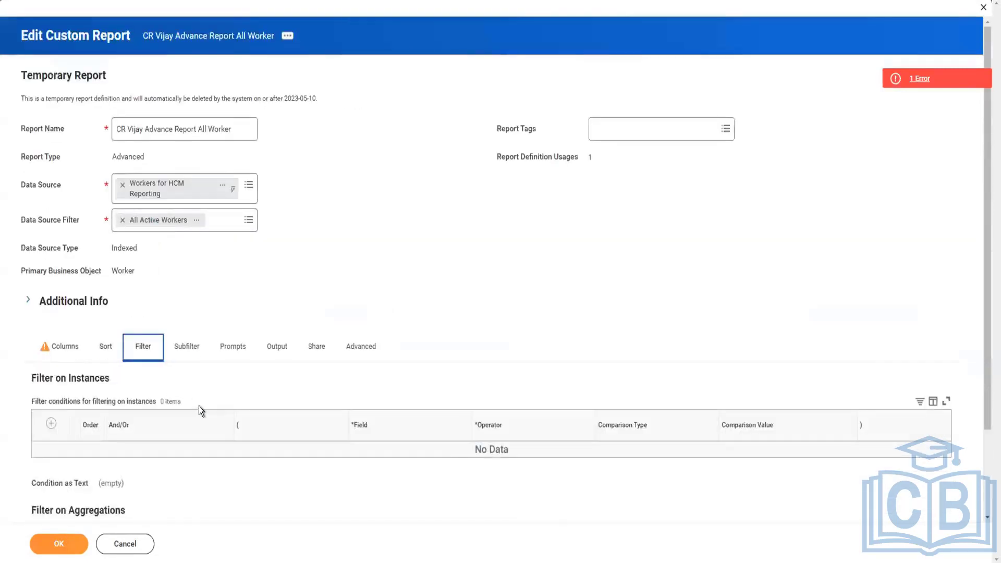
{"action": "scroll", "coordinate": [179, 290], "scroll_direction": "down", "scroll_amount": 2}
{"action": "left_click", "coordinate": [188, 245]}
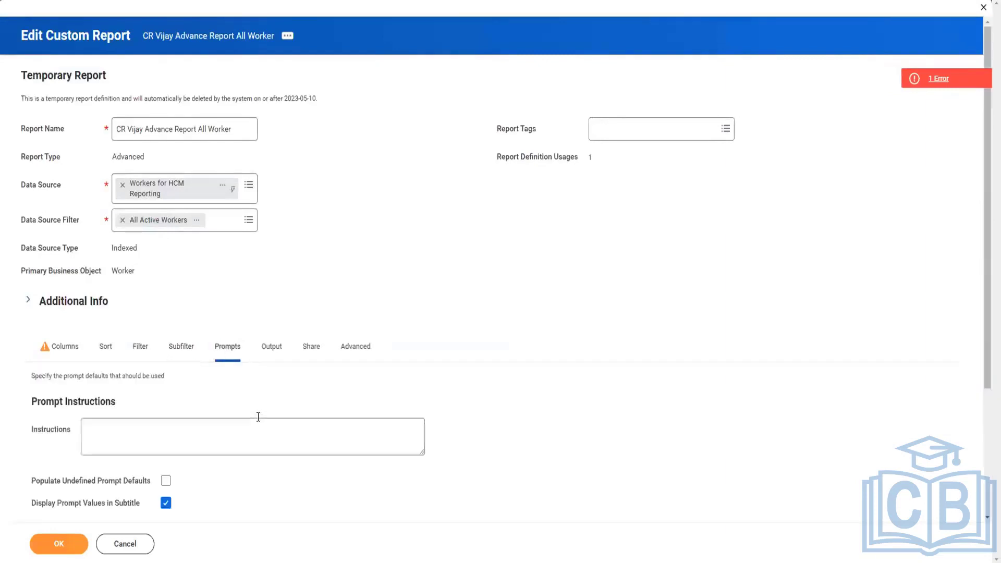
{"action": "scroll", "coordinate": [258, 397], "scroll_direction": "down", "scroll_amount": 5}
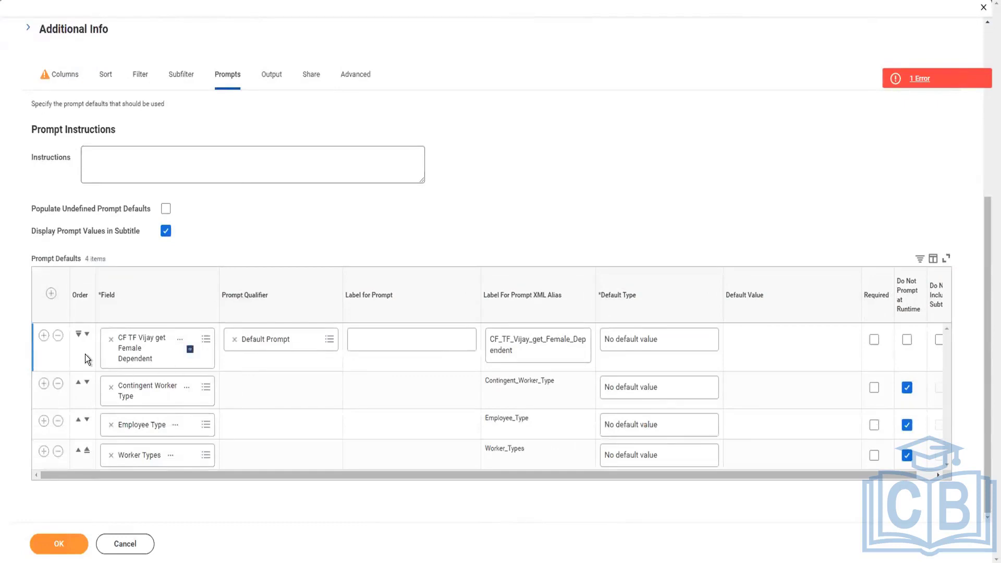
{"action": "left_click", "coordinate": [57, 336]}
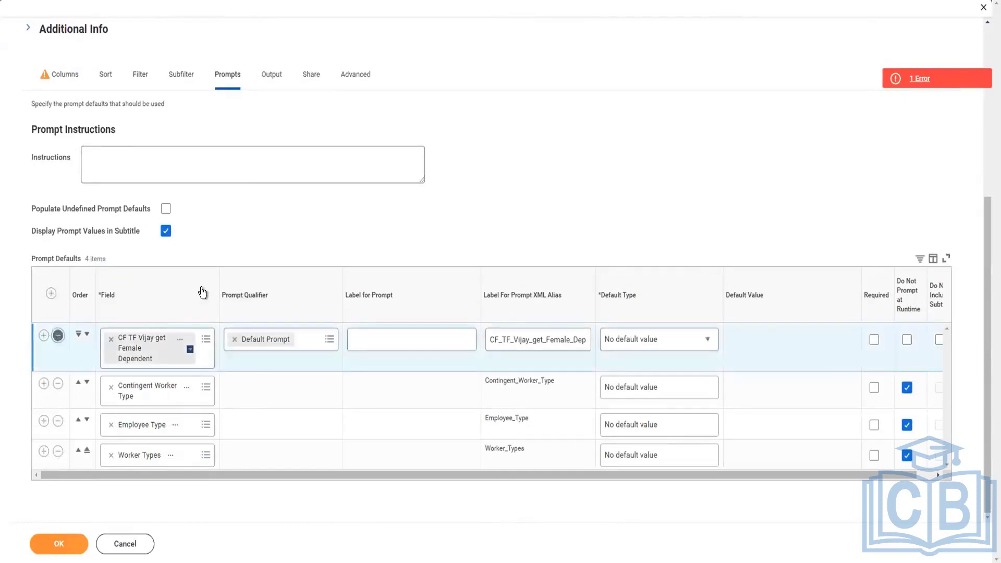
Step: Review the remaining columns and prompt defaults, and submit the report definition
{"action": "left_click", "coordinate": [63, 124]}
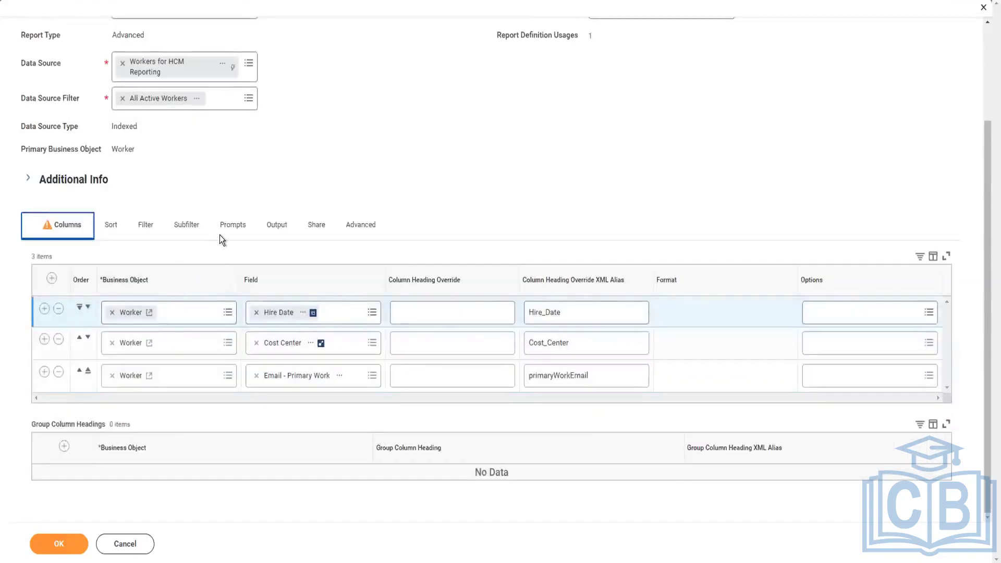
{"action": "left_click", "coordinate": [223, 237]}
{"action": "left_click", "coordinate": [164, 359]}
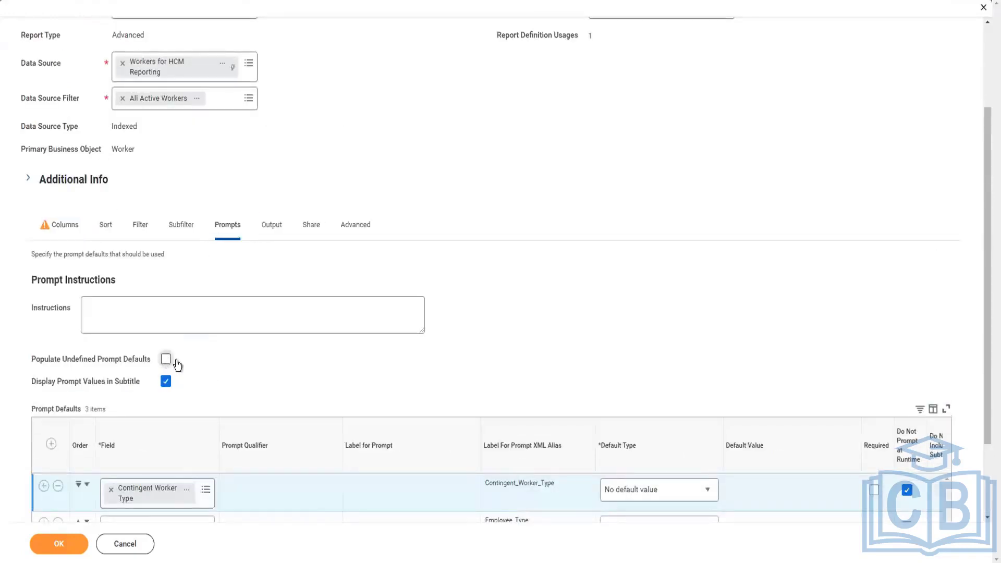
{"action": "left_click", "coordinate": [49, 220]}
{"action": "left_click", "coordinate": [61, 545]}
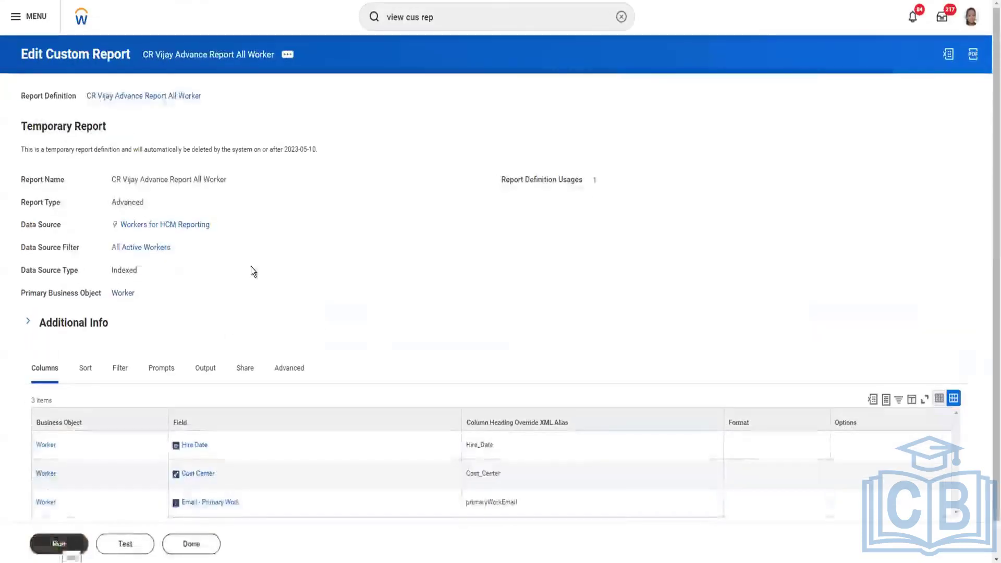
Step: Reopen the custom report for editing and add a Worker column with the Dependents field below Email - Primary Work
{"action": "left_click", "coordinate": [287, 54]}
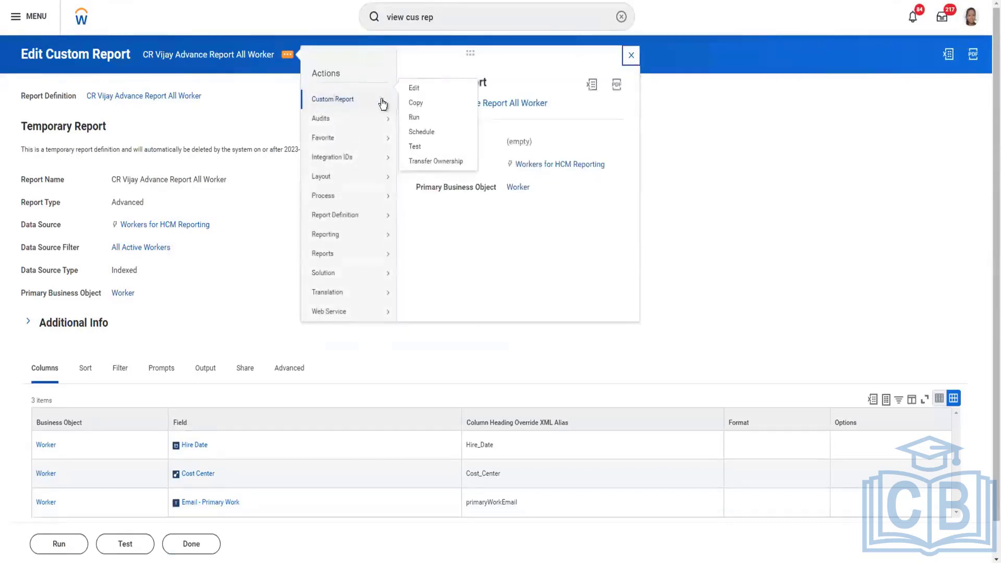
{"action": "left_click", "coordinate": [412, 90]}
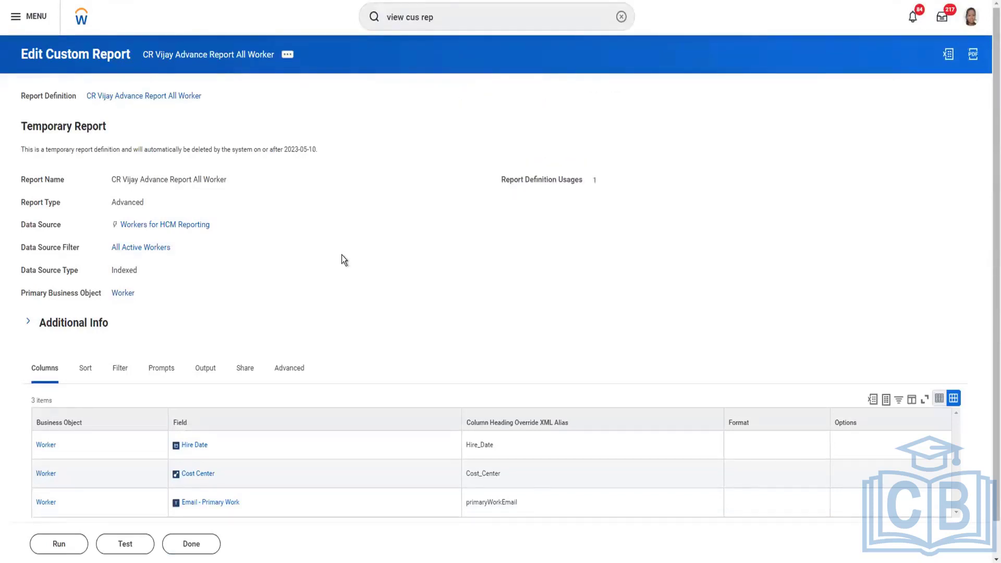
{"action": "scroll", "coordinate": [342, 255], "scroll_direction": "down", "scroll_amount": 3}
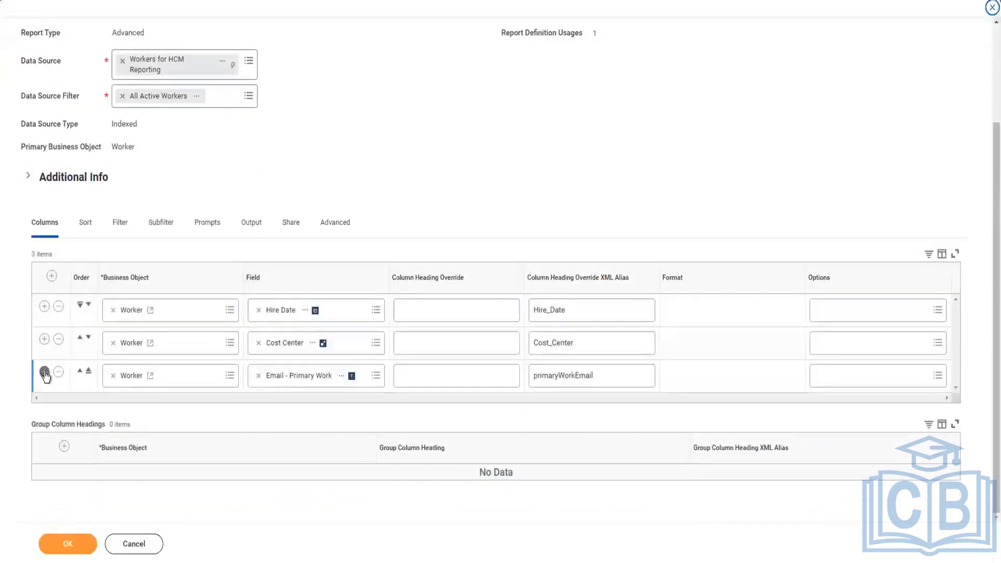
{"action": "left_click", "coordinate": [44, 372]}
{"action": "left_click", "coordinate": [303, 417]}
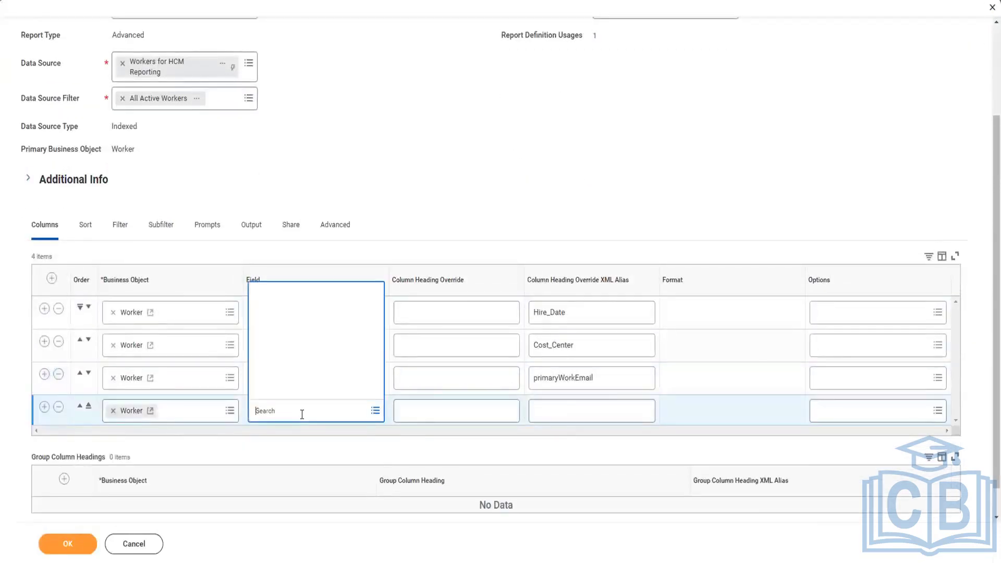
{"action": "type", "text": "depende"}
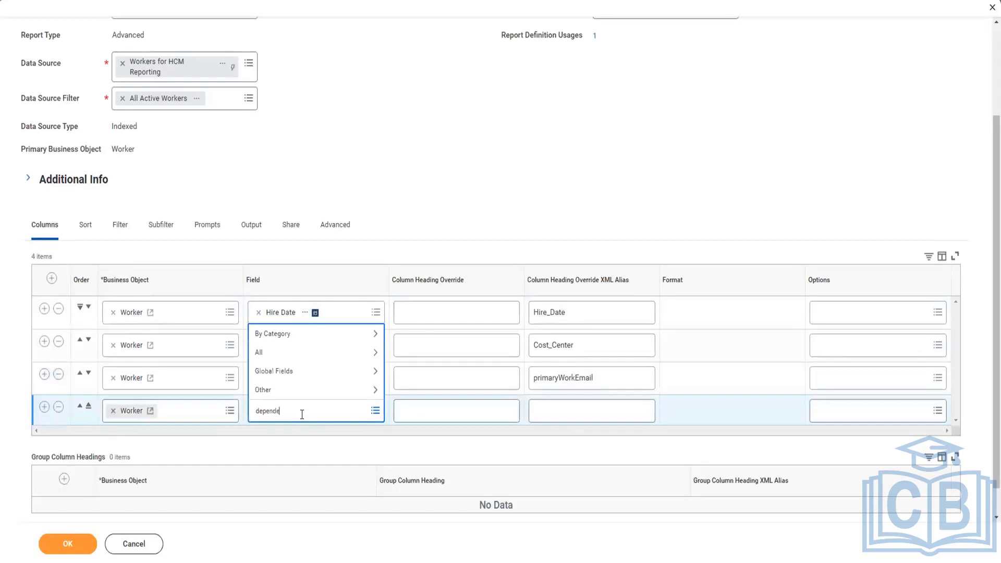
{"action": "key", "text": "Return"}
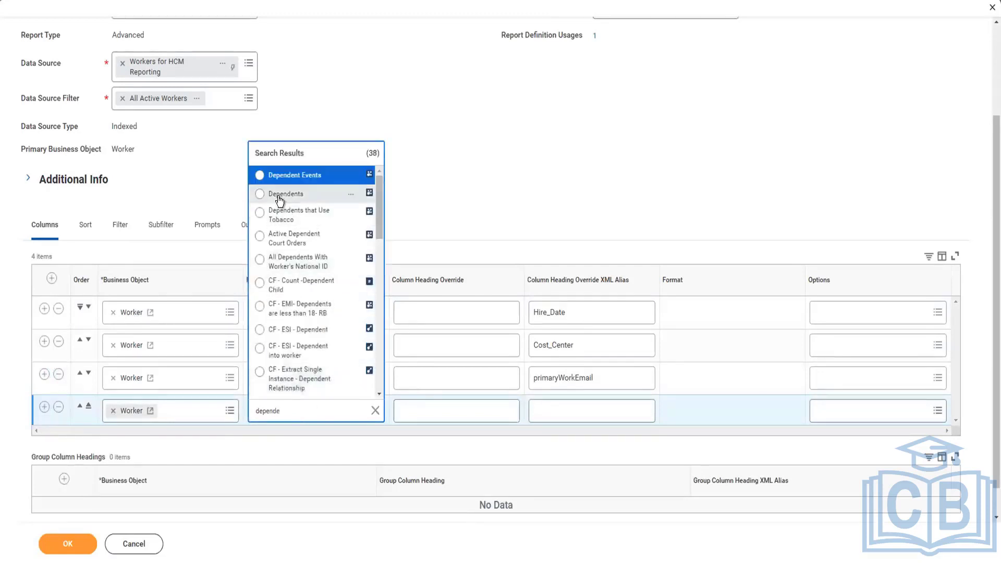
{"action": "left_click", "coordinate": [279, 197]}
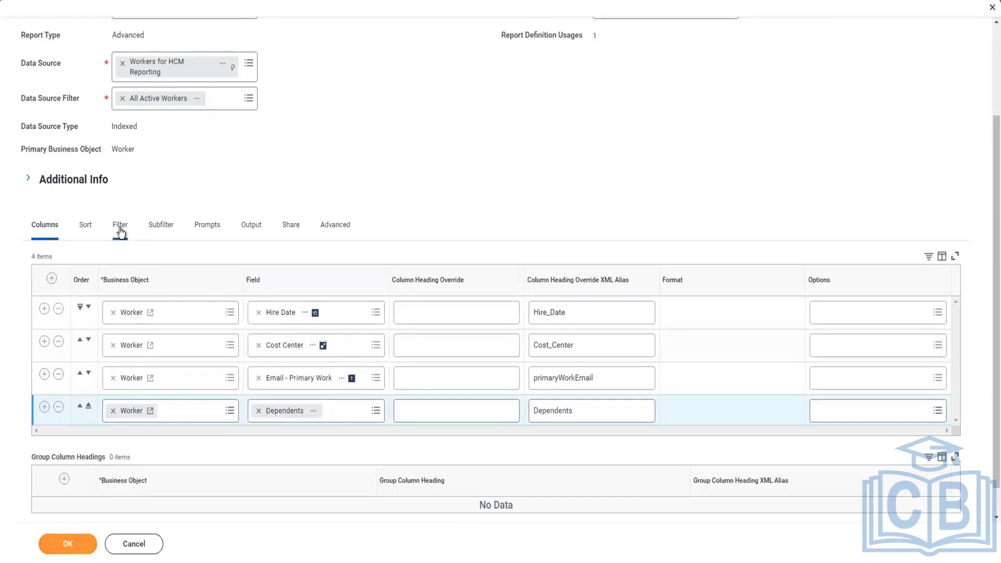
Step: Add a condition under Filter on Instances and search its field choices for "email prim work"
{"action": "left_click", "coordinate": [51, 323]}
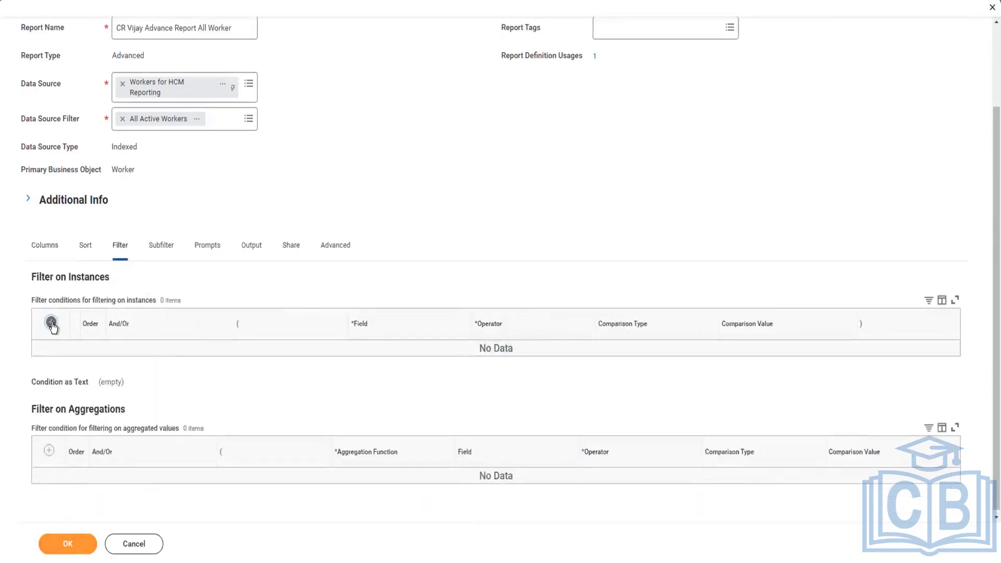
{"action": "left_click", "coordinate": [379, 357]}
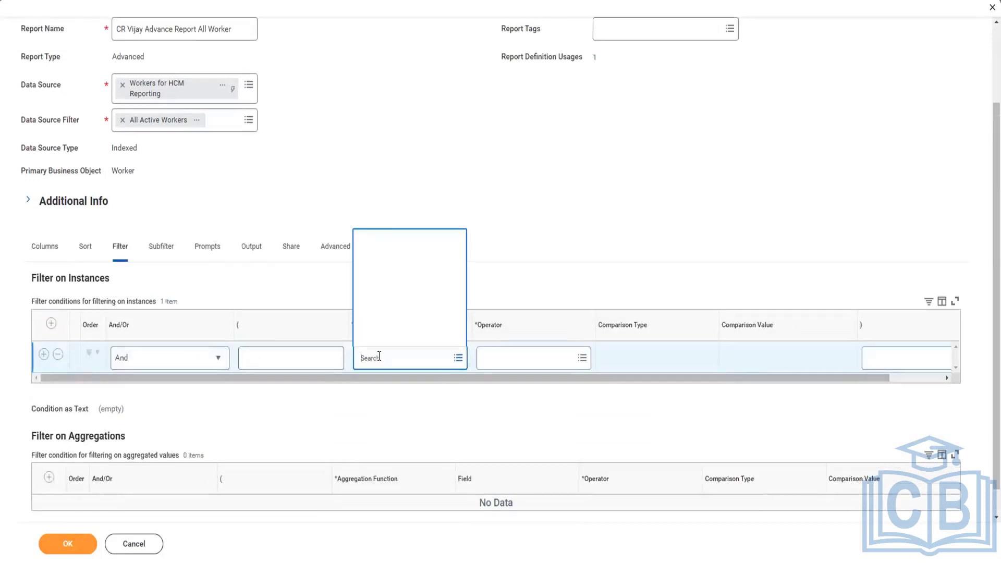
{"action": "type", "text": "email"}
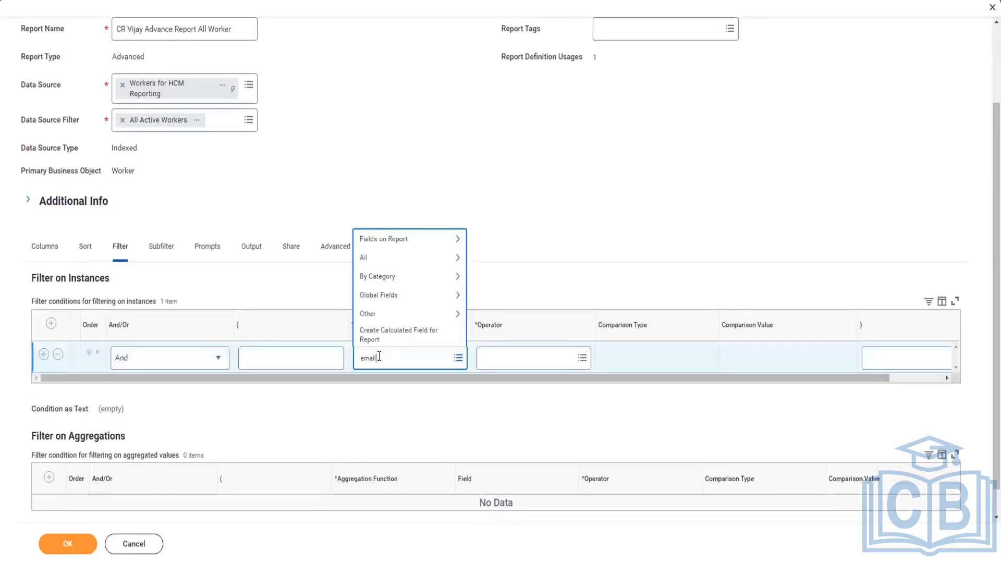
{"action": "type", "text": " prim work"}
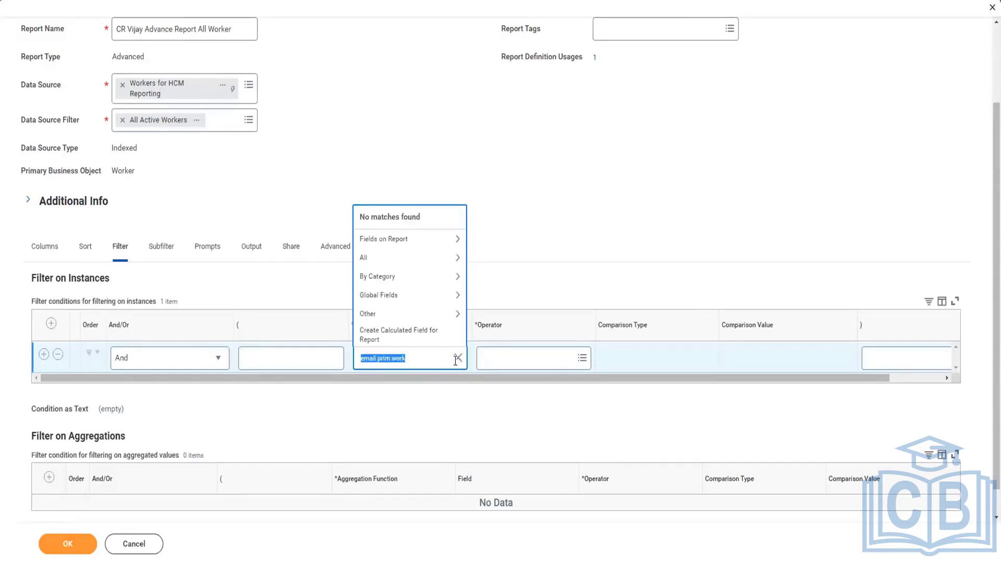
{"action": "left_click", "coordinate": [457, 358]}
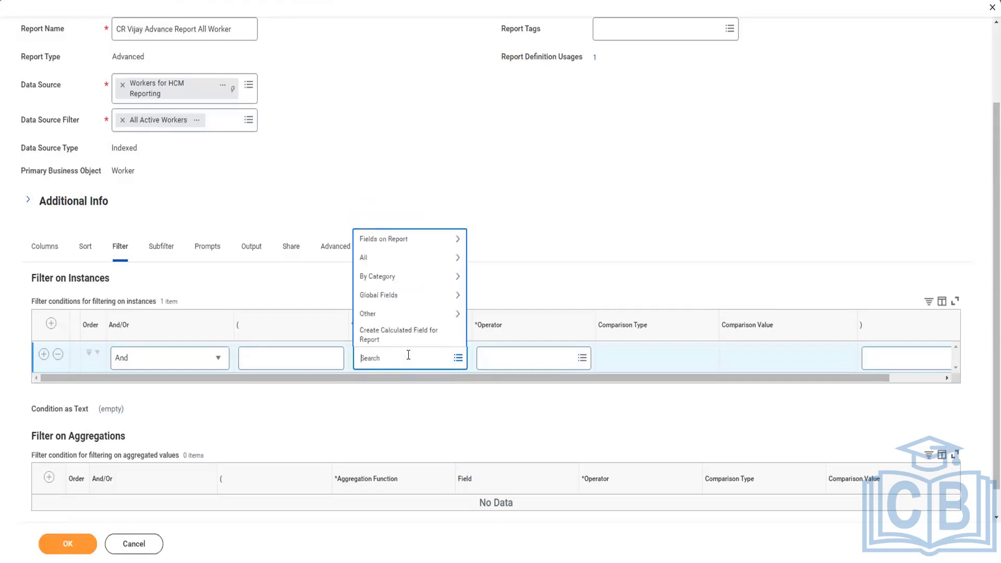
{"action": "type", "text": "email prim work"}
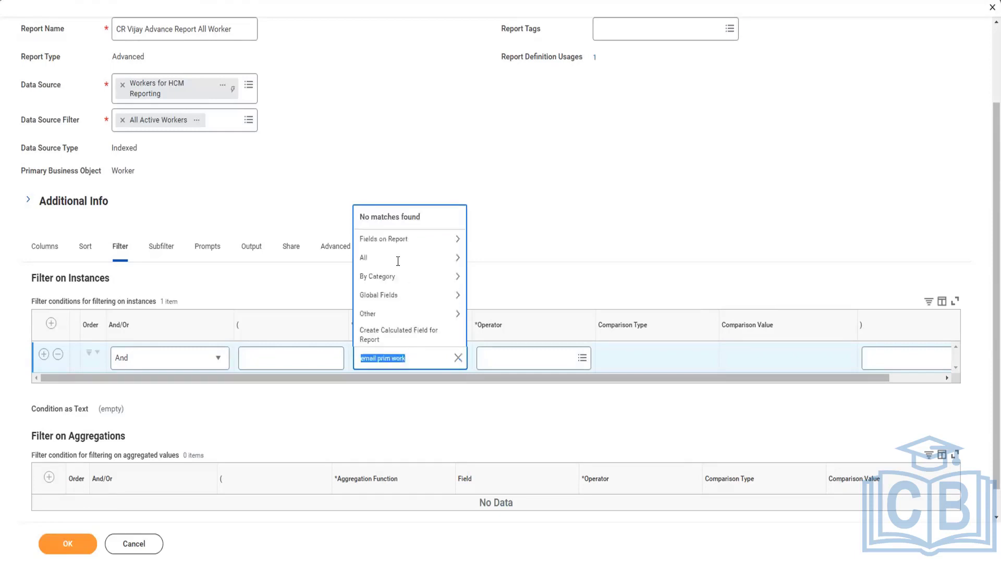
{"action": "left_click", "coordinate": [458, 359]}
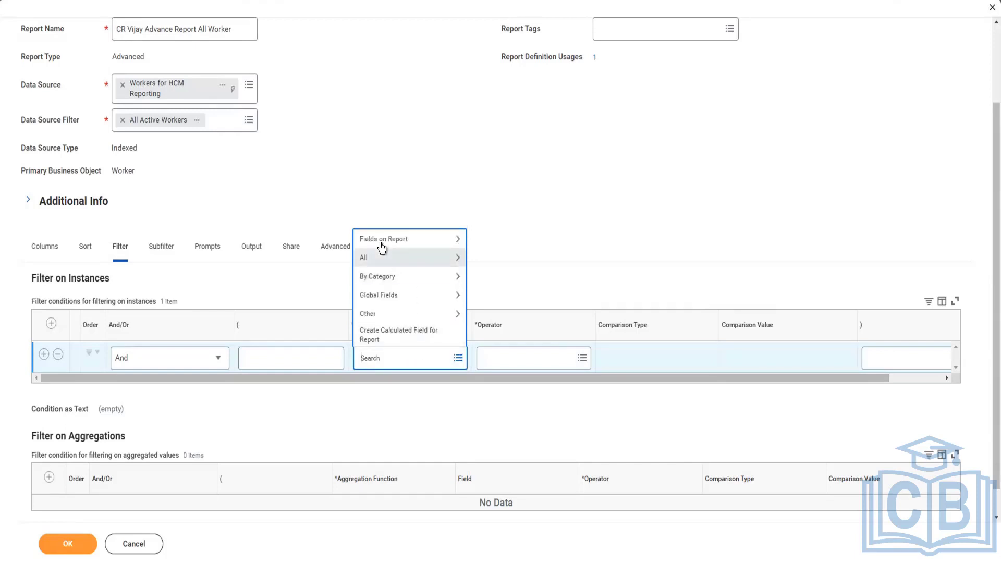
Step: Compare the report fields offered for filtering with the report's columns, and view the details of the Hire Date field
{"action": "left_click", "coordinate": [381, 241]}
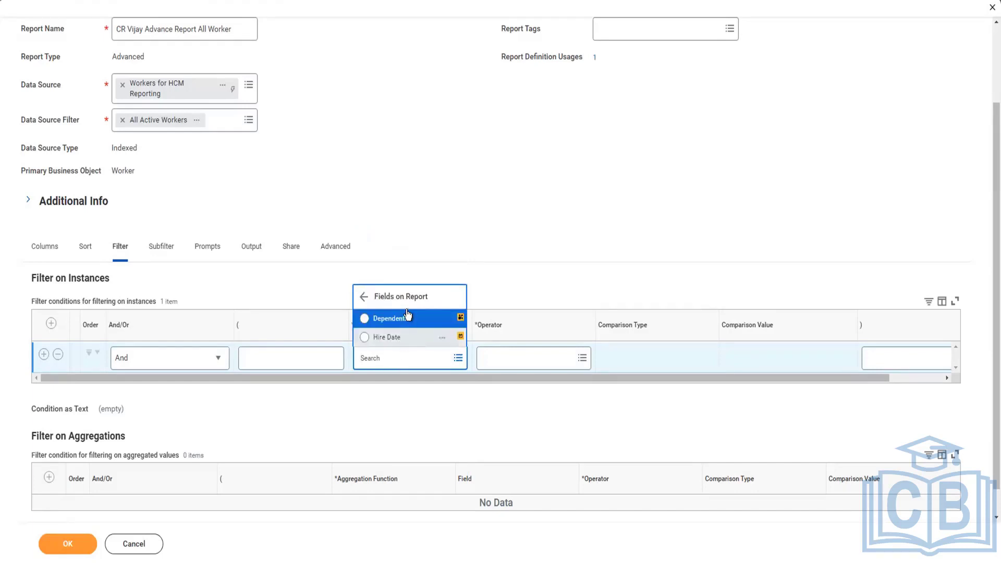
{"action": "left_click", "coordinate": [48, 248]}
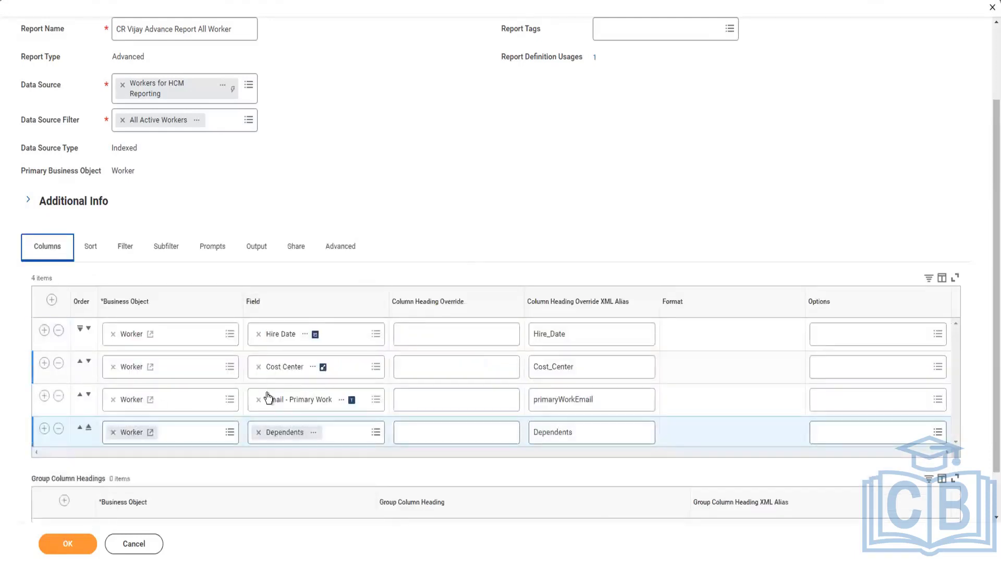
{"action": "left_click", "coordinate": [122, 253]}
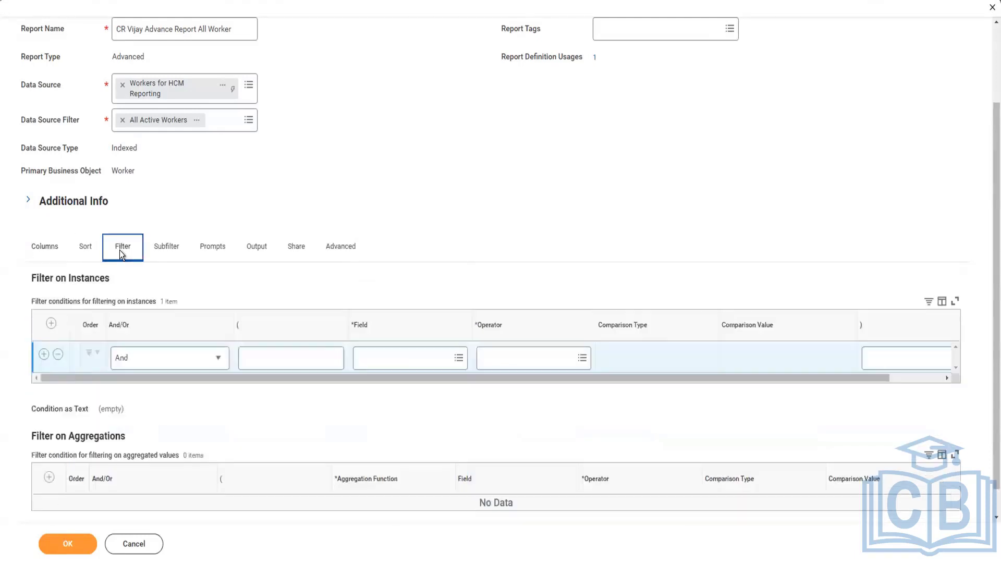
{"action": "left_click", "coordinate": [413, 356]}
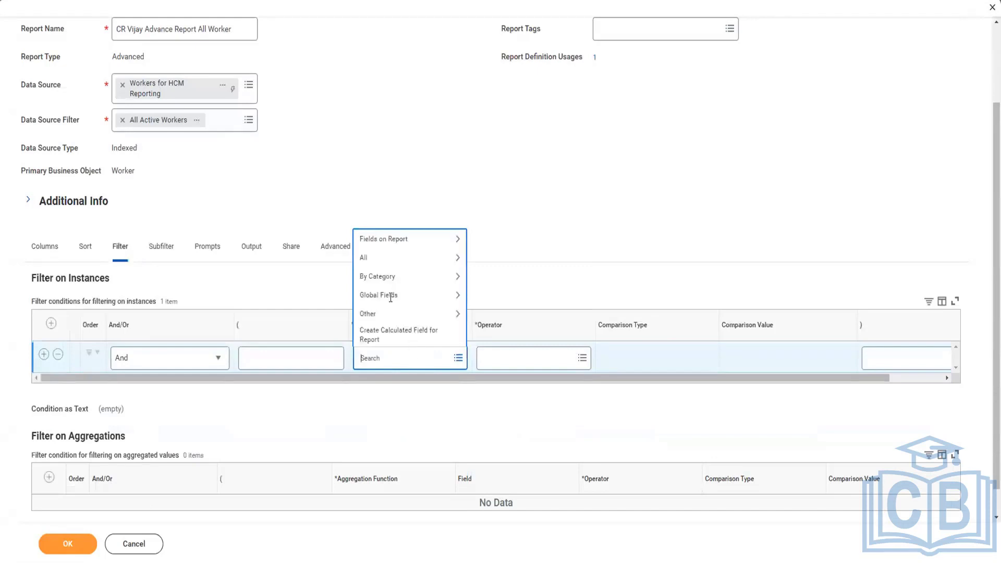
{"action": "left_click", "coordinate": [373, 243]}
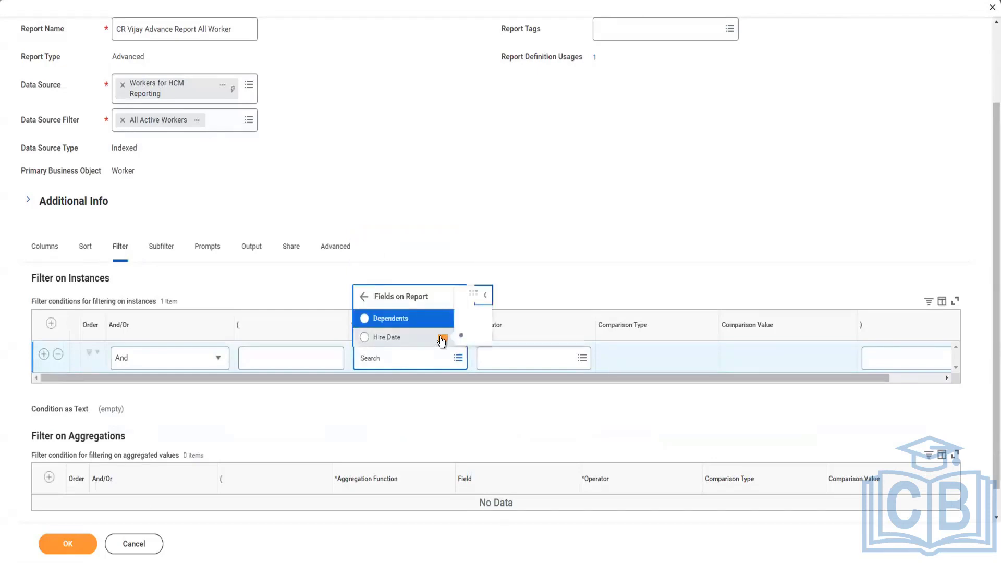
{"action": "left_click", "coordinate": [442, 339]}
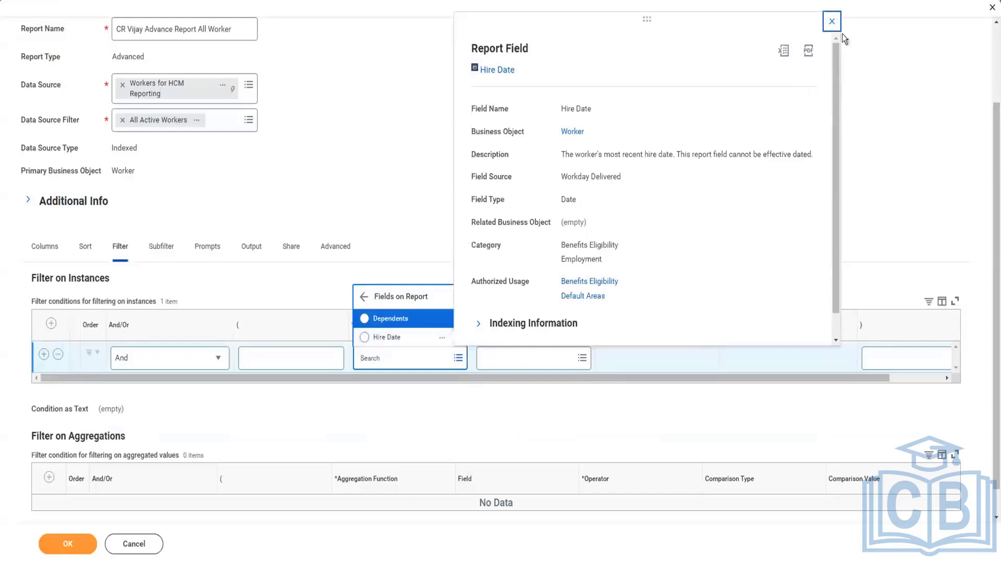
{"action": "left_click", "coordinate": [832, 22]}
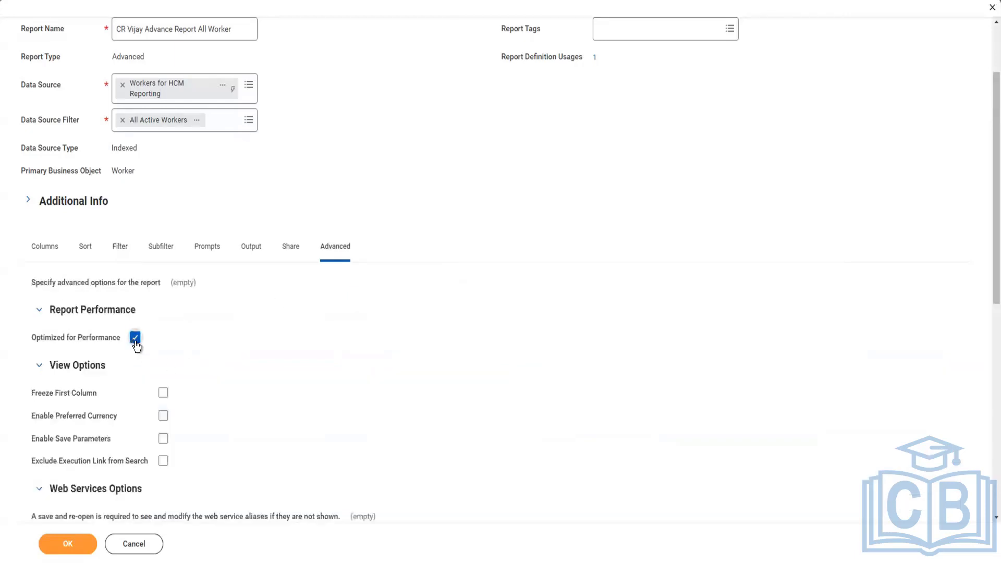
Step: Turn off Optimized for Performance and list the report fields offered for the instance filter condition
{"action": "left_click", "coordinate": [135, 337]}
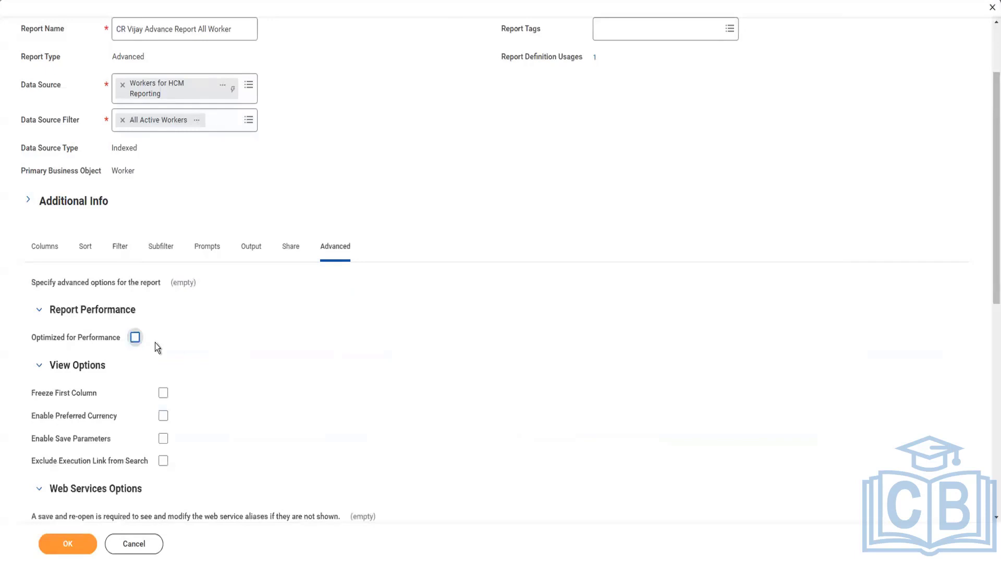
{"action": "left_click", "coordinate": [120, 245]}
{"action": "left_click", "coordinate": [392, 356]}
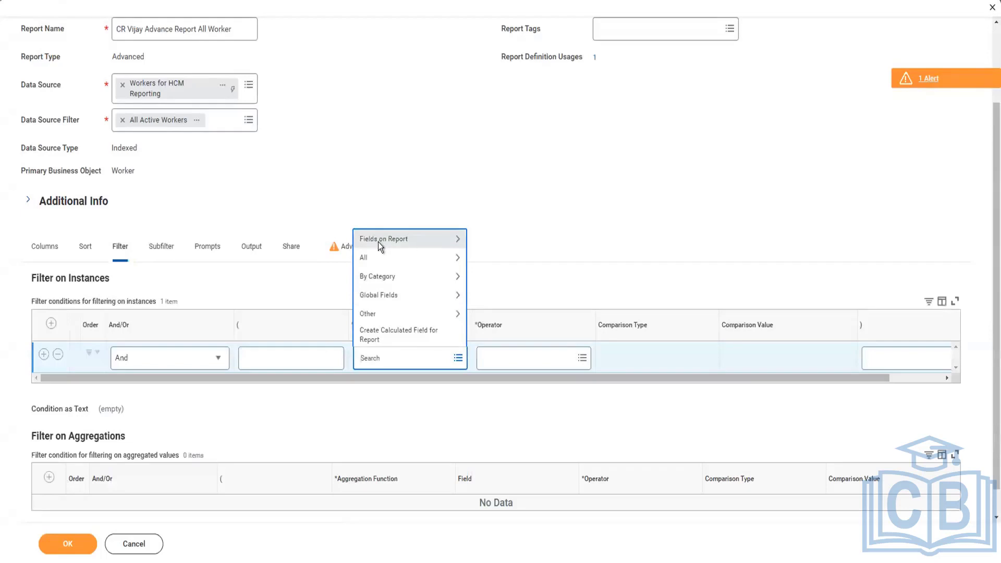
{"action": "left_click", "coordinate": [378, 243]}
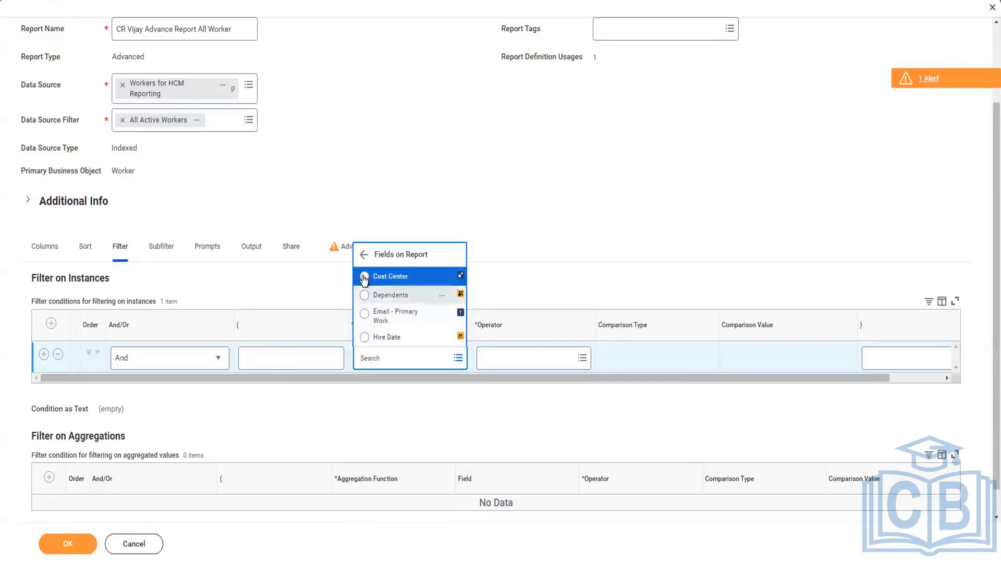
{"action": "left_click", "coordinate": [363, 255]}
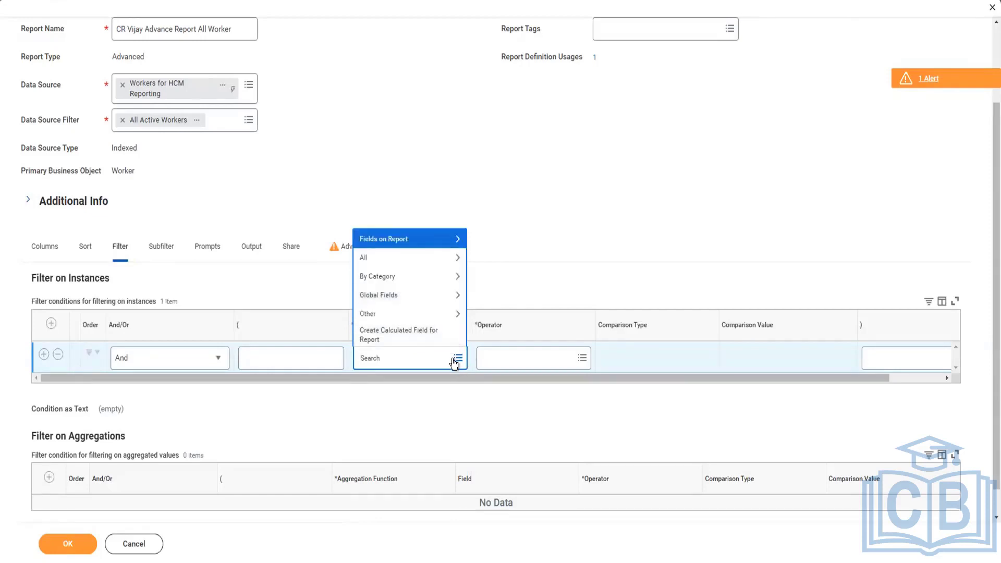
Step: Search the filter condition's field choices for "email prim work" with performance optimization off, and leave the field empty
{"action": "left_click", "coordinate": [406, 358]}
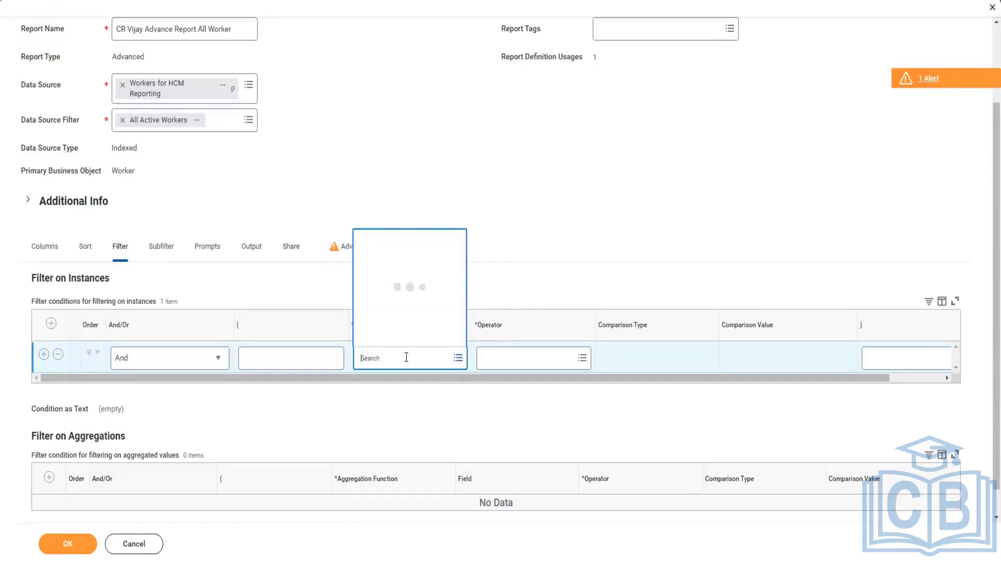
{"action": "type", "text": "email"}
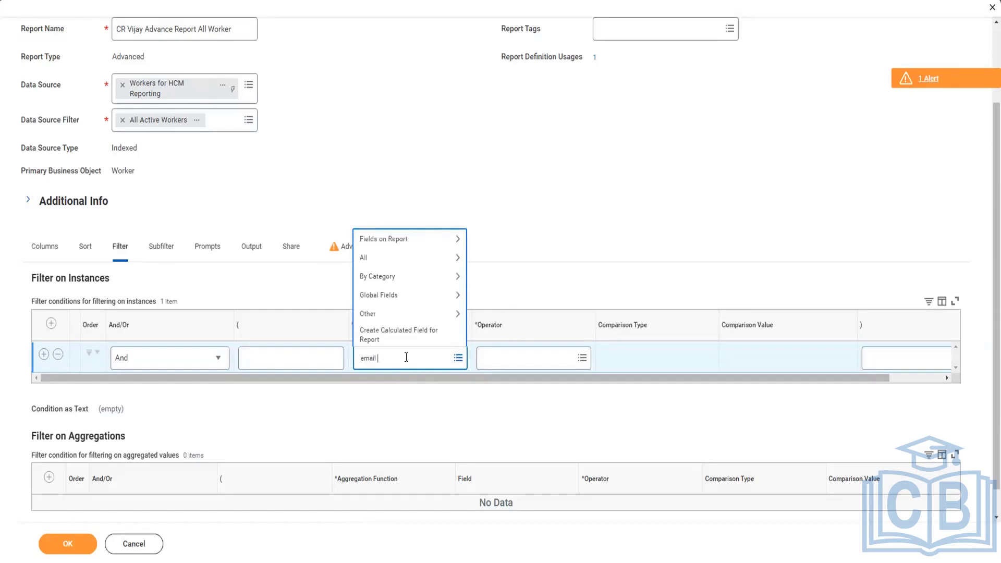
{"action": "type", "text": " prim work"}
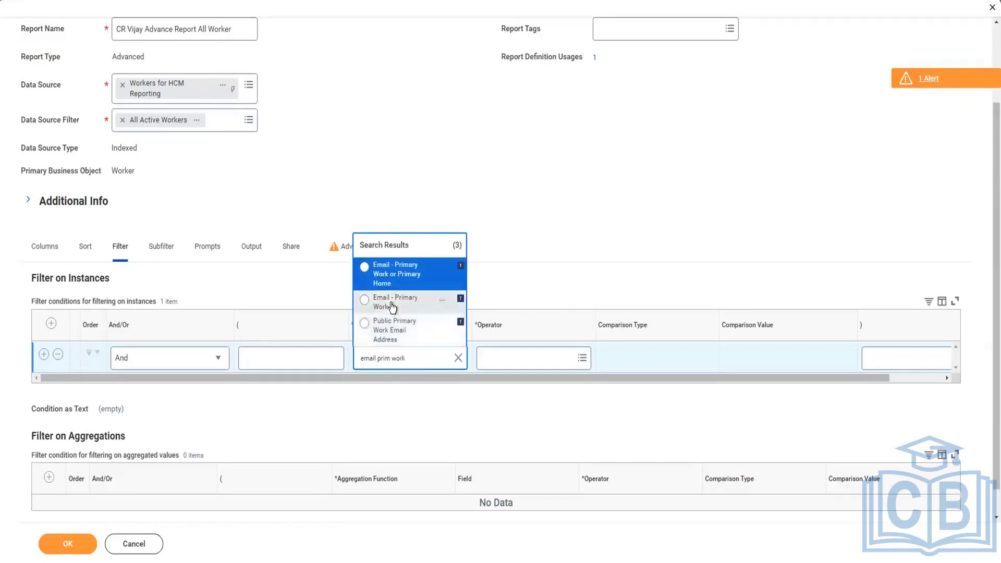
{"action": "left_click", "coordinate": [457, 359]}
{"action": "left_click", "coordinate": [360, 216]}
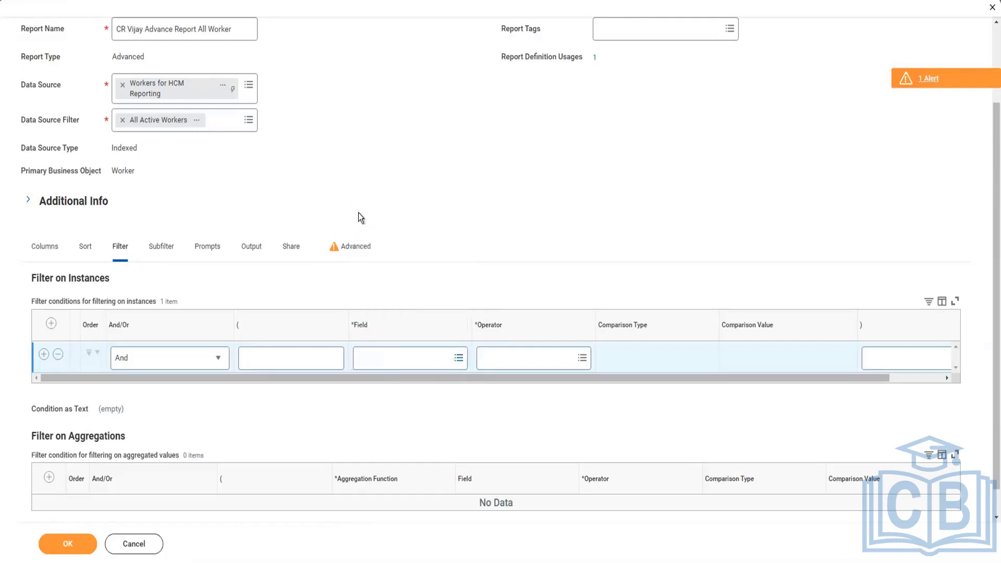
Step: Review the Optimized for Performance option and its alert alongside the instance filter's field choices
{"action": "left_click", "coordinate": [351, 247]}
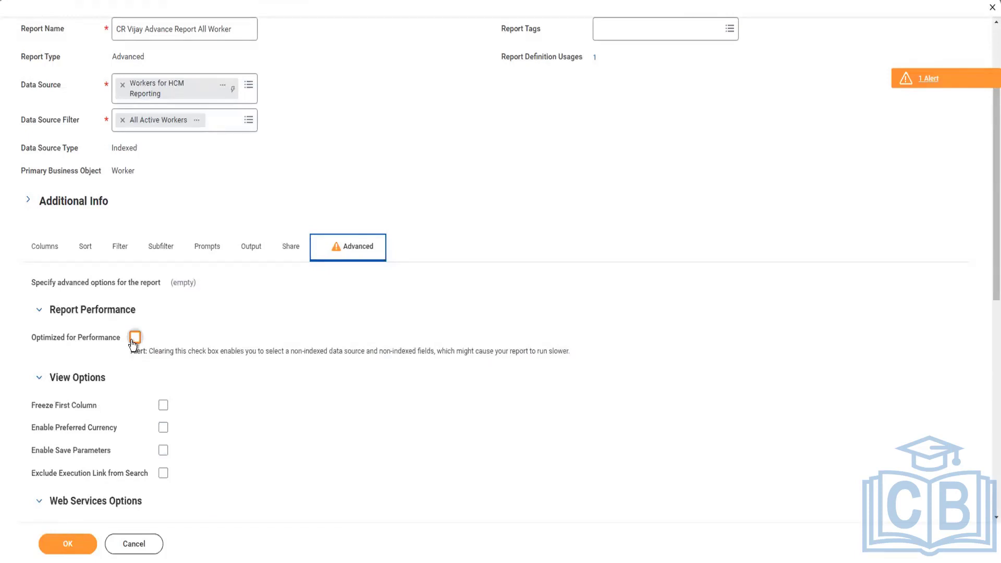
{"action": "left_click", "coordinate": [118, 252]}
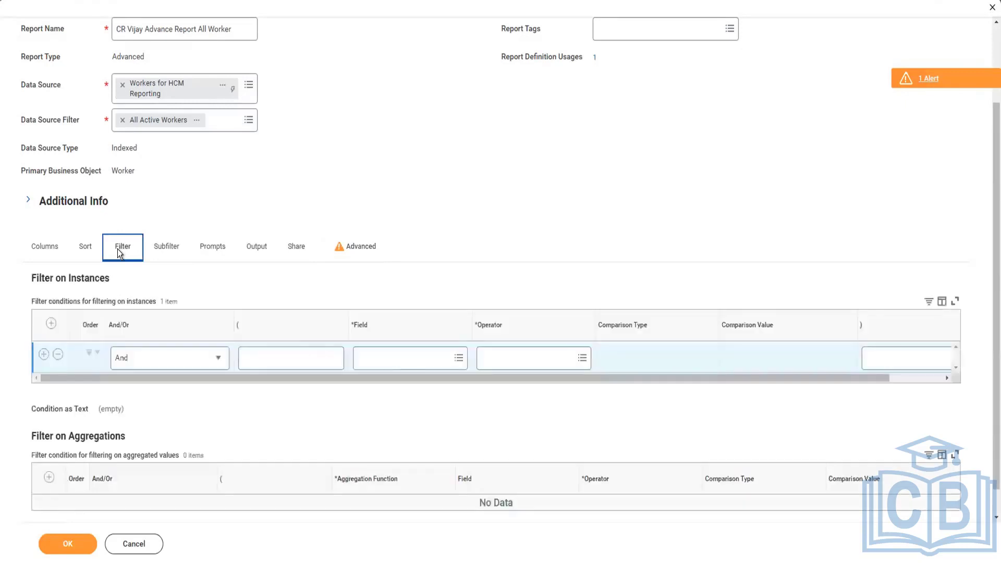
{"action": "left_click", "coordinate": [385, 359]}
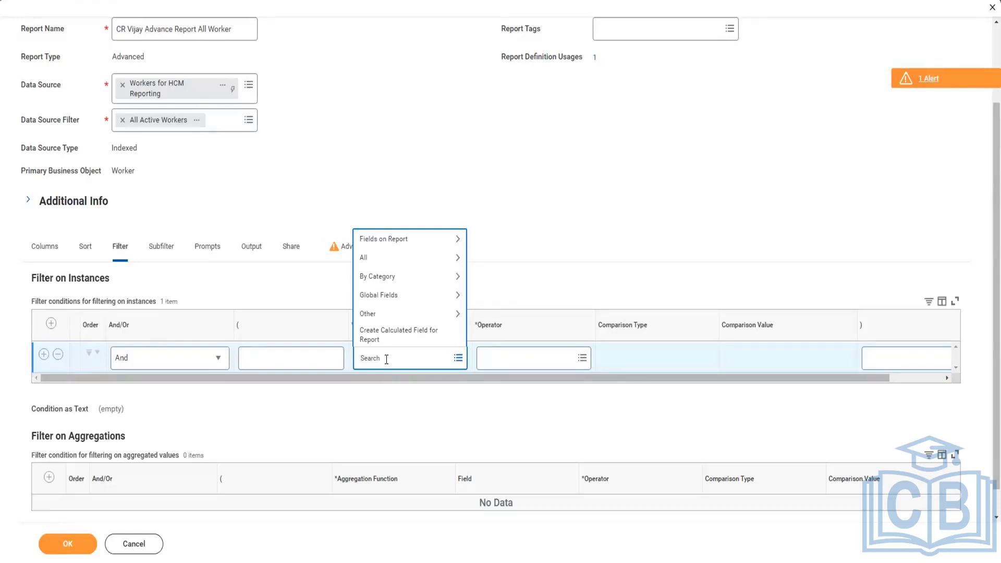
{"action": "left_click", "coordinate": [392, 190]}
{"action": "left_click", "coordinate": [359, 249]}
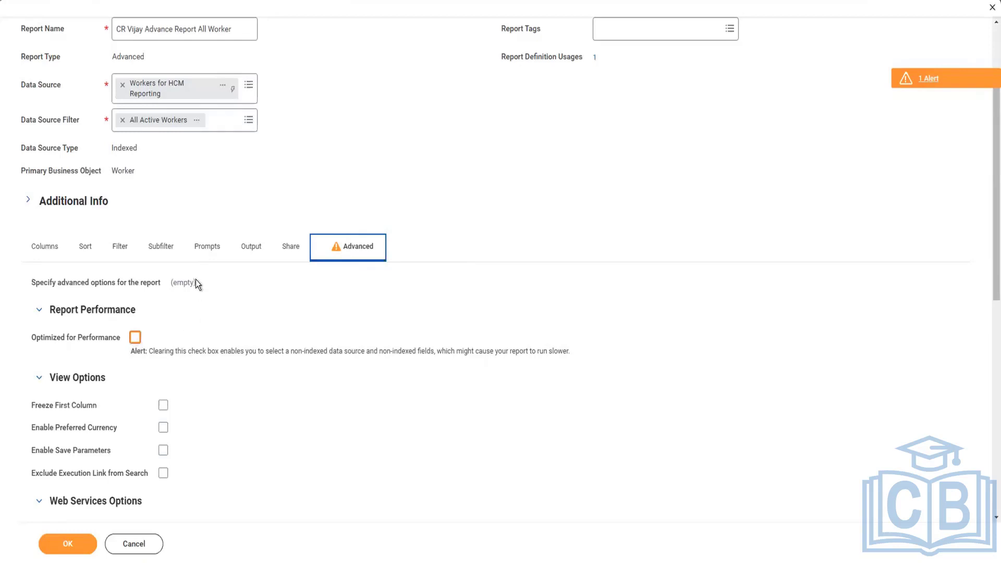
{"action": "left_click", "coordinate": [122, 246]}
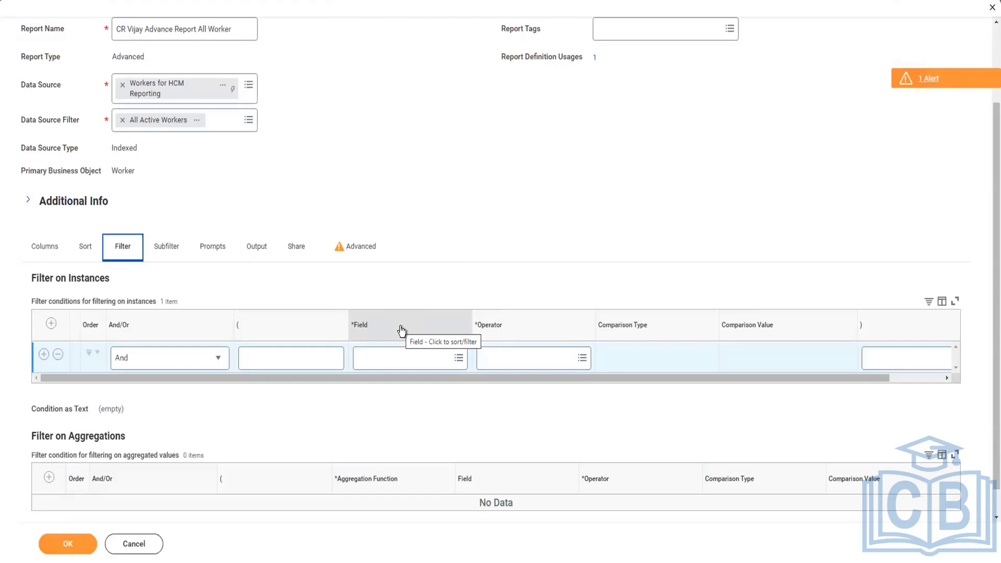
{"action": "left_click", "coordinate": [356, 246]}
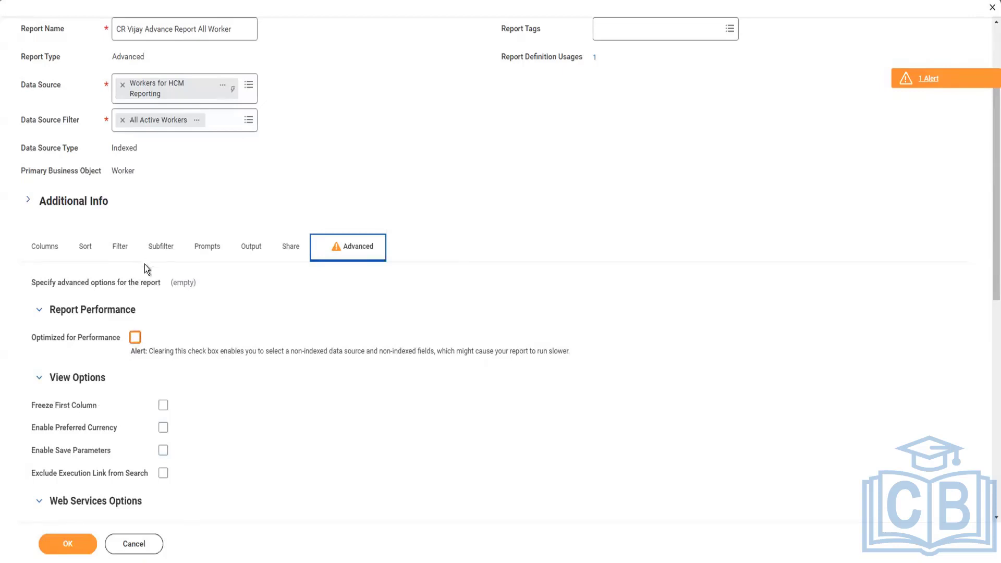
Step: Reload the page without restoring the last session, and check the filter conditions of the custom report in edit mode
{"action": "key", "text": "F5"}
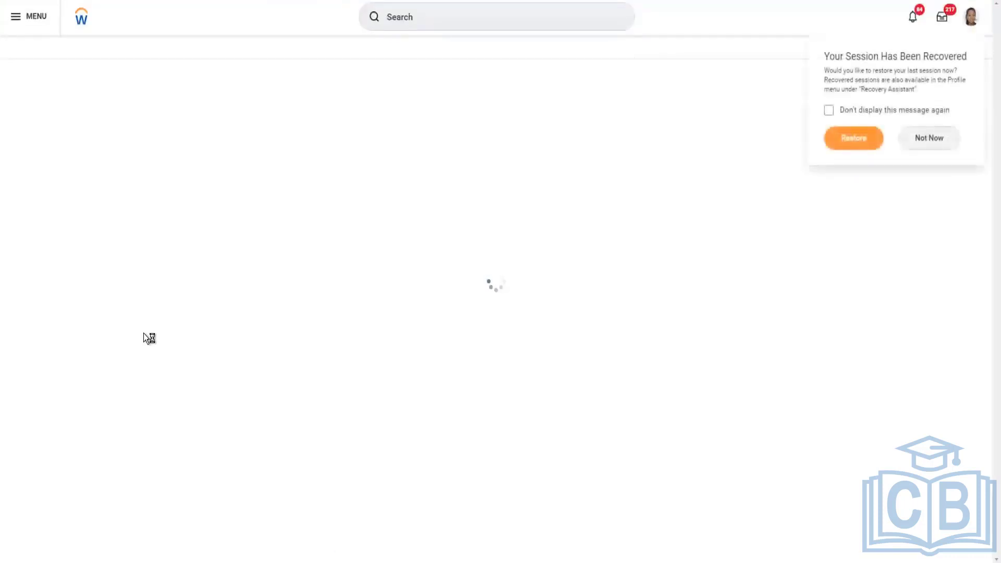
{"action": "left_click", "coordinate": [930, 139]}
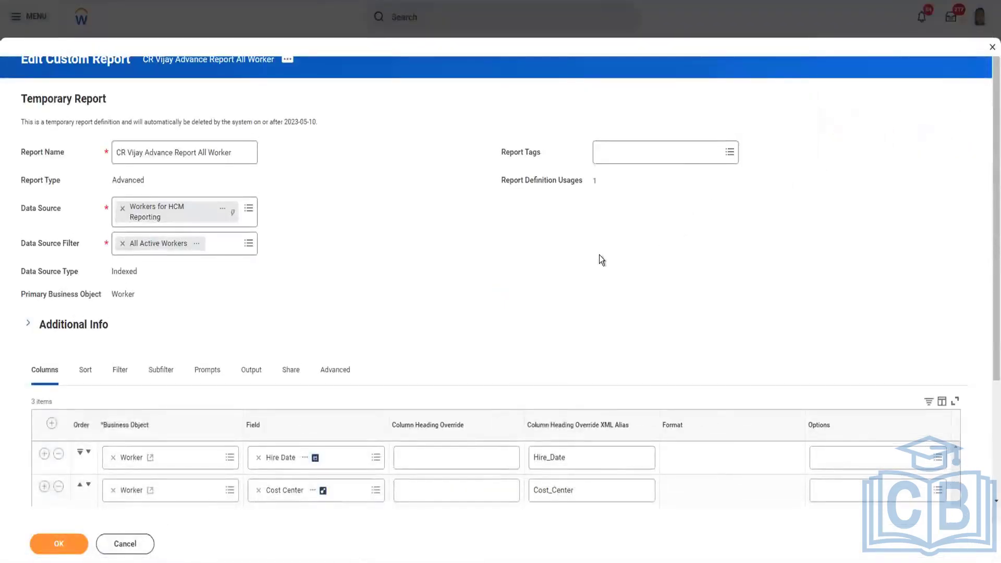
{"action": "scroll", "coordinate": [499, 295], "scroll_direction": "down", "scroll_amount": 3}
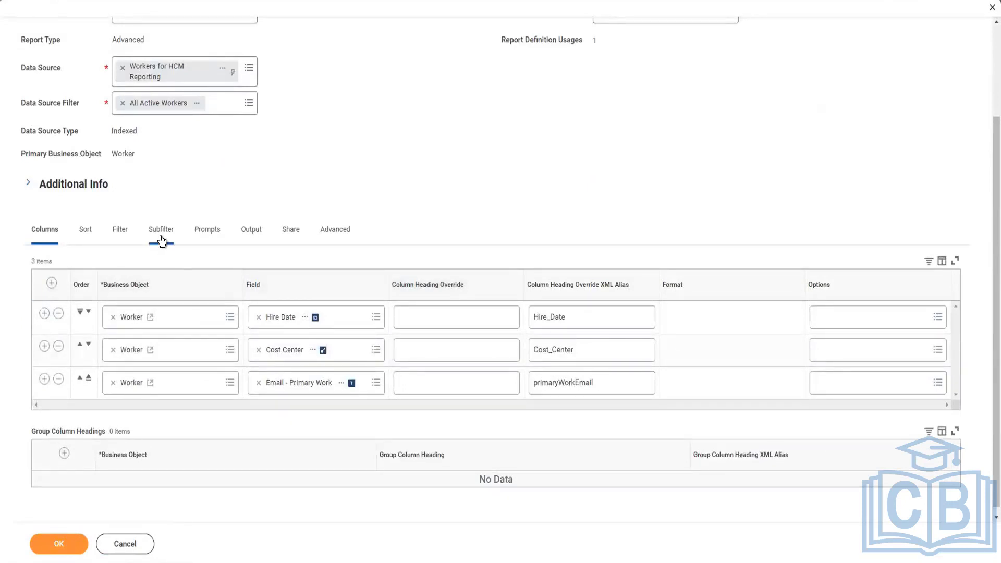
{"action": "left_click", "coordinate": [128, 243]}
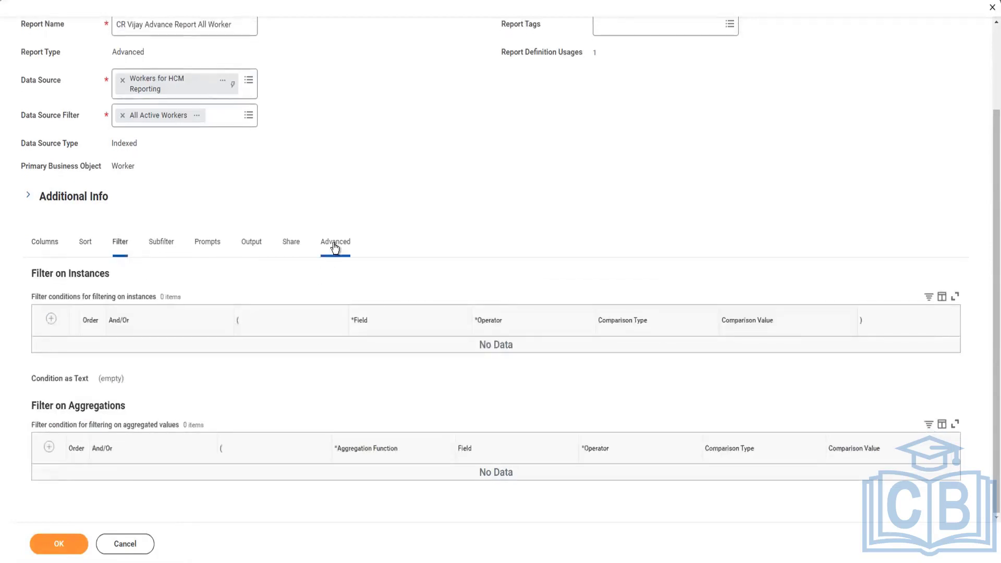
Step: Turn off the Optimized for Performance option in the custom report's advanced settings
{"action": "left_click", "coordinate": [335, 245]}
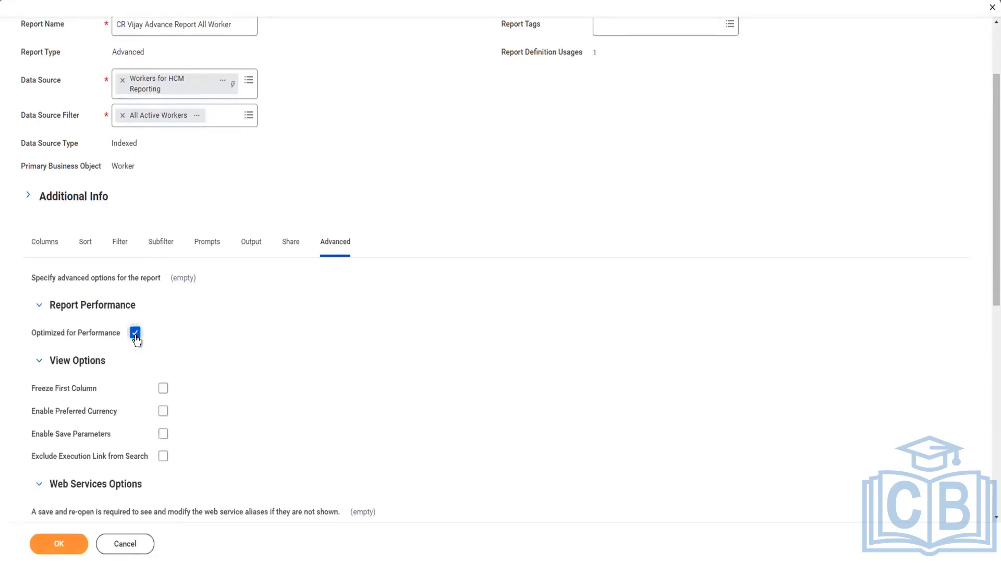
{"action": "left_click", "coordinate": [135, 334]}
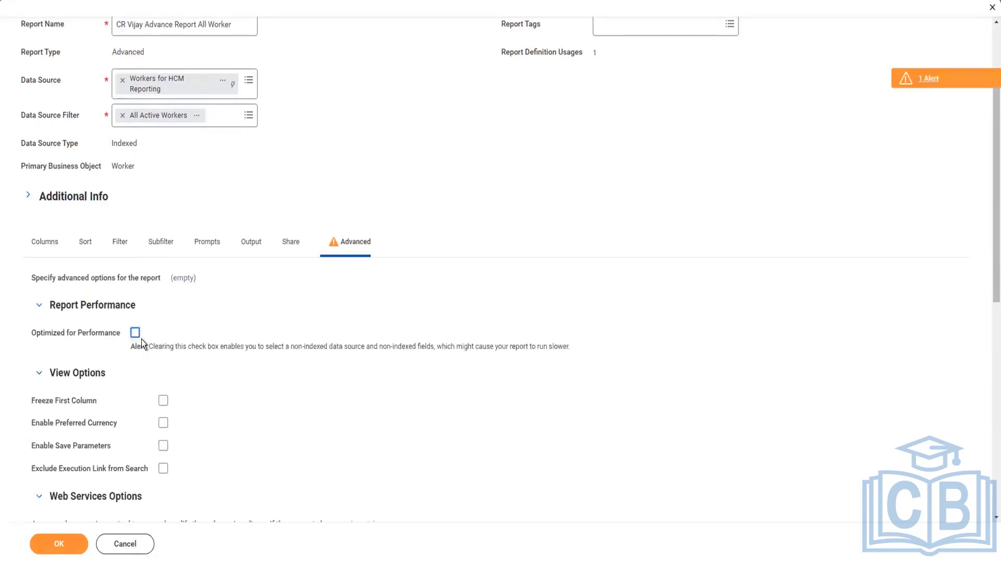
Step: Add an instance filter condition, search its field choices for "email prim", and return to the performance option
{"action": "left_click", "coordinate": [120, 245]}
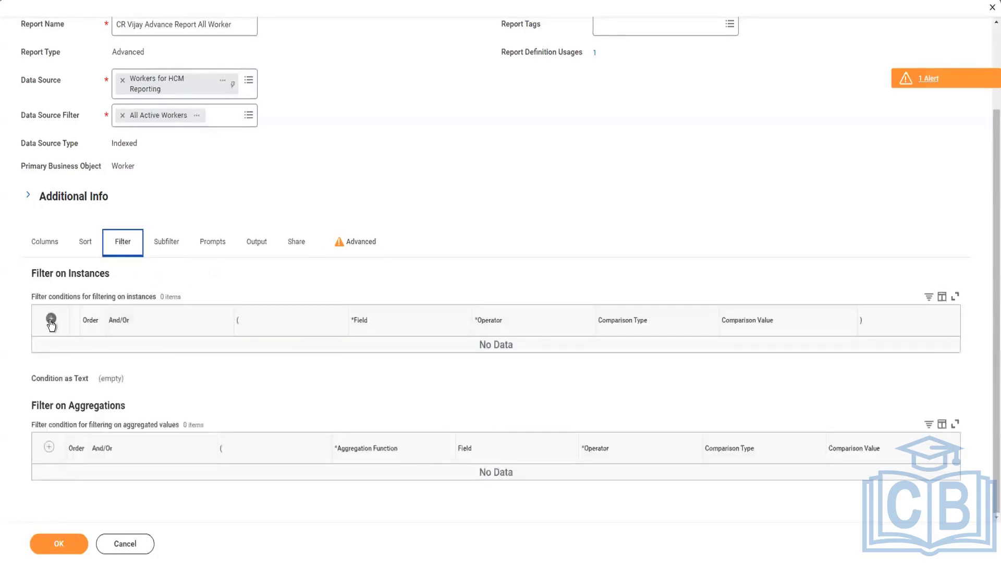
{"action": "left_click", "coordinate": [51, 319]}
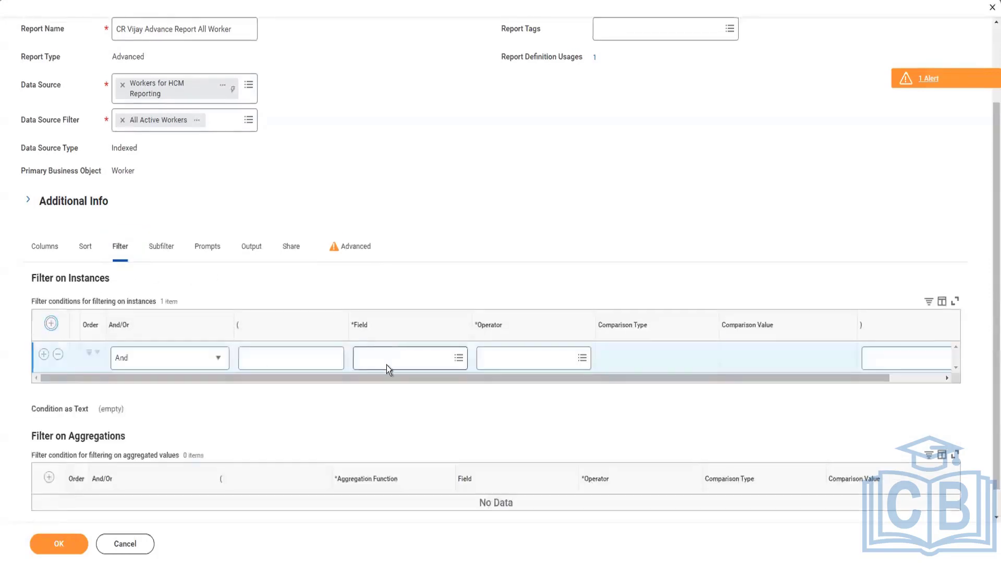
{"action": "left_click", "coordinate": [398, 359]}
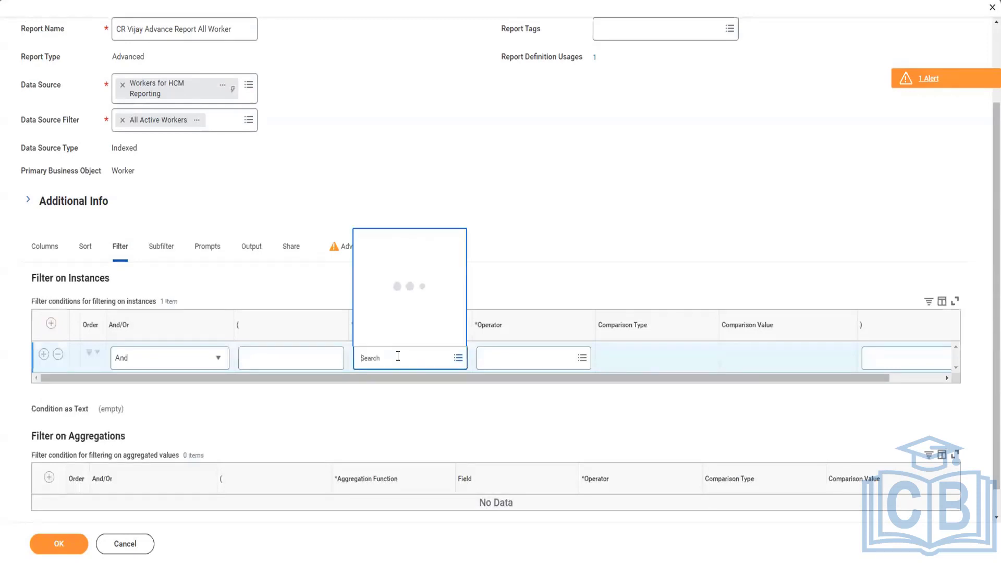
{"action": "type", "text": "email prim"}
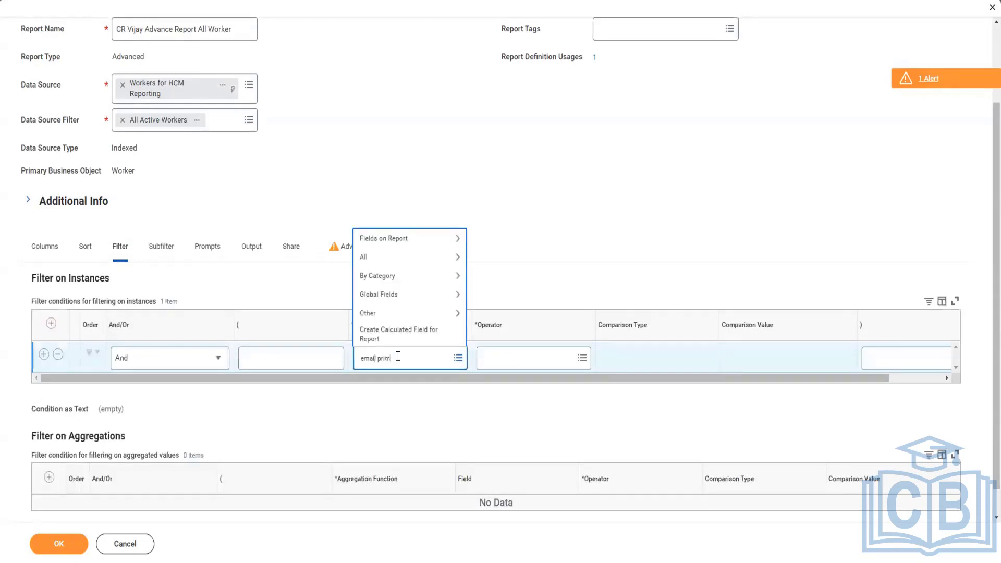
{"action": "key", "text": "Return"}
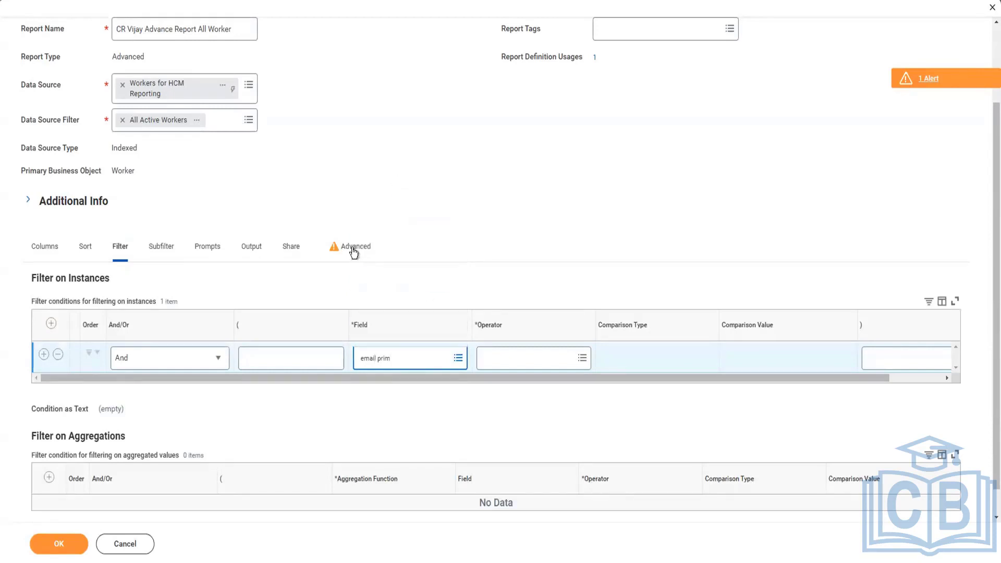
{"action": "left_click", "coordinate": [352, 248]}
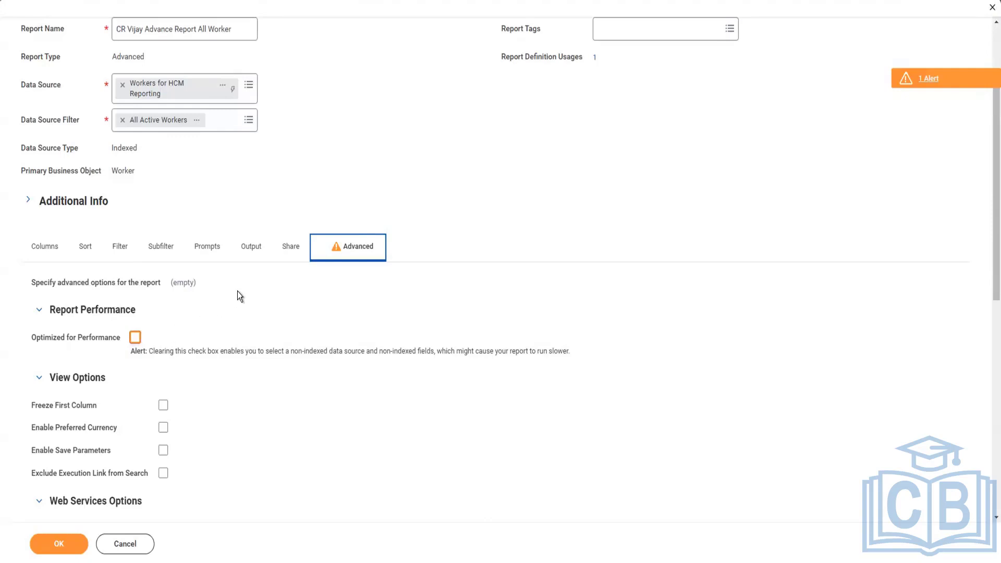
Step: Add a fourth report column on the Worker business object using the Dependents field
{"action": "left_click", "coordinate": [38, 255]}
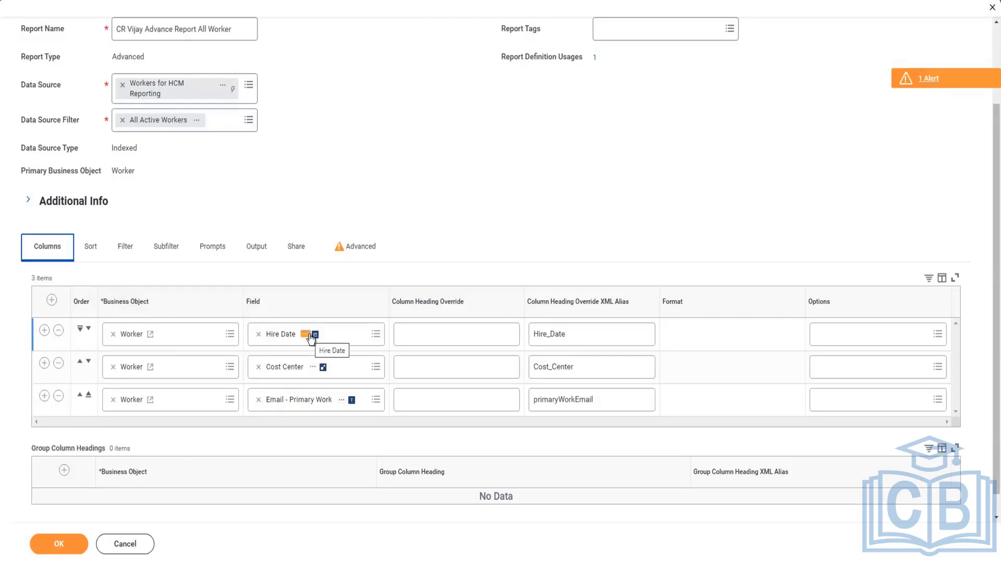
{"action": "left_click", "coordinate": [45, 395]}
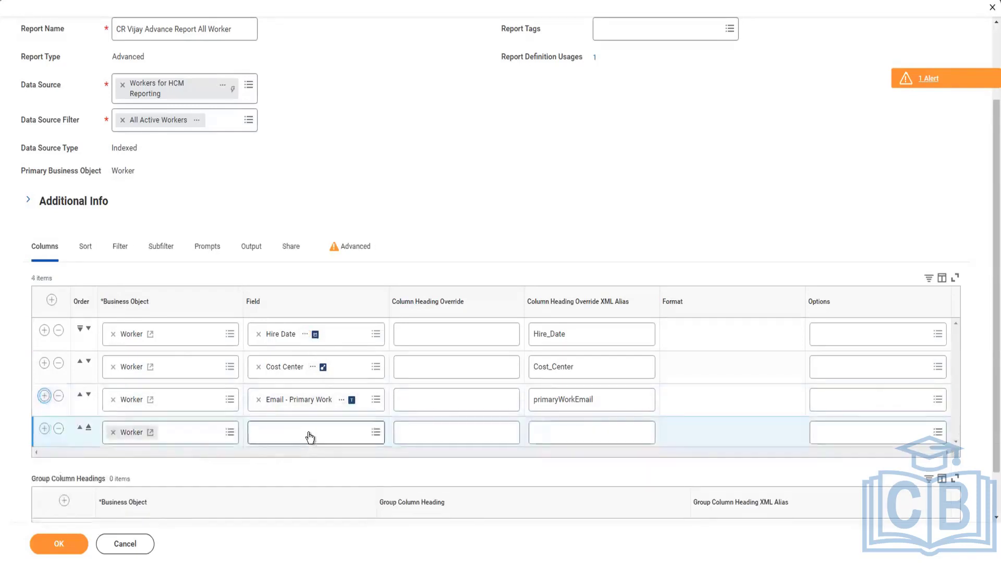
{"action": "left_click", "coordinate": [309, 433]}
{"action": "type", "text": "de"}
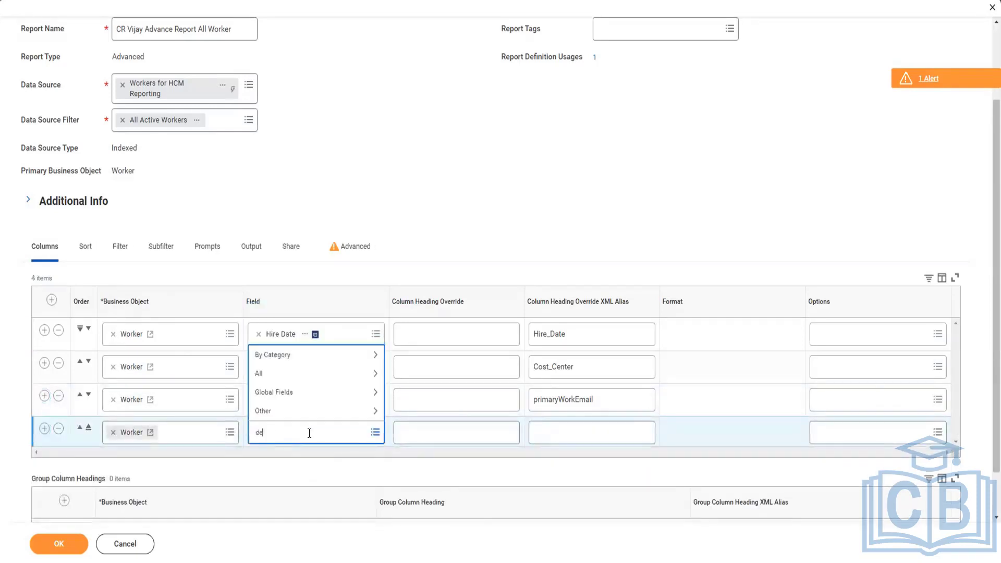
{"action": "type", "text": "pende"}
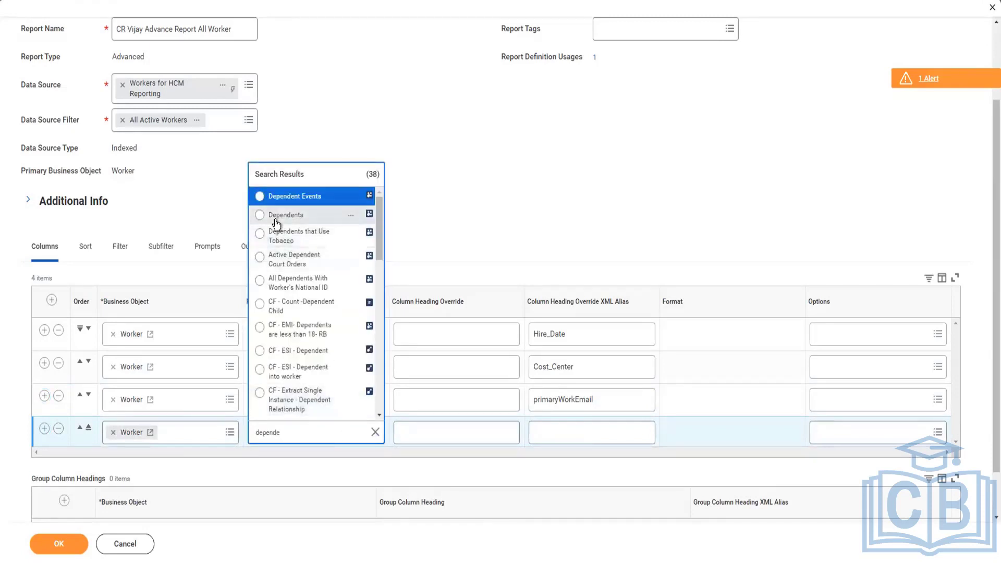
{"action": "left_click", "coordinate": [274, 217]}
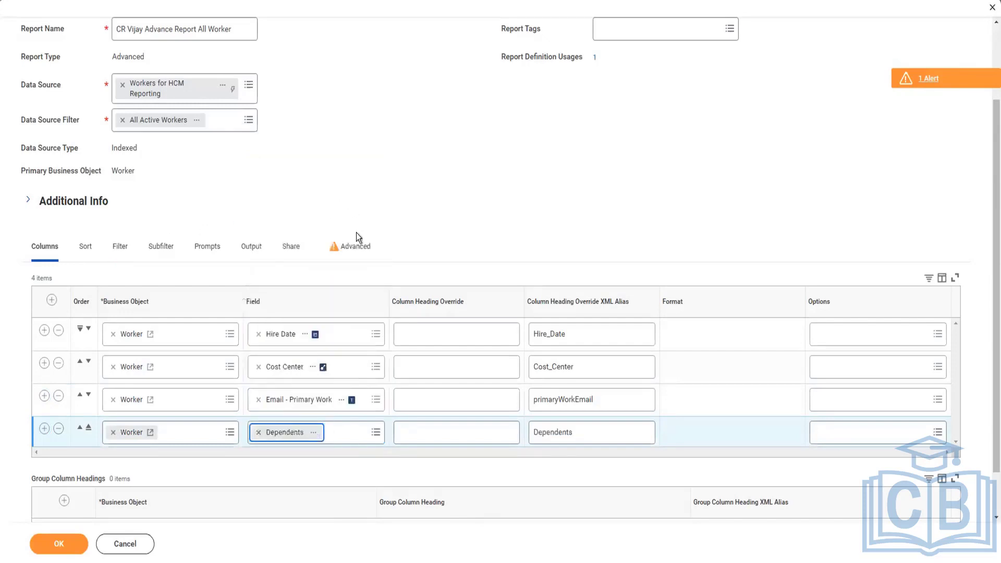
Step: Look through the report's advanced options and try to save the custom report
{"action": "left_click", "coordinate": [352, 247]}
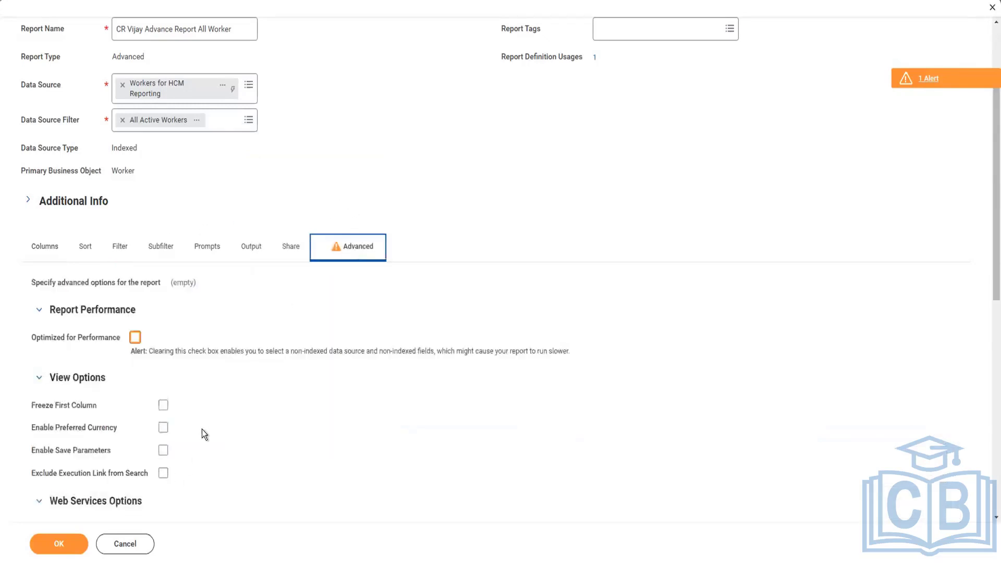
{"action": "scroll", "coordinate": [202, 430], "scroll_direction": "down", "scroll_amount": 8}
{"action": "scroll", "coordinate": [186, 437], "scroll_direction": "up", "scroll_amount": 10}
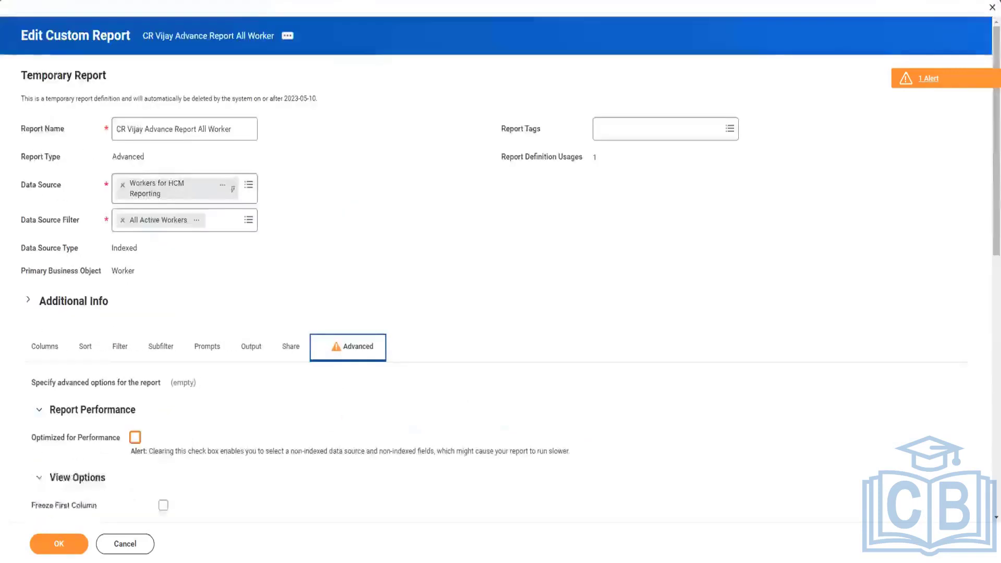
{"action": "left_click", "coordinate": [55, 545]}
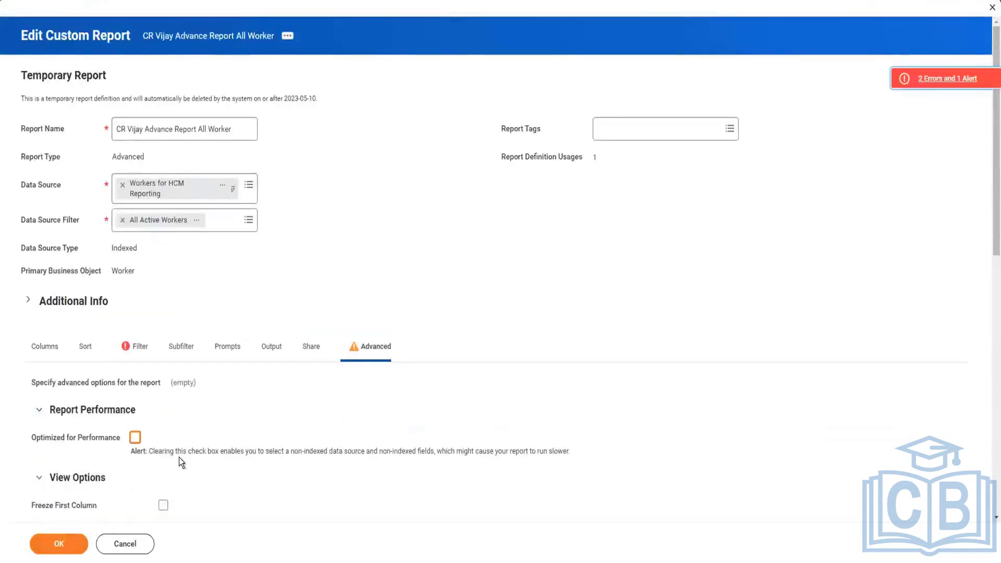
Step: Remove the blank instance filter condition and save the custom report with its four columns
{"action": "left_click", "coordinate": [134, 348]}
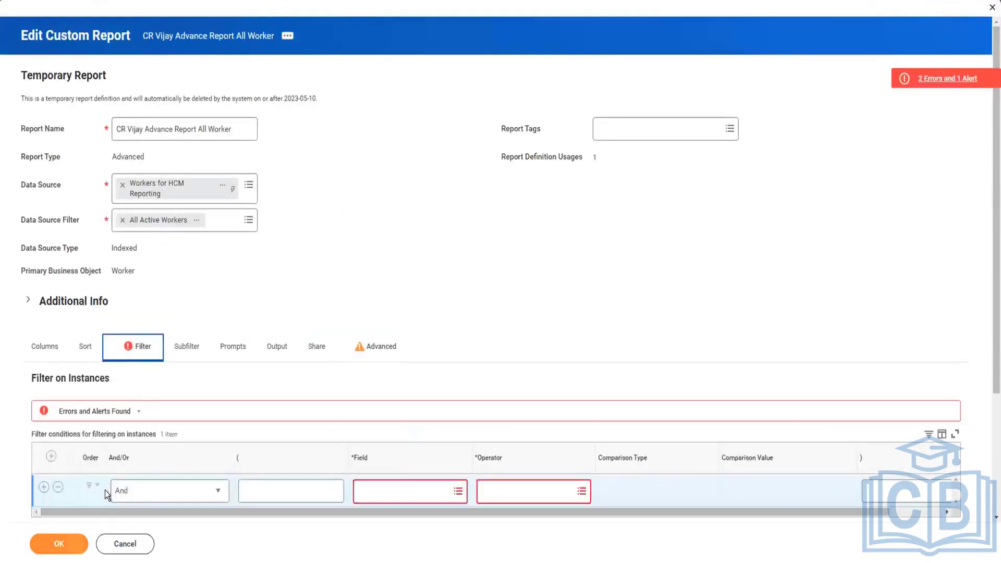
{"action": "left_click", "coordinate": [58, 489]}
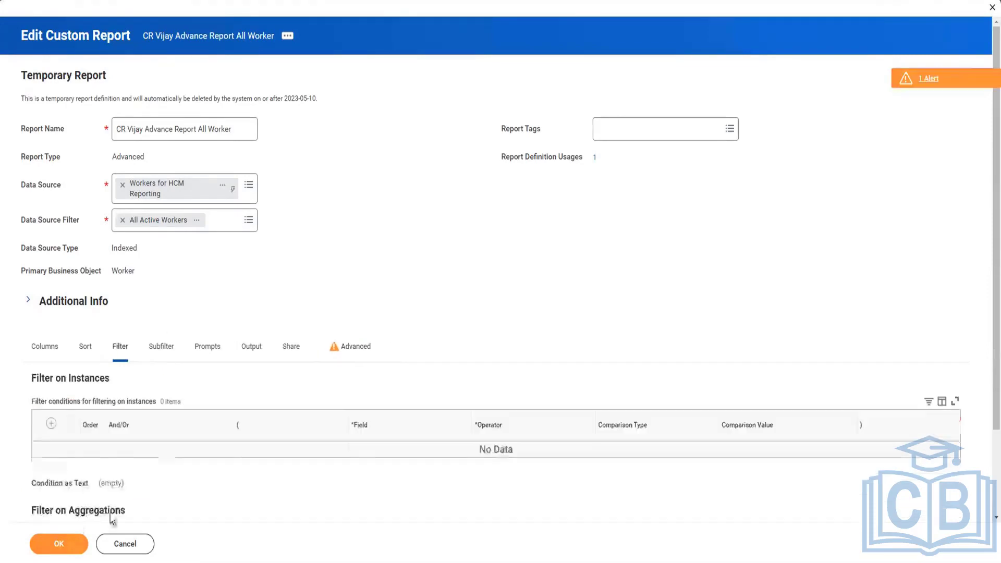
{"action": "left_click", "coordinate": [50, 358]}
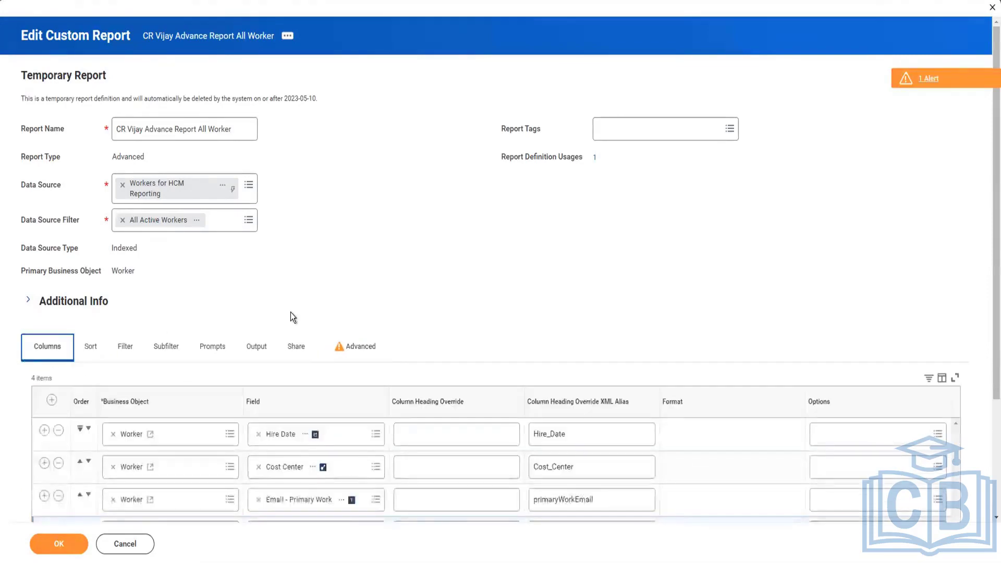
{"action": "scroll", "coordinate": [290, 311], "scroll_direction": "down", "scroll_amount": 2}
{"action": "scroll", "coordinate": [246, 367], "scroll_direction": "up", "scroll_amount": 2}
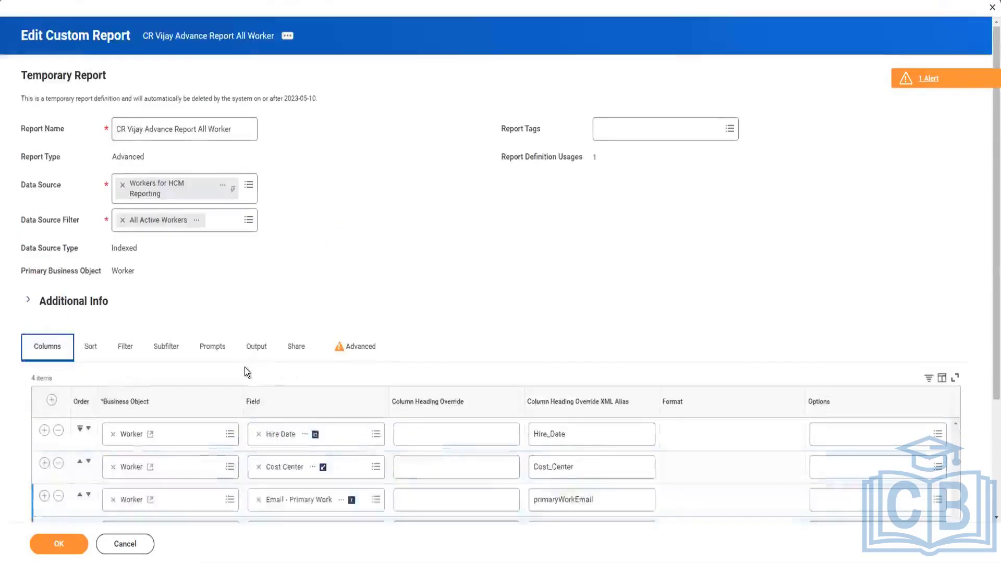
{"action": "left_click", "coordinate": [53, 545]}
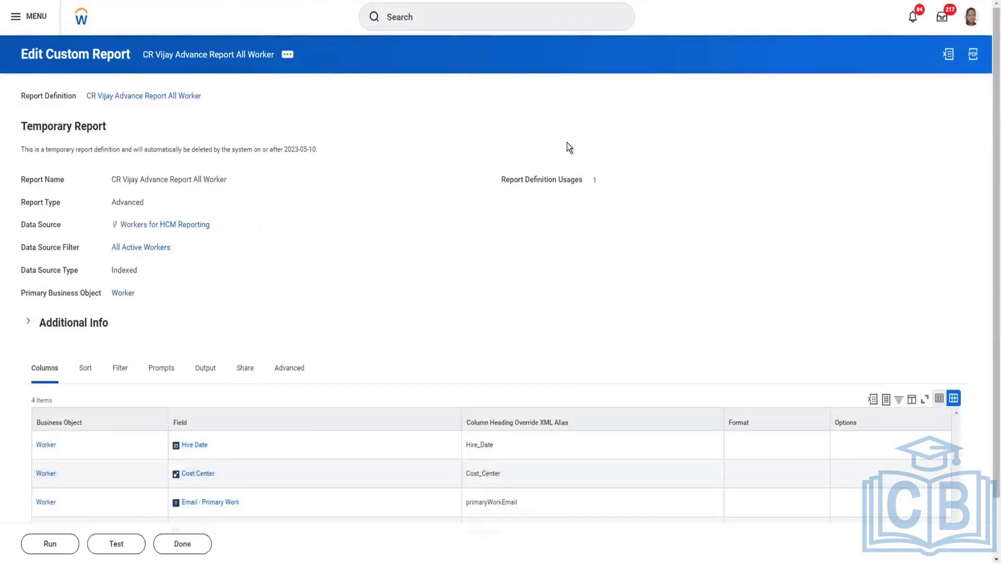
Step: Edit the saved report to assign a newly created report tag named "API Report", and save the report
{"action": "left_click", "coordinate": [288, 55]}
{"action": "mouse_move", "coordinate": [334, 94]}
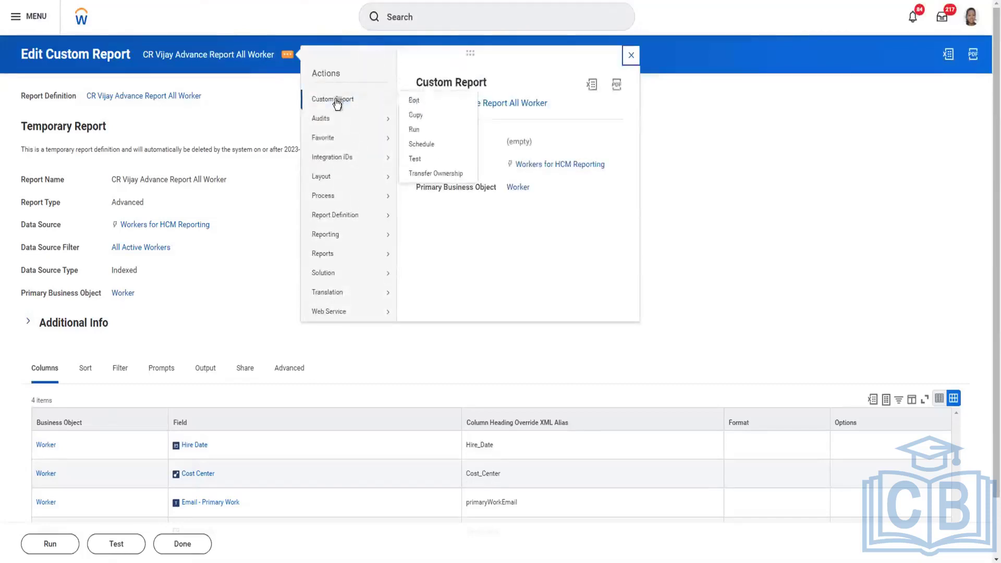
{"action": "left_click", "coordinate": [412, 101]}
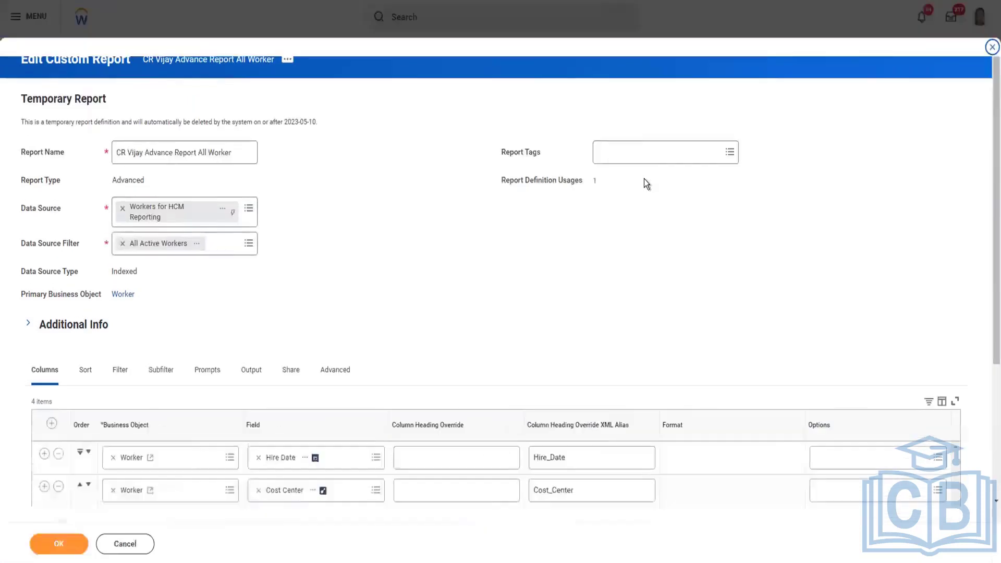
{"action": "left_click", "coordinate": [645, 155]}
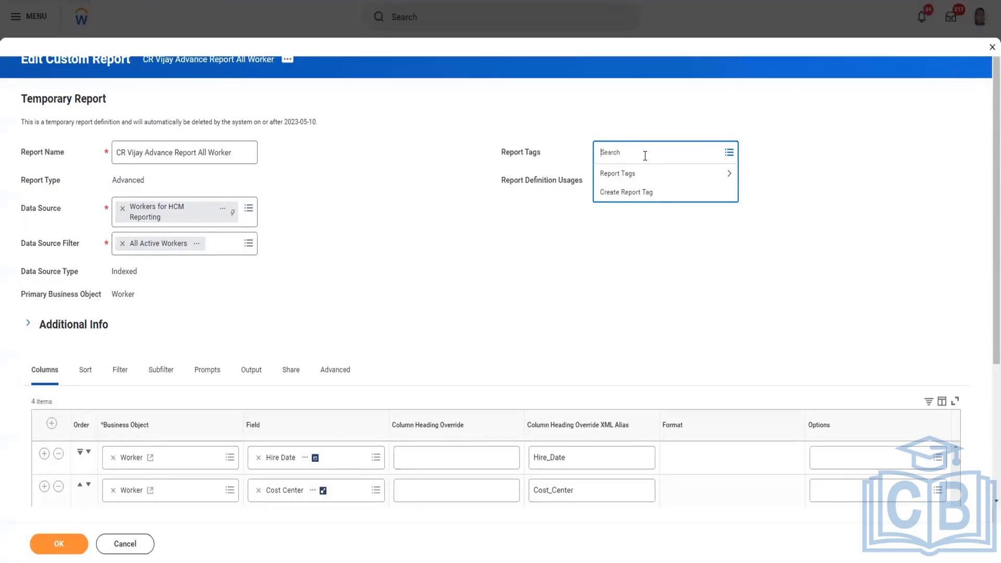
{"action": "left_click", "coordinate": [637, 193]}
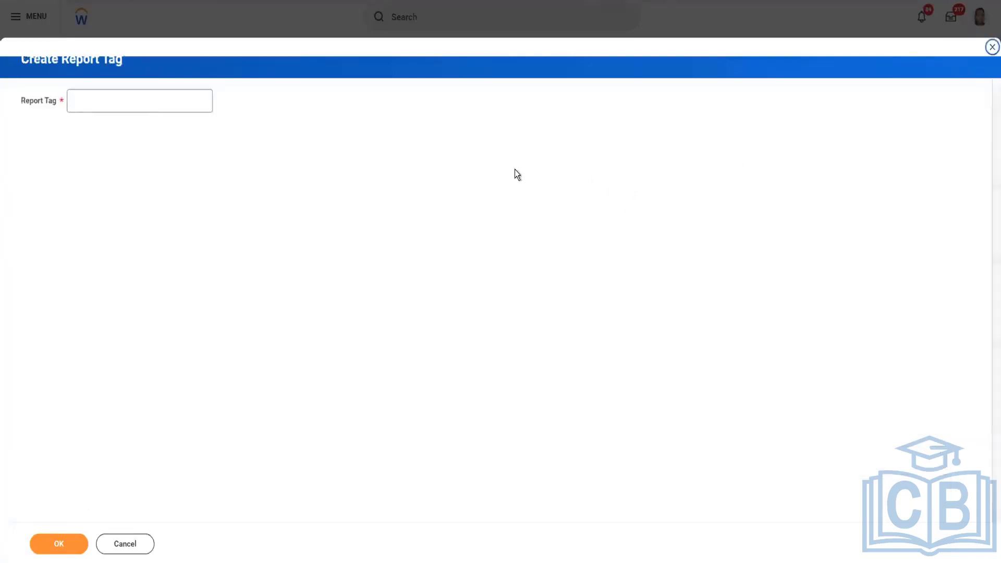
{"action": "left_click", "coordinate": [132, 103]}
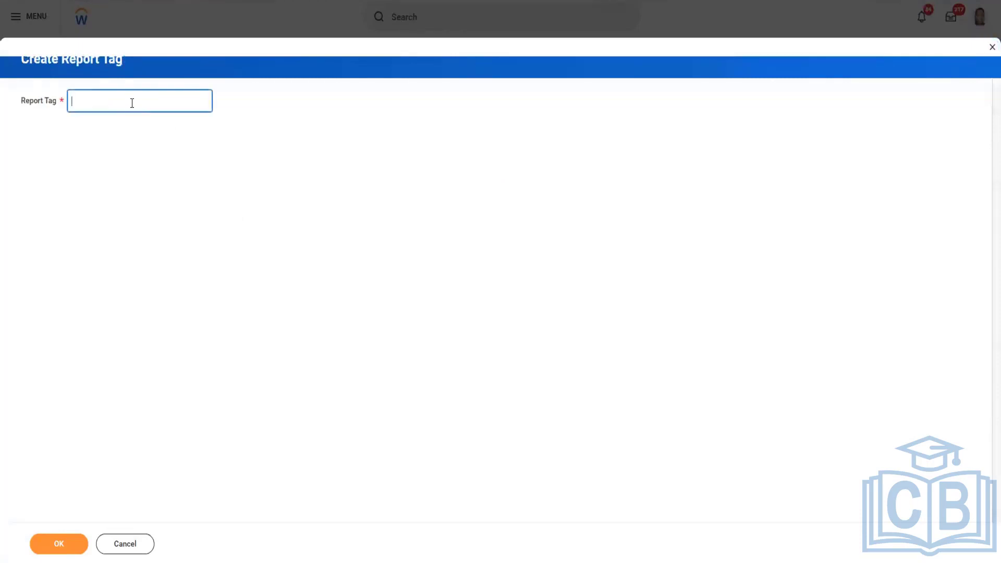
{"action": "type", "text": "API Report"}
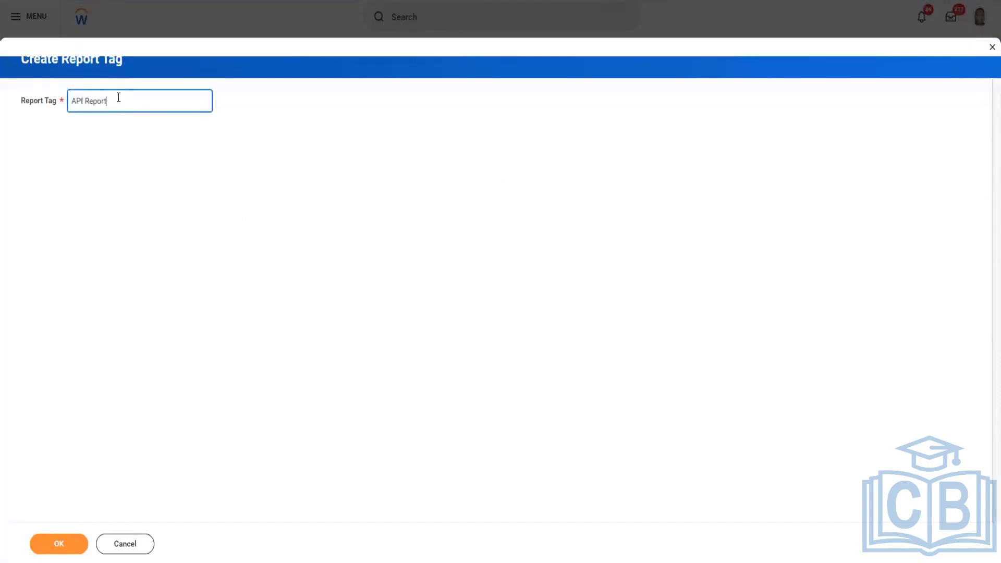
{"action": "left_click", "coordinate": [52, 542]}
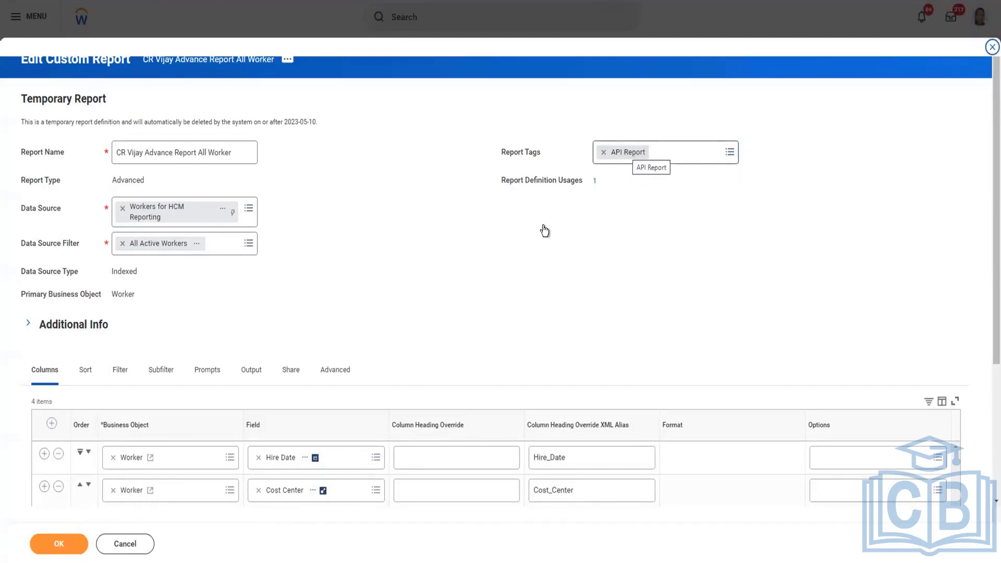
{"action": "left_click", "coordinate": [58, 549]}
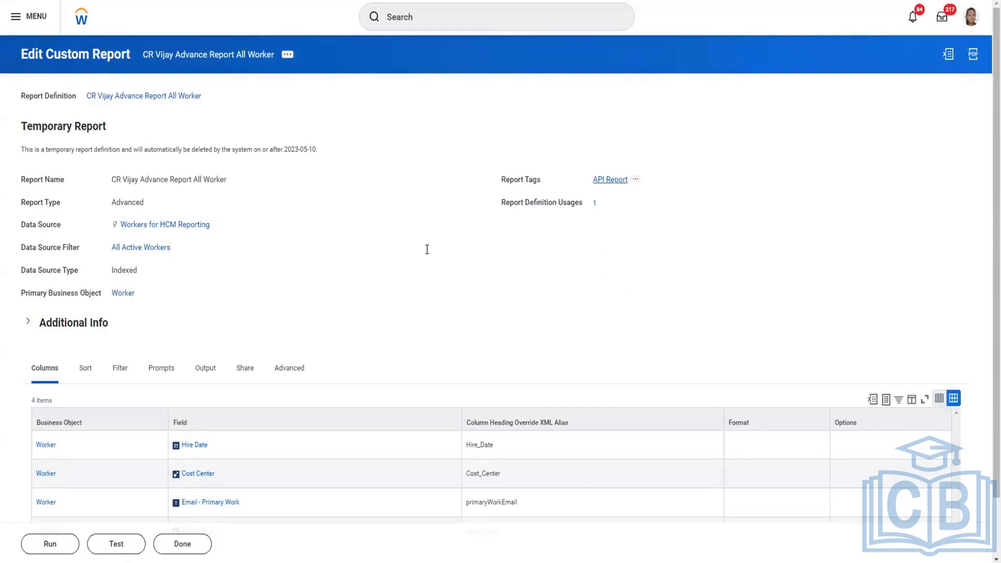
Step: Review the saved report's column fields, performance setting and web service options
{"action": "scroll", "coordinate": [397, 265], "scroll_direction": "down", "scroll_amount": 1}
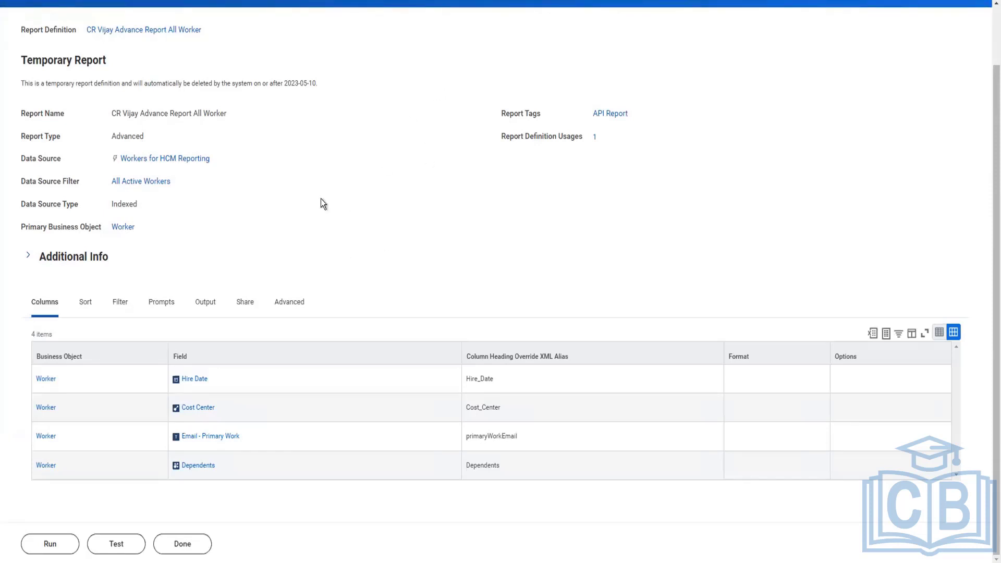
{"action": "left_click", "coordinate": [292, 302]}
{"action": "scroll", "coordinate": [304, 299], "scroll_direction": "down", "scroll_amount": 8}
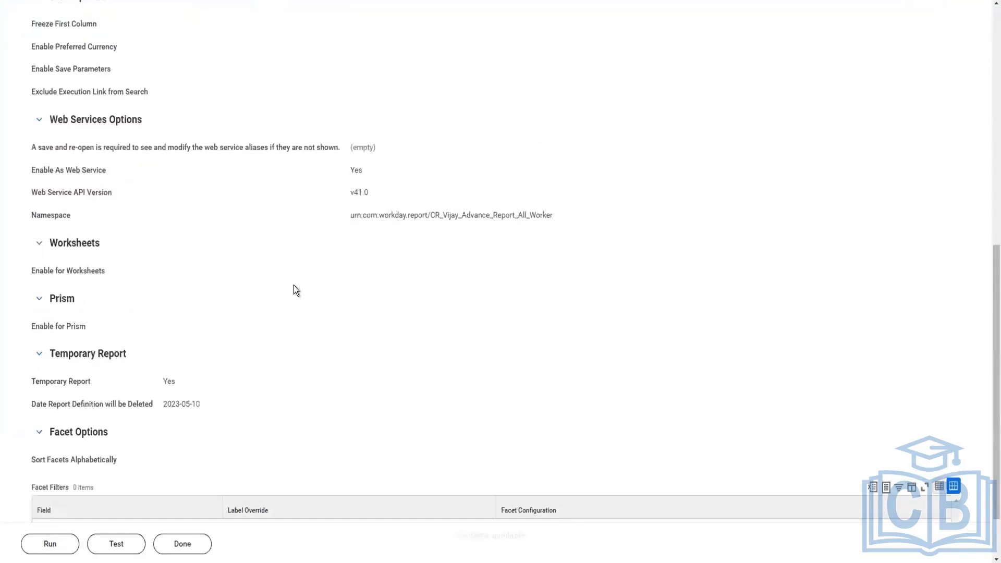
{"action": "scroll", "coordinate": [295, 288], "scroll_direction": "up", "scroll_amount": 7}
{"action": "scroll", "coordinate": [295, 276], "scroll_direction": "up", "scroll_amount": 1}
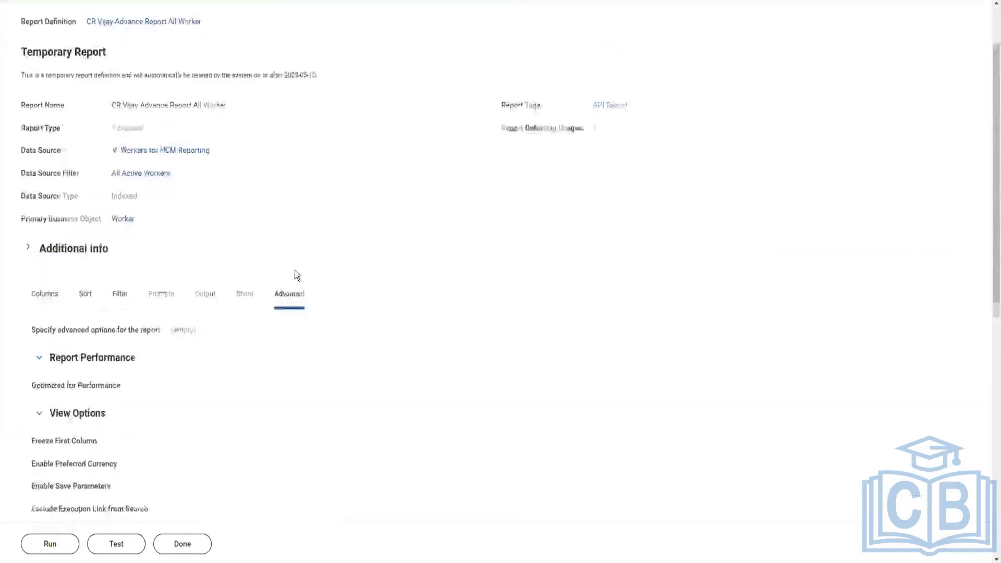
{"action": "left_click", "coordinate": [46, 371]}
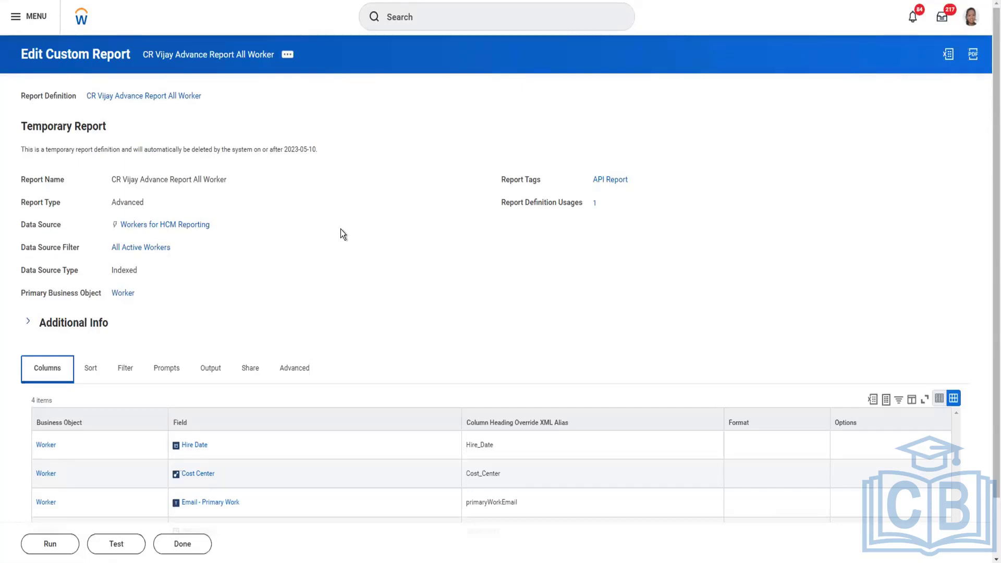
{"action": "scroll", "coordinate": [320, 286], "scroll_direction": "down", "scroll_amount": 1}
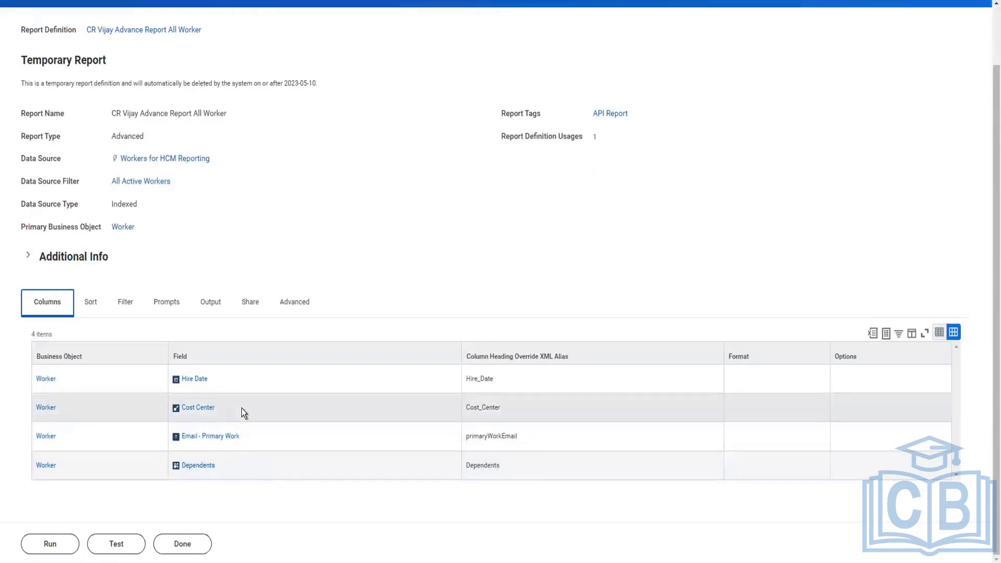
{"action": "scroll", "coordinate": [350, 348], "scroll_direction": "up", "scroll_amount": 1}
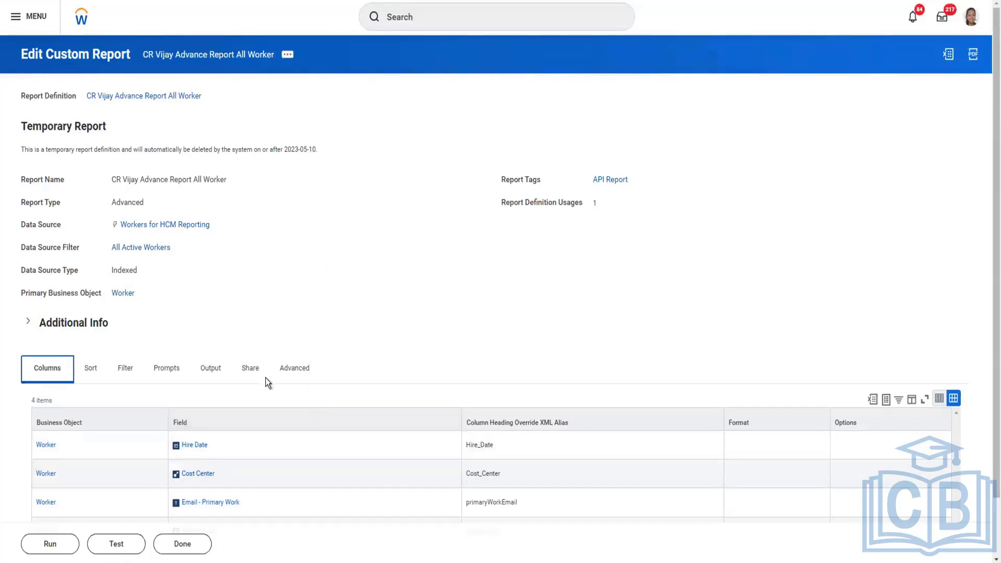
Step: Look over the saved report's advanced settings, including its web service options, and its column XML aliases
{"action": "scroll", "coordinate": [265, 375], "scroll_direction": "down", "scroll_amount": 2}
{"action": "scroll", "coordinate": [276, 375], "scroll_direction": "up", "scroll_amount": 2}
{"action": "left_click", "coordinate": [292, 370]}
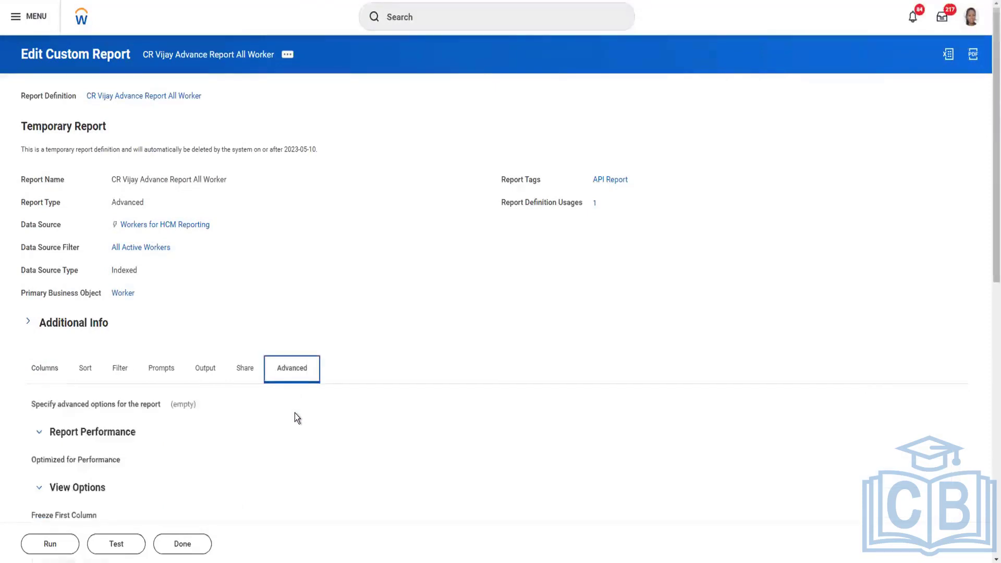
{"action": "scroll", "coordinate": [295, 413], "scroll_direction": "down", "scroll_amount": 4}
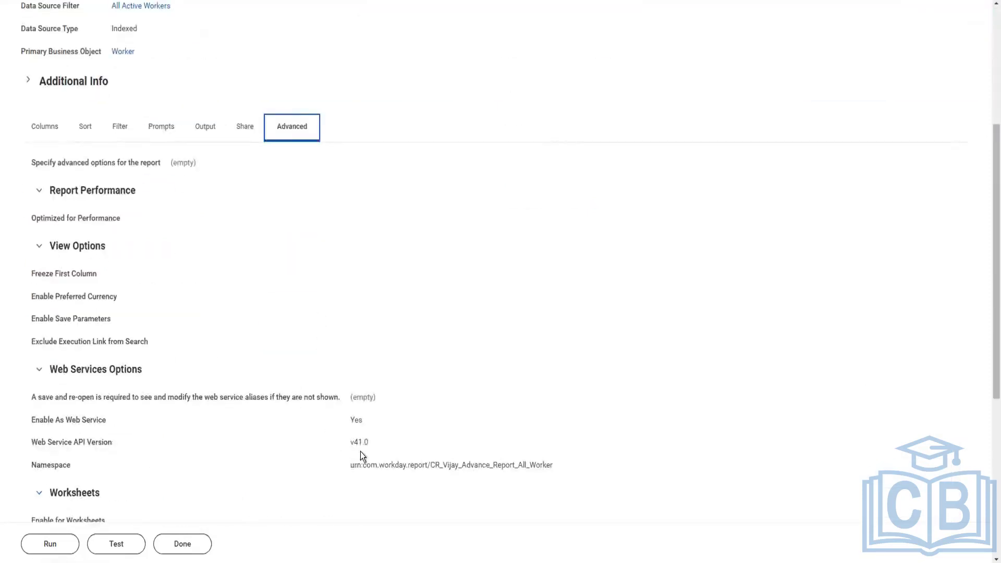
{"action": "scroll", "coordinate": [367, 356], "scroll_direction": "up", "scroll_amount": 4}
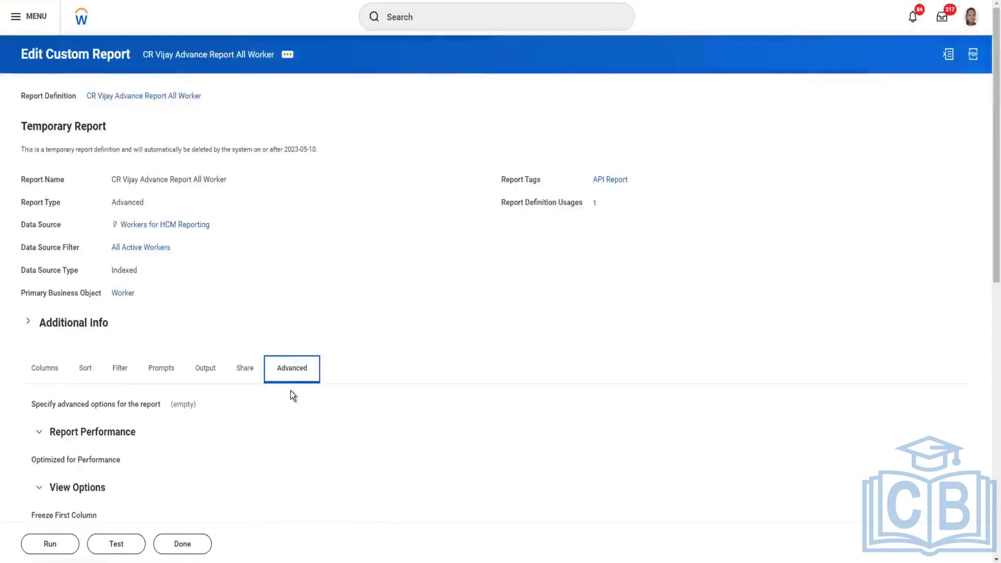
{"action": "left_click", "coordinate": [45, 368]}
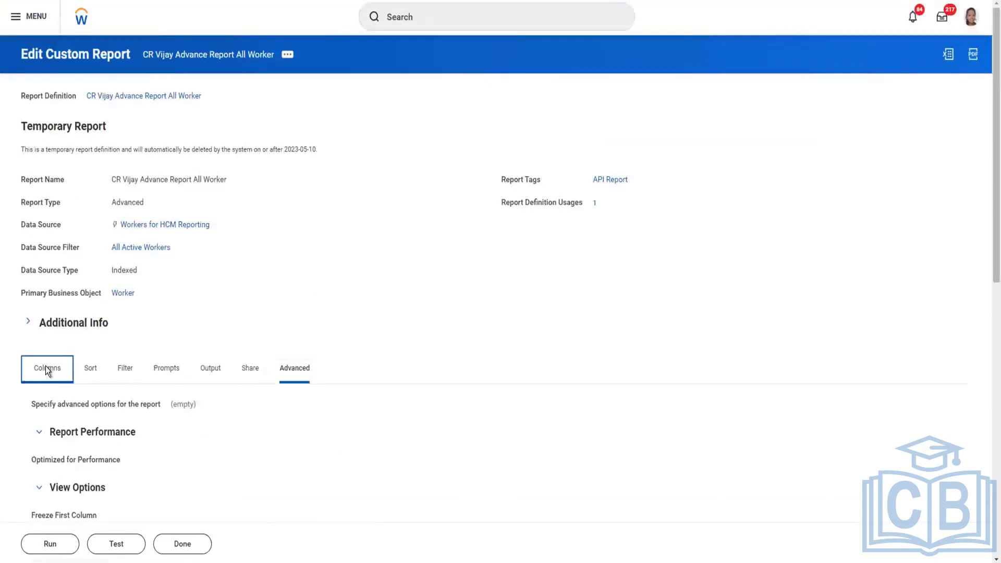
{"action": "scroll", "coordinate": [235, 356], "scroll_direction": "down", "scroll_amount": 1}
{"action": "scroll", "coordinate": [236, 358], "scroll_direction": "up", "scroll_amount": 1}
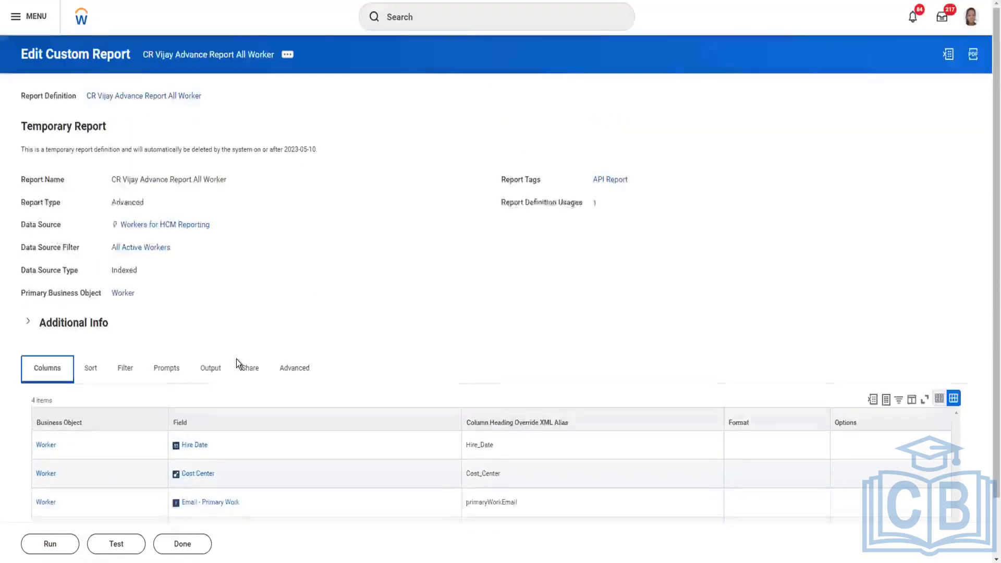
Step: Open the saved custom report for editing at its column list
{"action": "left_click", "coordinate": [287, 56]}
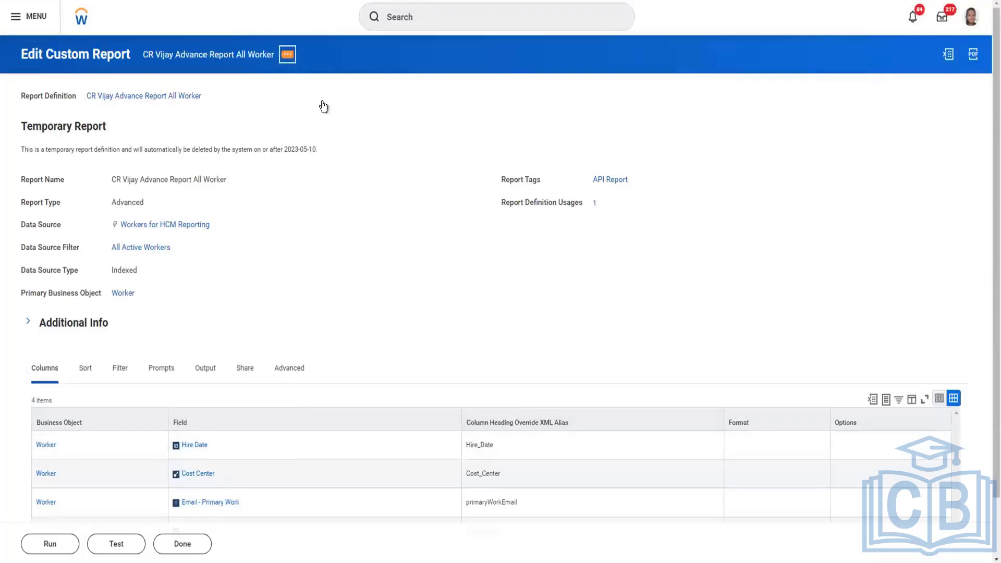
{"action": "mouse_move", "coordinate": [329, 97]}
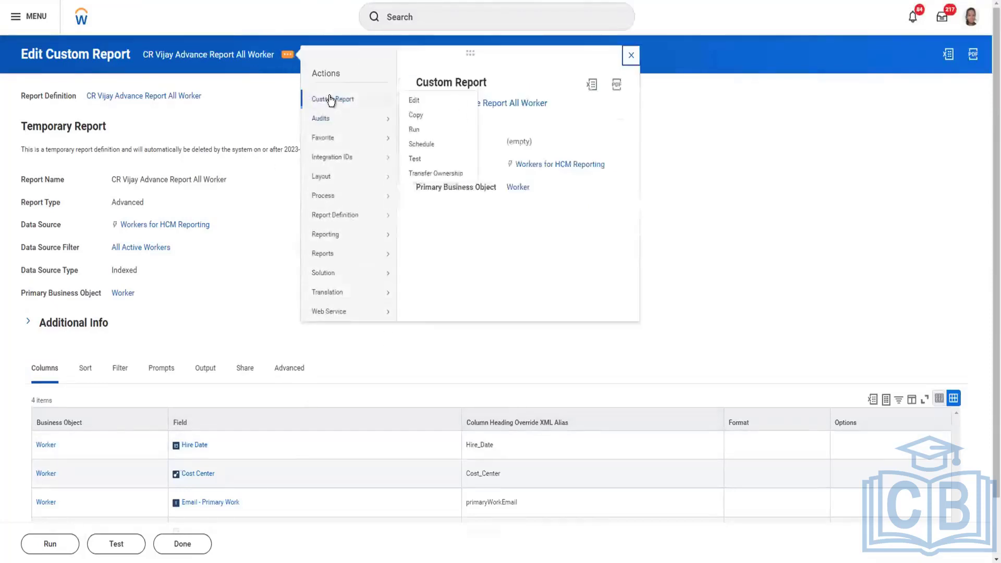
{"action": "left_click", "coordinate": [414, 102]}
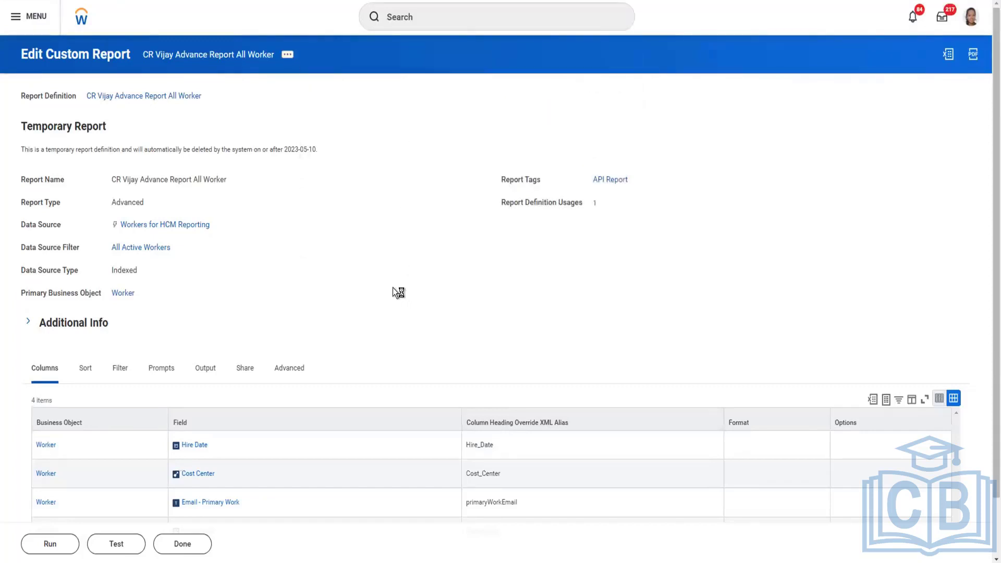
{"action": "scroll", "coordinate": [172, 335], "scroll_direction": "down", "scroll_amount": 3}
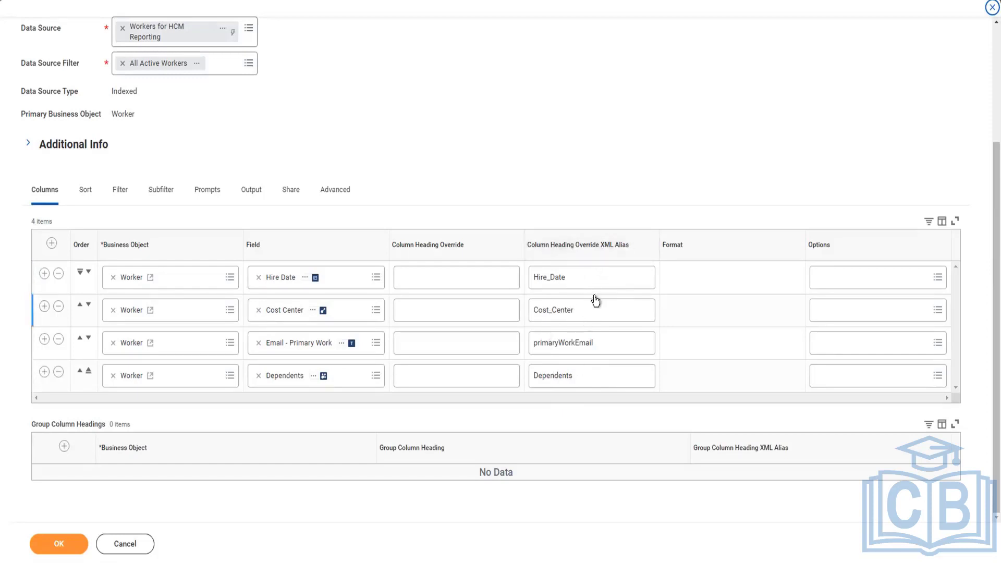
Step: Try to set the Hire Date column's XML alias to "Hire Date" with a space instead of the underscore
{"action": "left_click", "coordinate": [567, 279]}
{"action": "left_click", "coordinate": [566, 278]}
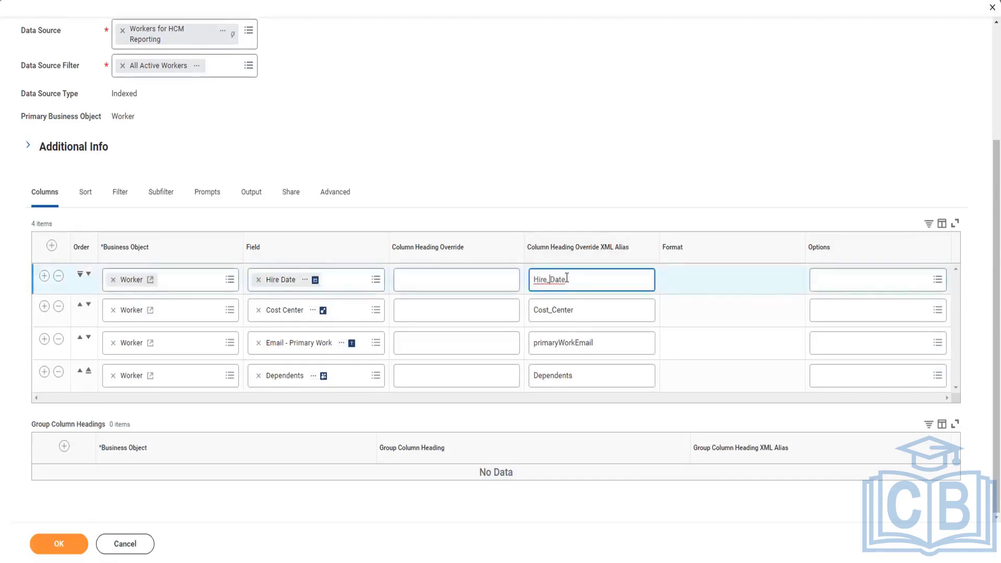
{"action": "key", "text": "BackSpace"}
{"action": "left_click", "coordinate": [671, 314]}
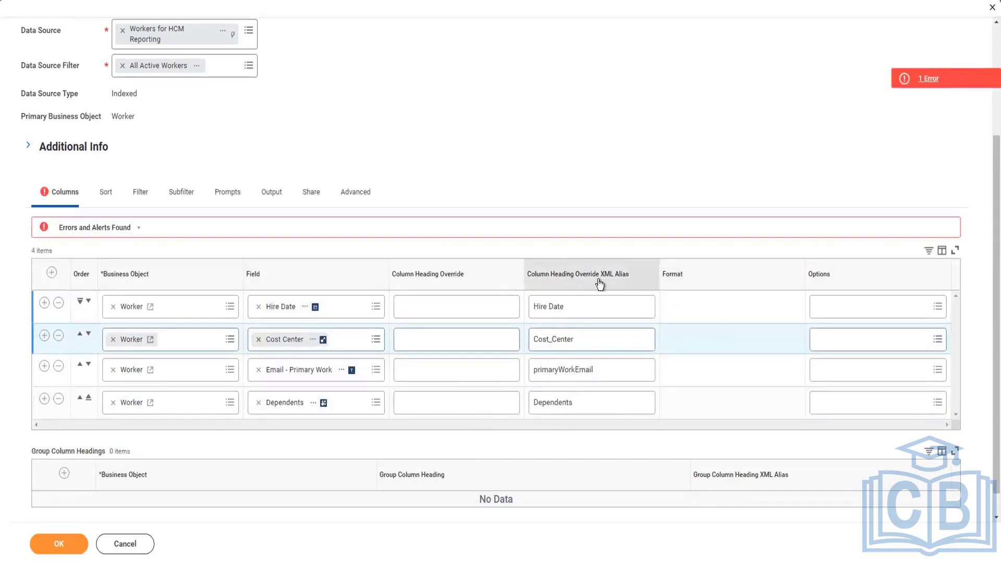
Step: Restore the underscore in the first column's XML alias so that it reads "Hire_Date"
{"action": "left_click", "coordinate": [549, 307]}
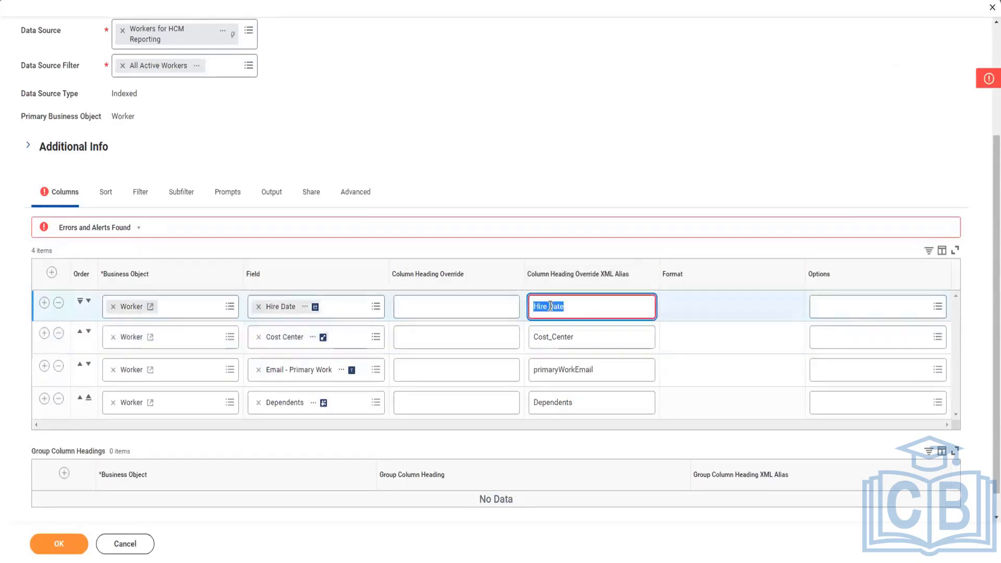
{"action": "left_click", "coordinate": [547, 307]}
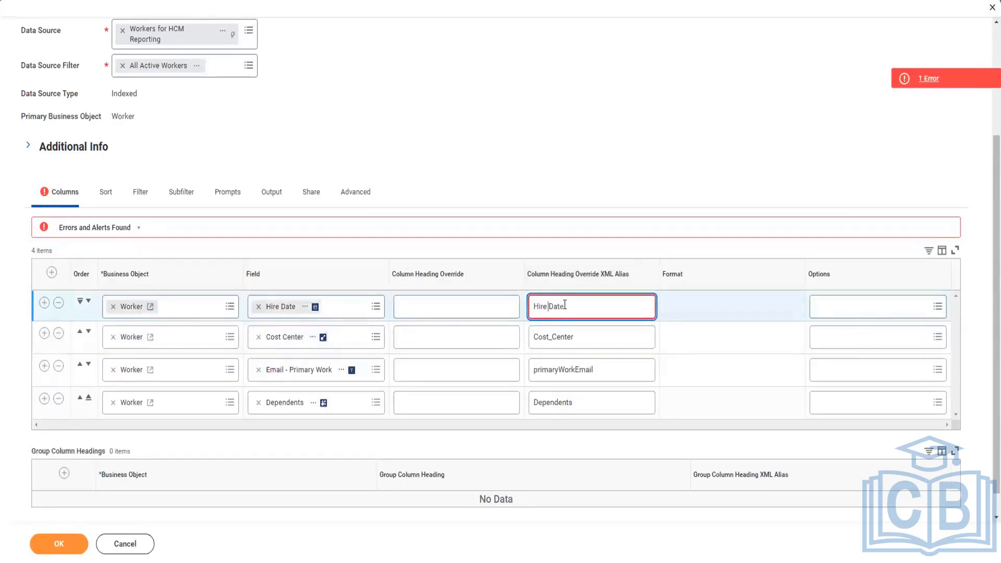
{"action": "key", "text": "BackSpace"}
{"action": "type", "text": "_"}
{"action": "left_click", "coordinate": [714, 307]}
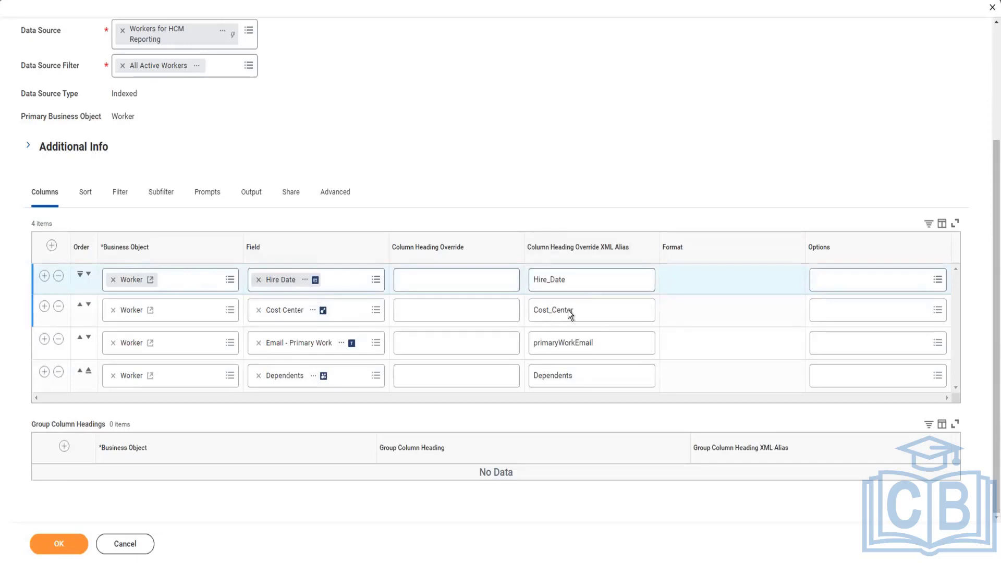
Step: Try placeholder text as the column heading override for Email - Primary Work, and clear it again
{"action": "left_click", "coordinate": [611, 341]}
{"action": "left_click", "coordinate": [611, 341]}
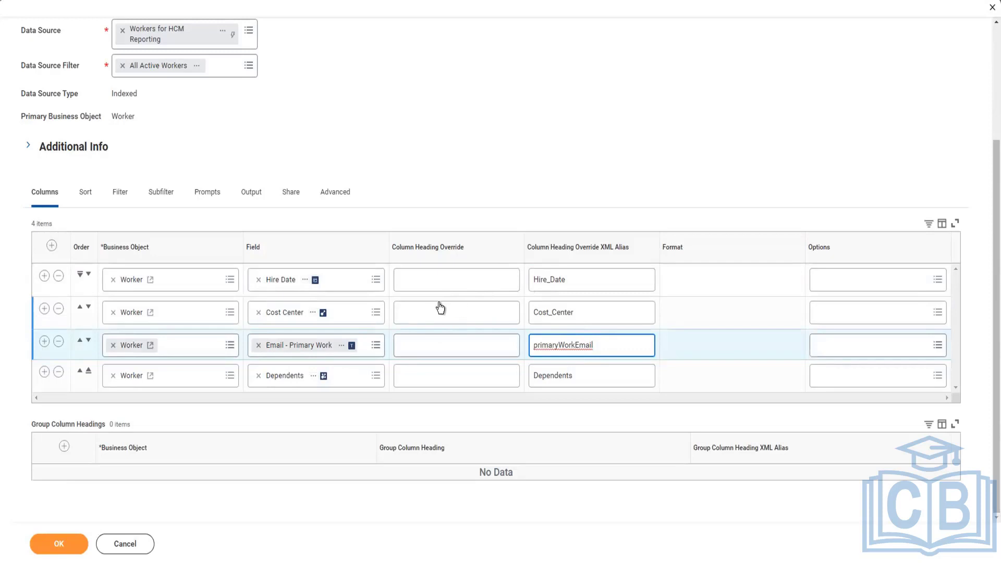
{"action": "left_click", "coordinate": [436, 341]}
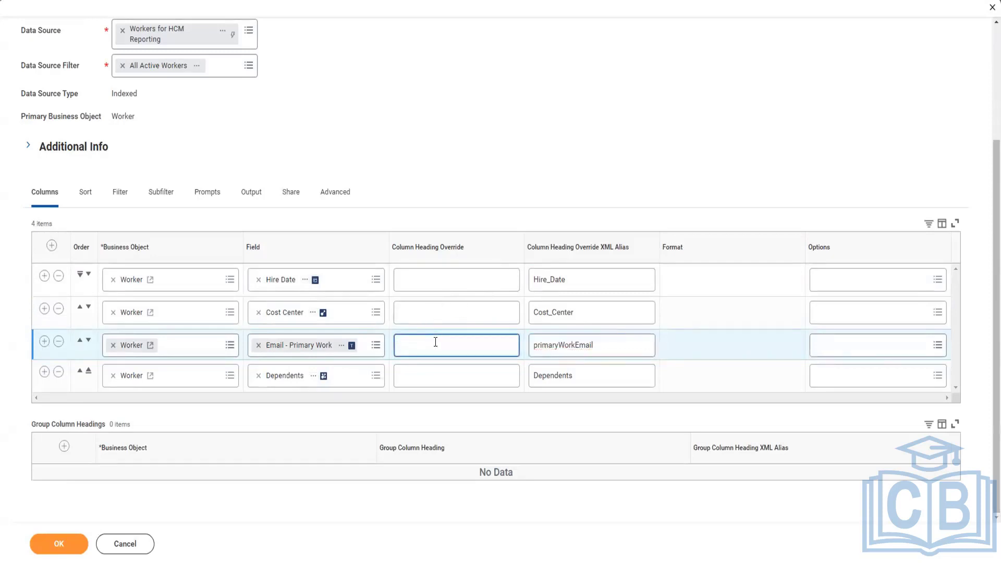
{"action": "type", "text": "ffffafafafaf"}
{"action": "key", "text": "BackSpace"}
{"action": "key", "text": "BackSpace"}
{"action": "key", "text": "BackSpace"}
{"action": "key", "text": "BackSpace"}
{"action": "key", "text": "BackSpace"}
{"action": "key", "text": "BackSpace"}
{"action": "key", "text": "BackSpace"}
{"action": "key", "text": "BackSpace"}
{"action": "key", "text": "BackSpace"}
{"action": "key", "text": "BackSpace"}
{"action": "key", "text": "BackSpace"}
{"action": "key", "text": "BackSpace"}
{"action": "left_click", "coordinate": [569, 343]}
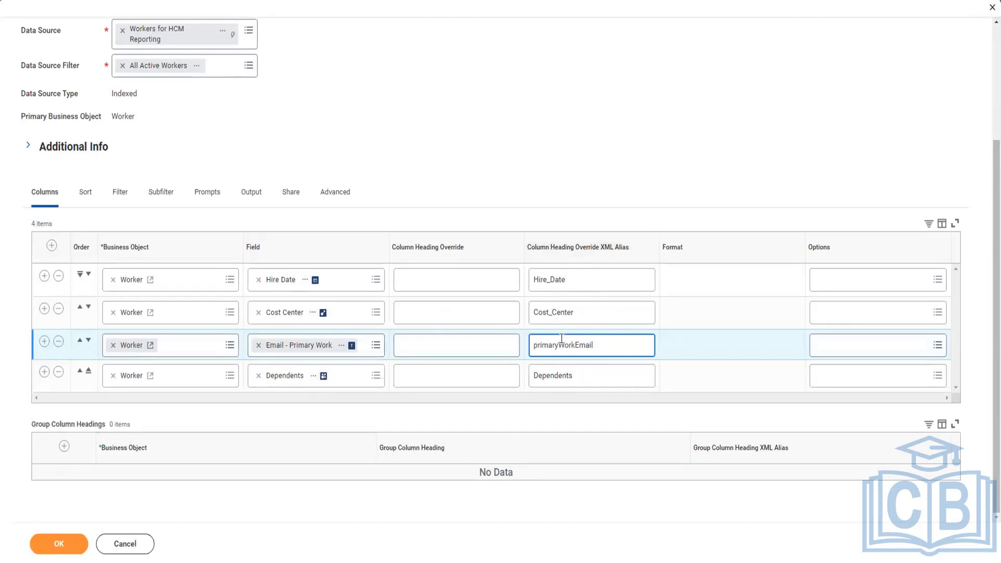
Step: Set the Cost Center column's XML alias to "Department" and save the report
{"action": "double_click", "coordinate": [583, 310]}
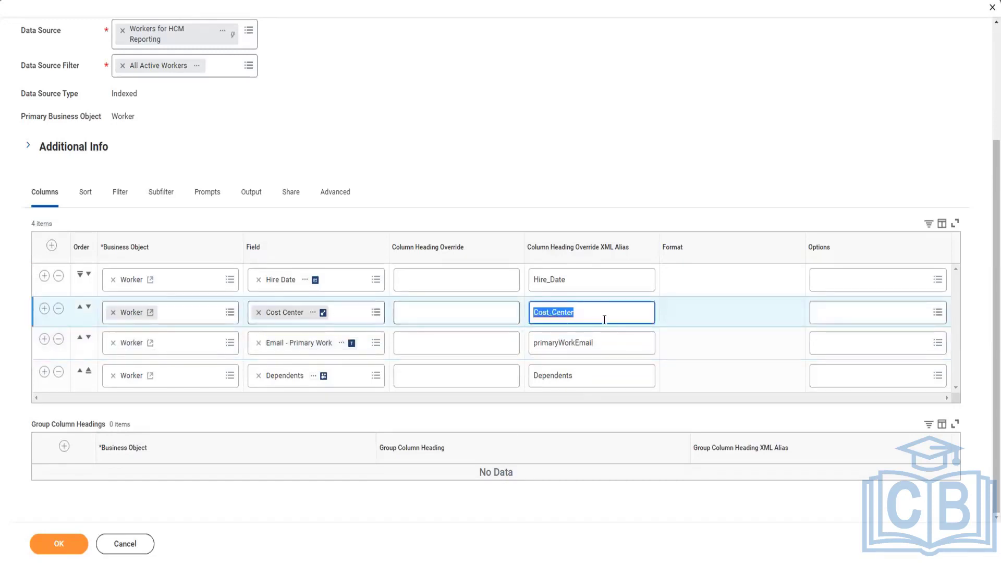
{"action": "left_click", "coordinate": [600, 314]}
{"action": "left_click_drag", "start_coordinate": [584, 312], "coordinate": [516, 311]}
{"action": "type", "text": "Depar"}
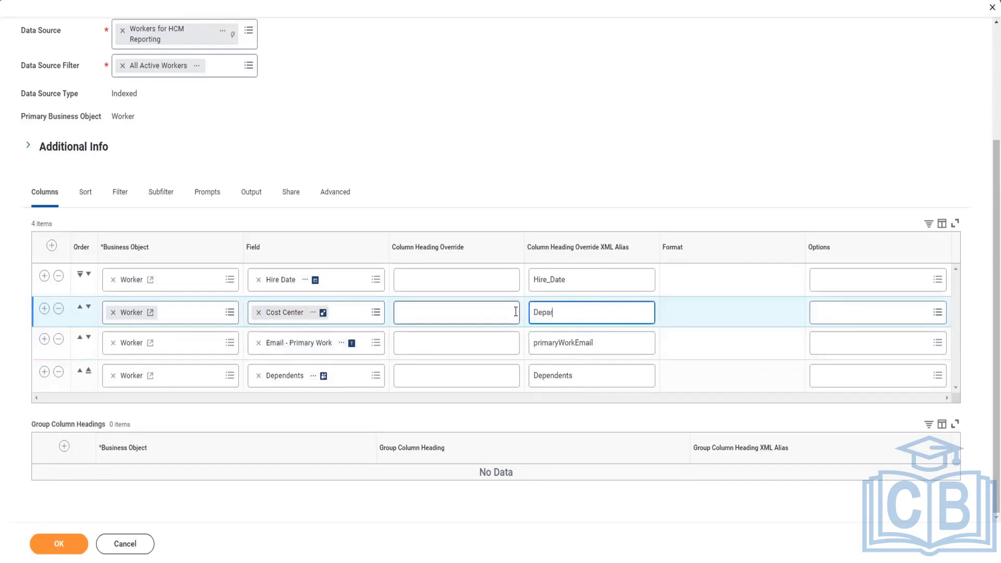
{"action": "type", "text": "tment"}
{"action": "left_click", "coordinate": [674, 314]}
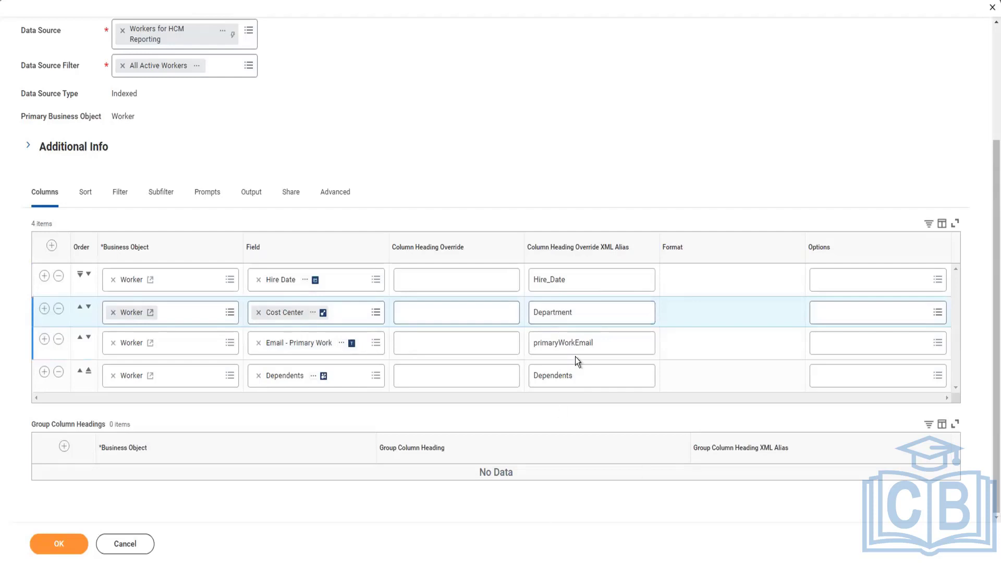
{"action": "left_click", "coordinate": [586, 312]}
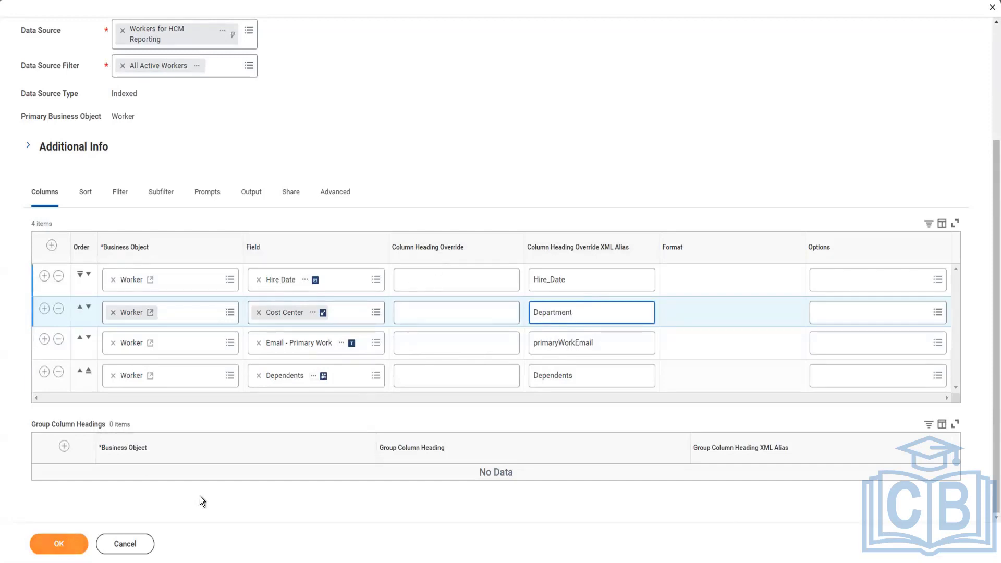
{"action": "left_click", "coordinate": [59, 547]}
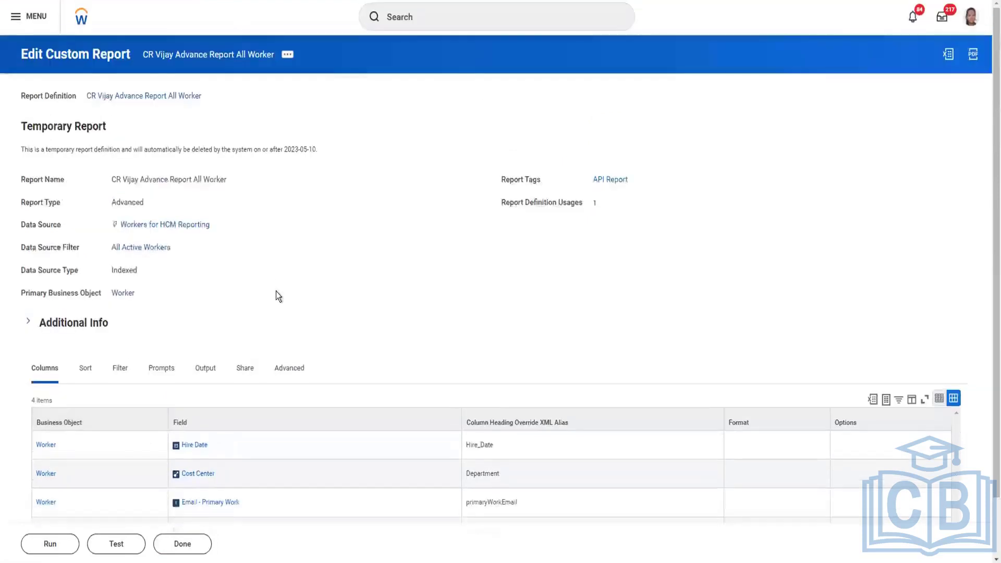
Step: Check the saved column aliases and open the report's web service URLs
{"action": "scroll", "coordinate": [279, 345], "scroll_direction": "down", "scroll_amount": 1}
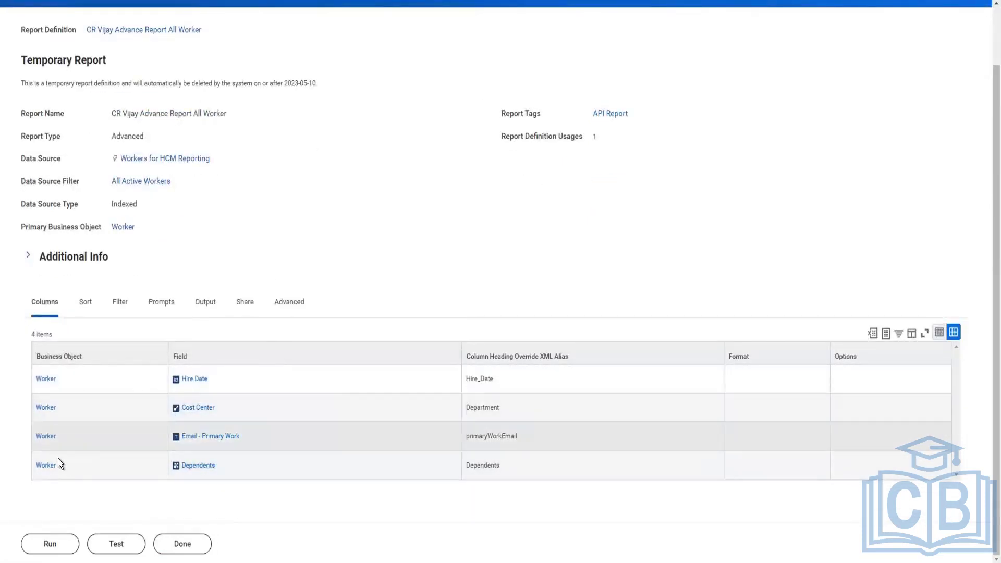
{"action": "scroll", "coordinate": [152, 365], "scroll_direction": "up", "scroll_amount": 1}
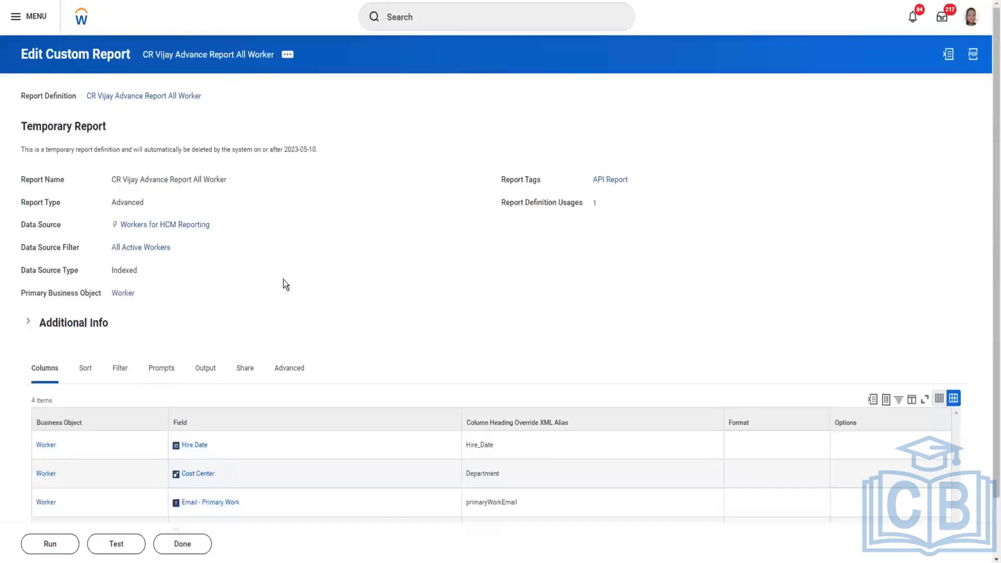
{"action": "left_click", "coordinate": [287, 56]}
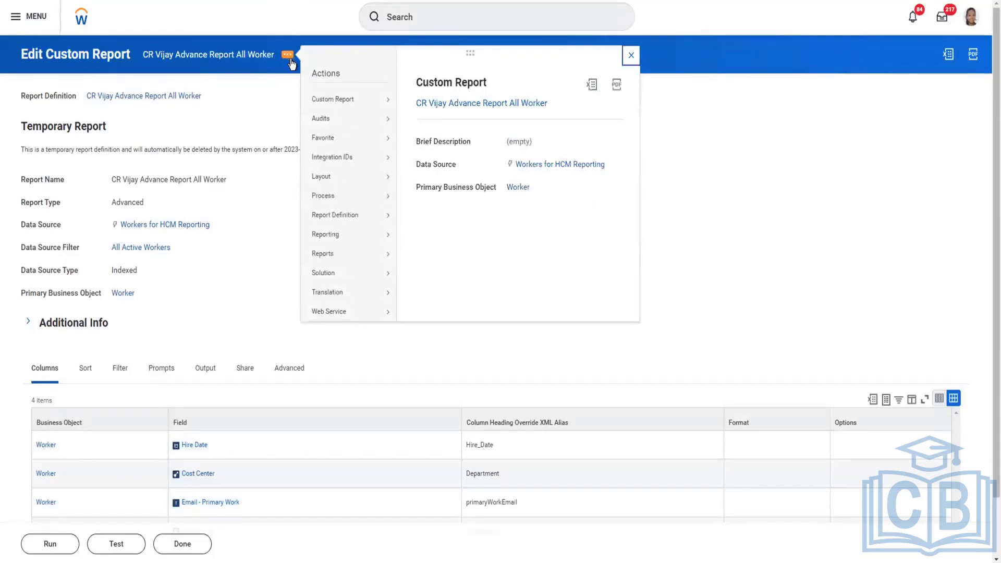
{"action": "mouse_move", "coordinate": [342, 101]}
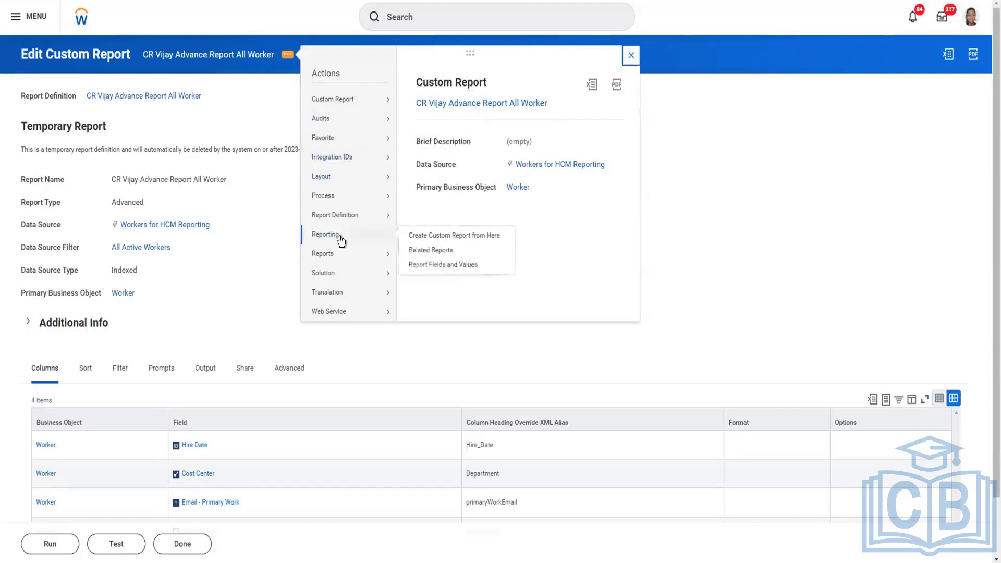
{"action": "mouse_move", "coordinate": [329, 314]}
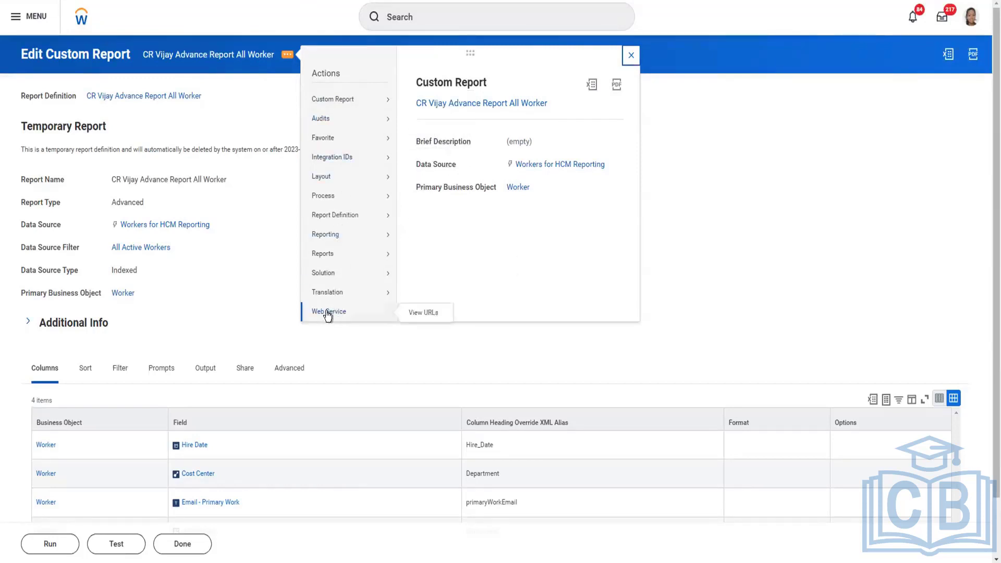
{"action": "left_click", "coordinate": [418, 315]}
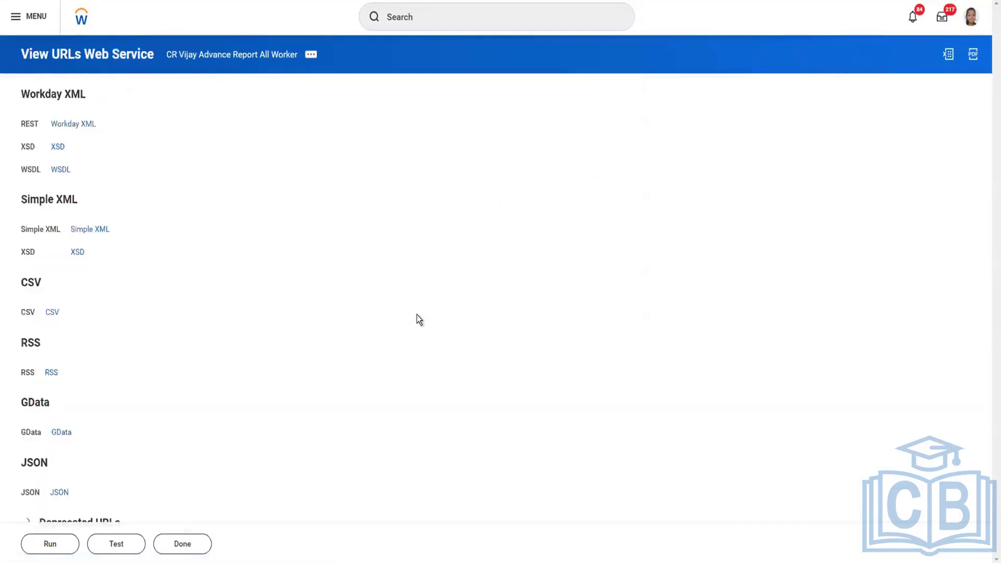
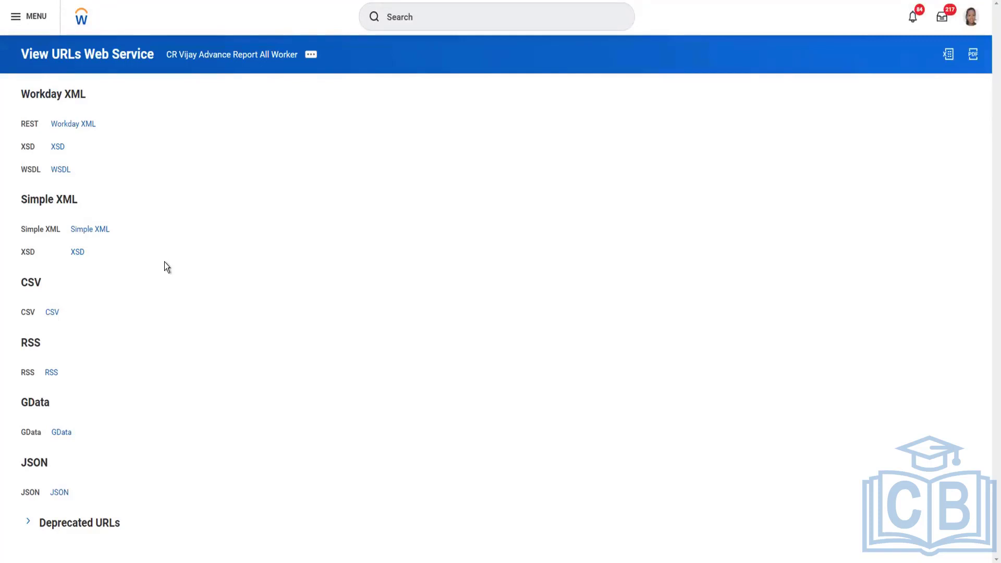
Step: Open the XSD schema listed under Simple XML for the report
{"action": "left_click", "coordinate": [80, 253]}
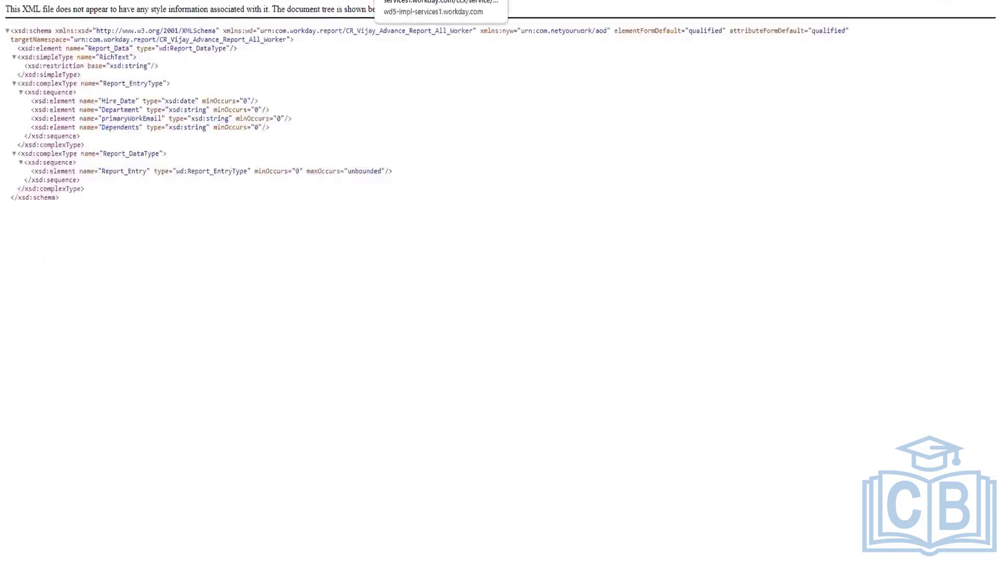
{"action": "right_click", "coordinate": [368, 73]}
{"action": "left_click", "coordinate": [259, 262]}
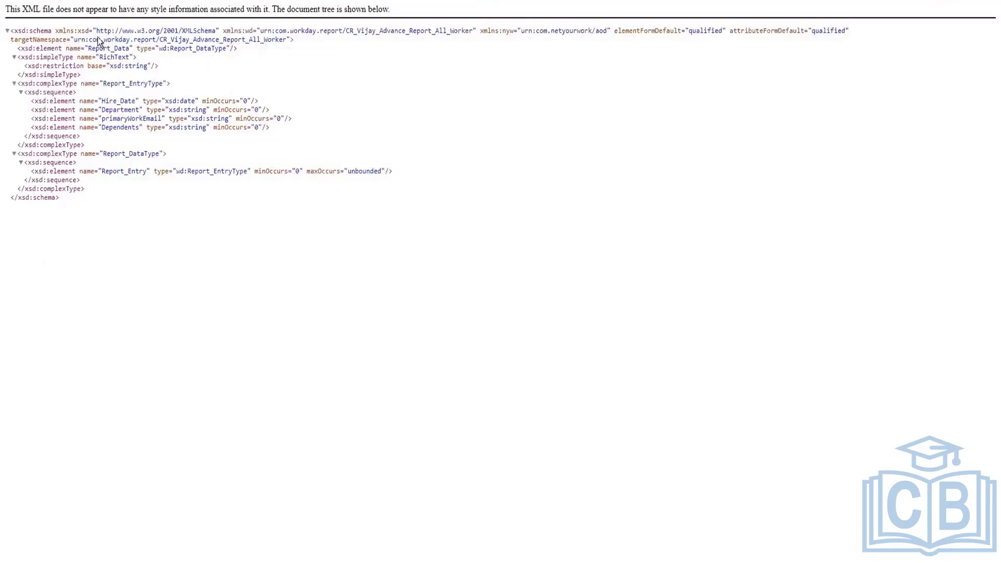
Step: Collapse the schema's root element and select the whole schema text
{"action": "left_click", "coordinate": [7, 31]}
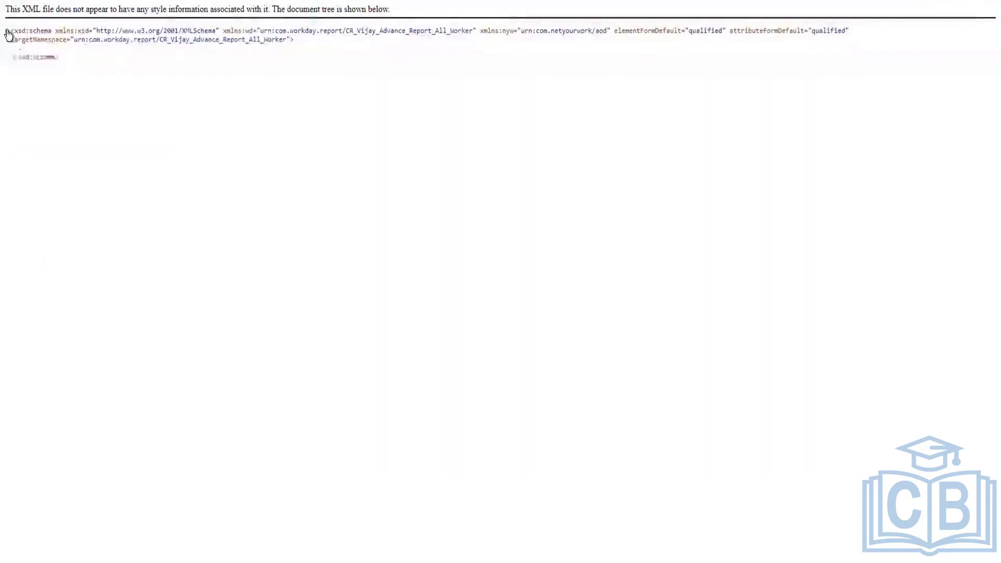
{"action": "left_click", "coordinate": [7, 31]}
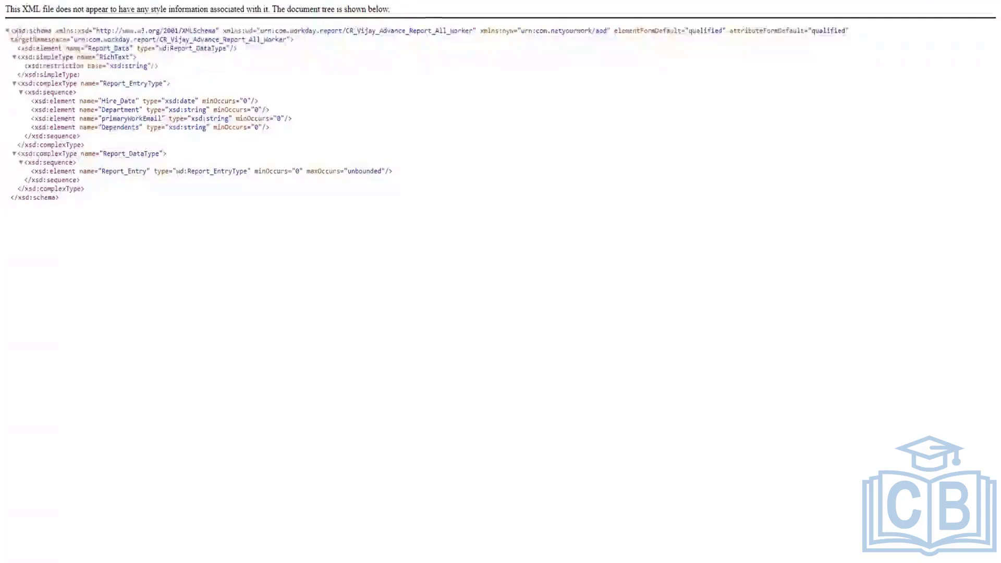
{"action": "left_click", "coordinate": [7, 32]}
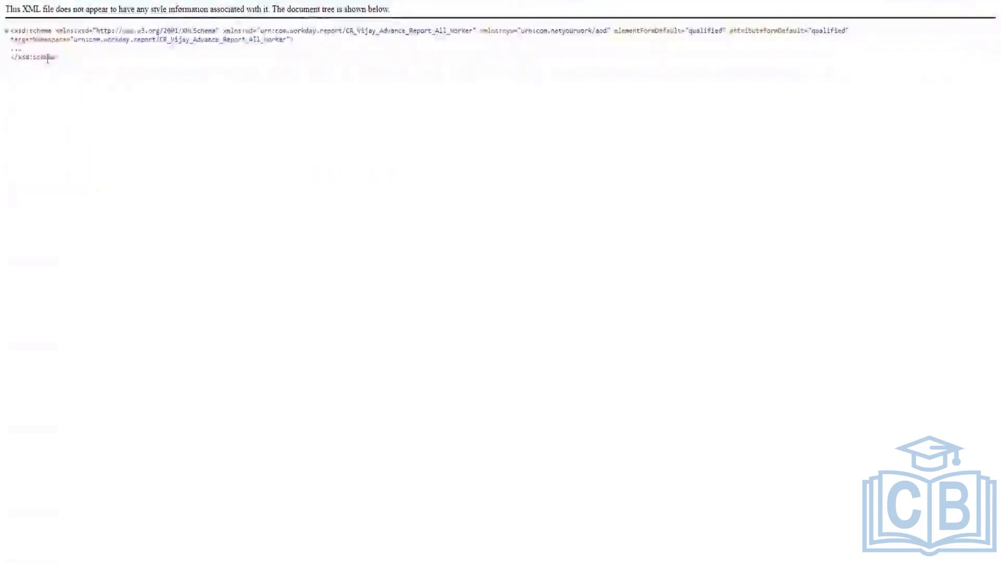
{"action": "left_click_drag", "start_coordinate": [59, 58], "coordinate": [6, 30]}
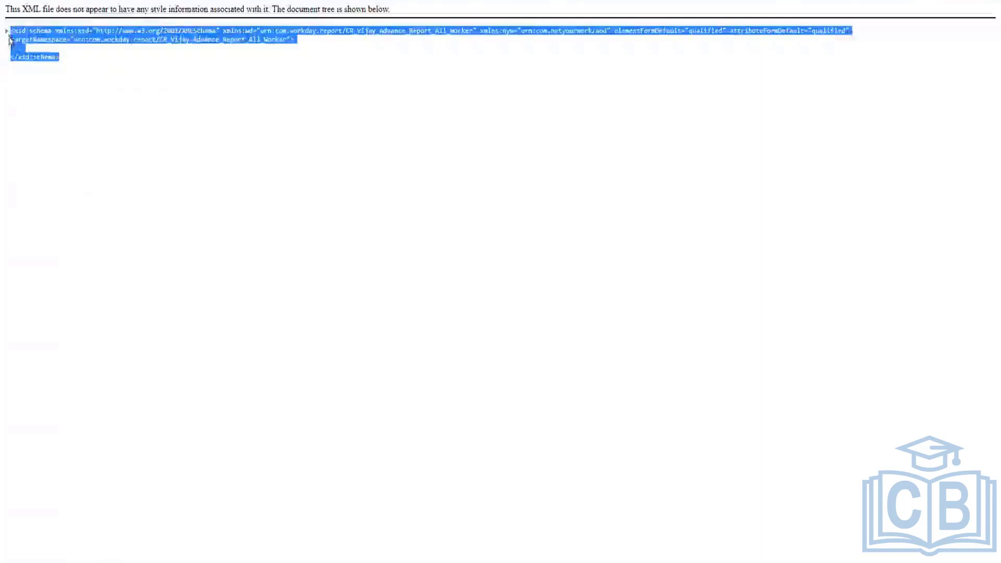
Step: Expand the schema's root element and examine its xsd and wd namespace declarations
{"action": "left_click", "coordinate": [77, 60]}
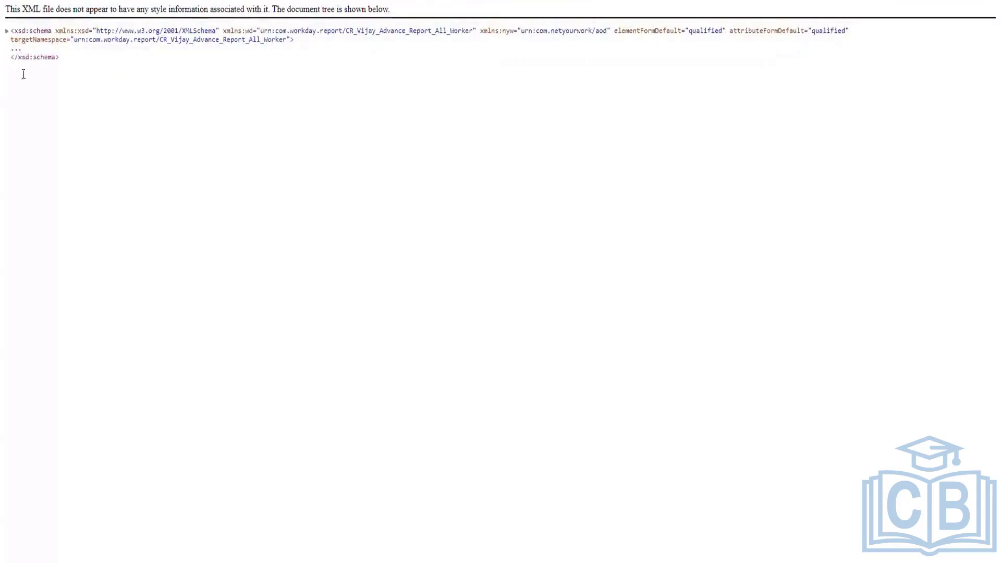
{"action": "left_click", "coordinate": [7, 32]}
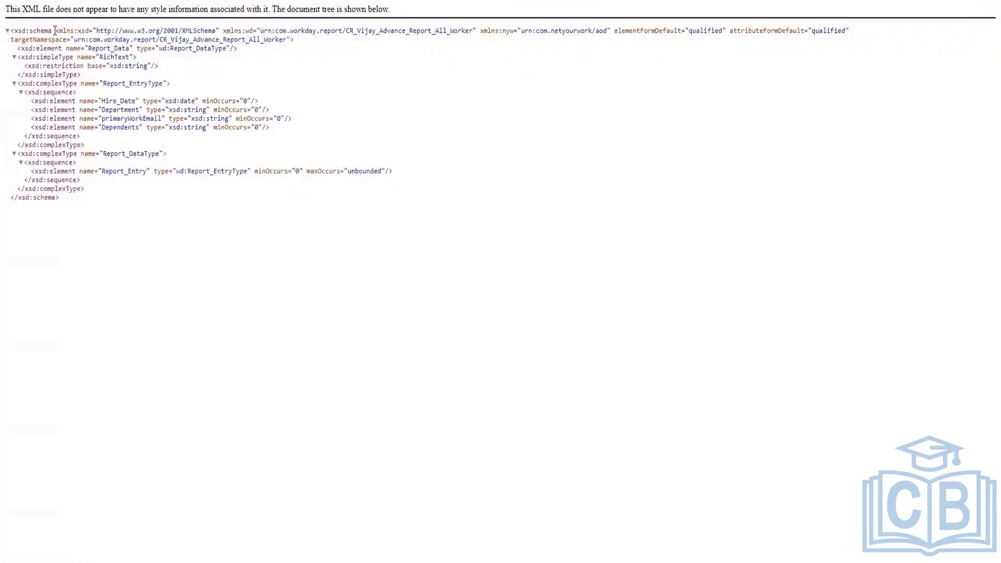
{"action": "left_click_drag", "start_coordinate": [56, 30], "coordinate": [73, 30]}
{"action": "left_click", "coordinate": [80, 31]}
{"action": "double_click", "coordinate": [86, 30]}
{"action": "left_click_drag", "start_coordinate": [78, 30], "coordinate": [224, 29]}
{"action": "left_click", "coordinate": [224, 29]}
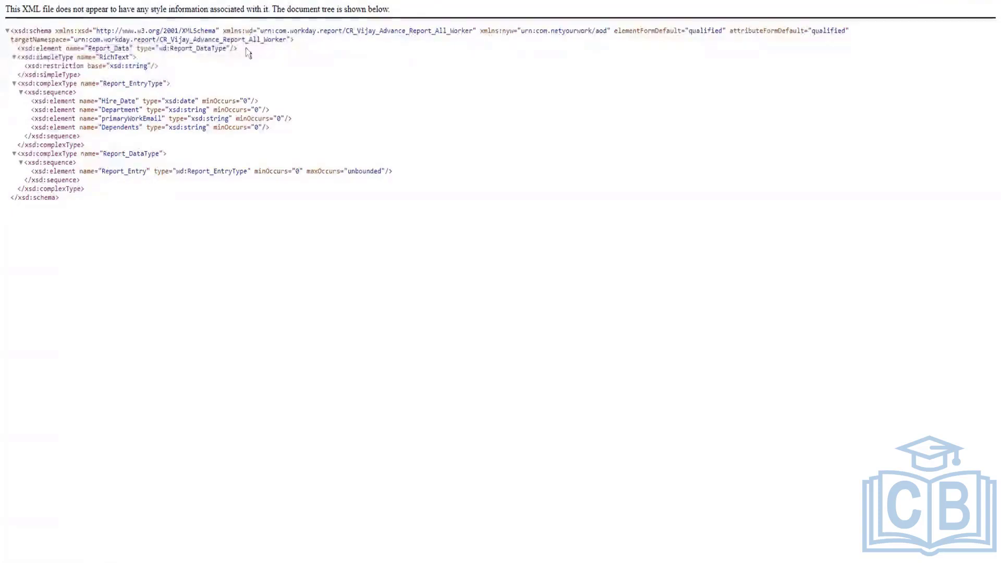
{"action": "left_click_drag", "start_coordinate": [259, 32], "coordinate": [471, 32]}
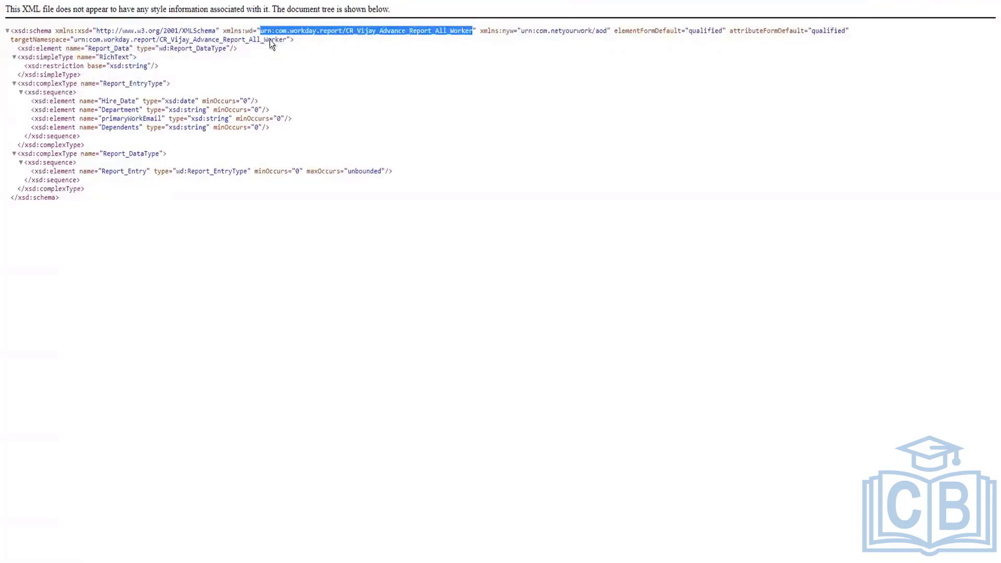
{"action": "left_click", "coordinate": [314, 51]}
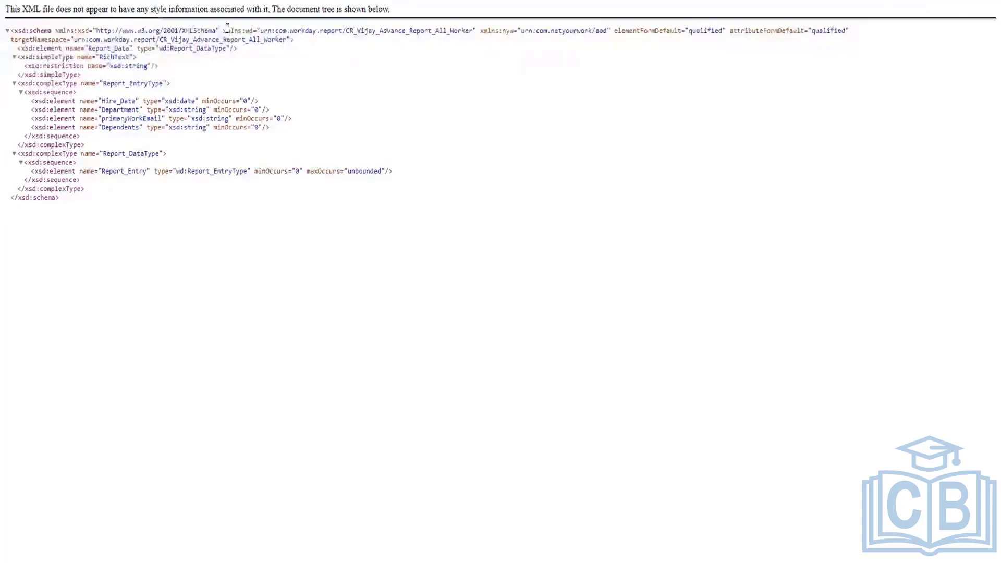
Step: Examine the wd prefix and its report URN, and the xsd prefix used on the element, restriction and complexType tags
{"action": "left_click_drag", "start_coordinate": [224, 30], "coordinate": [239, 28]}
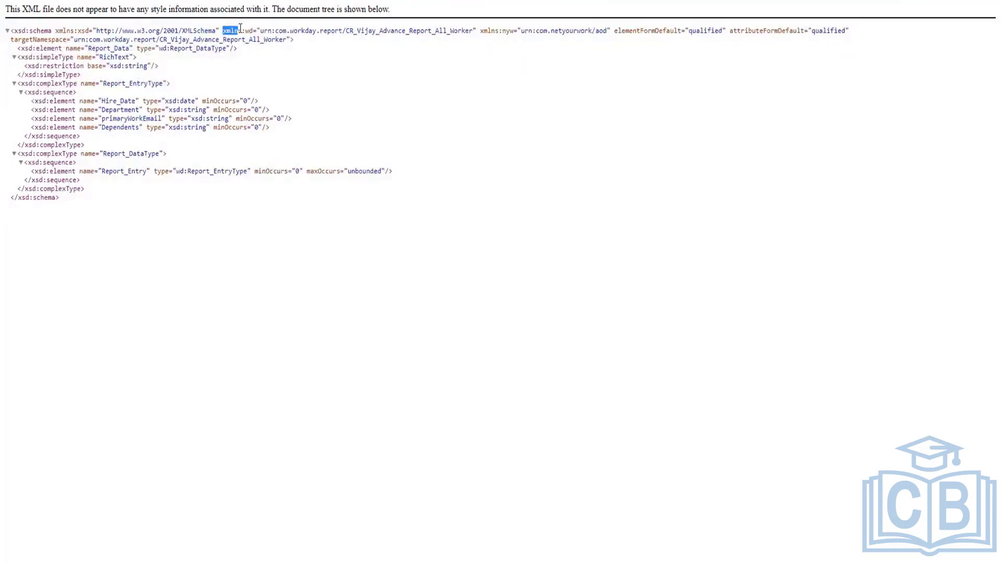
{"action": "left_click", "coordinate": [256, 58]}
{"action": "double_click", "coordinate": [248, 31]}
{"action": "left_click_drag", "start_coordinate": [260, 31], "coordinate": [474, 31]}
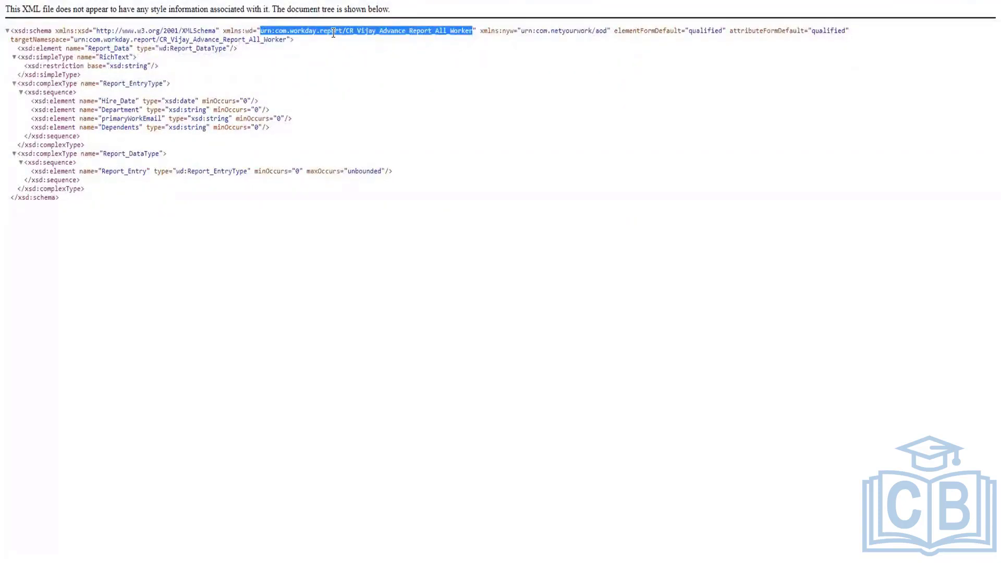
{"action": "left_click", "coordinate": [270, 42]}
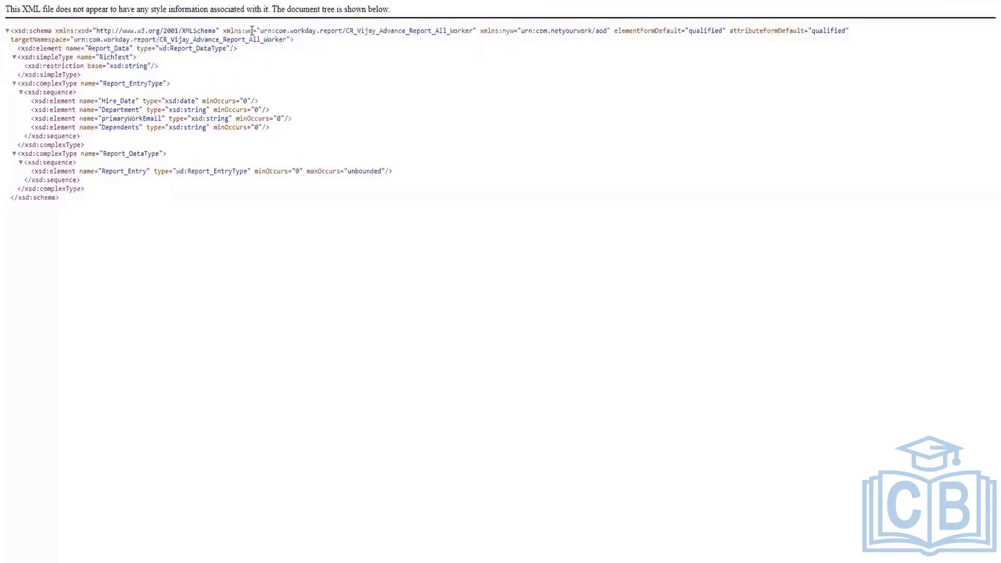
{"action": "left_click_drag", "start_coordinate": [253, 30], "coordinate": [246, 30]}
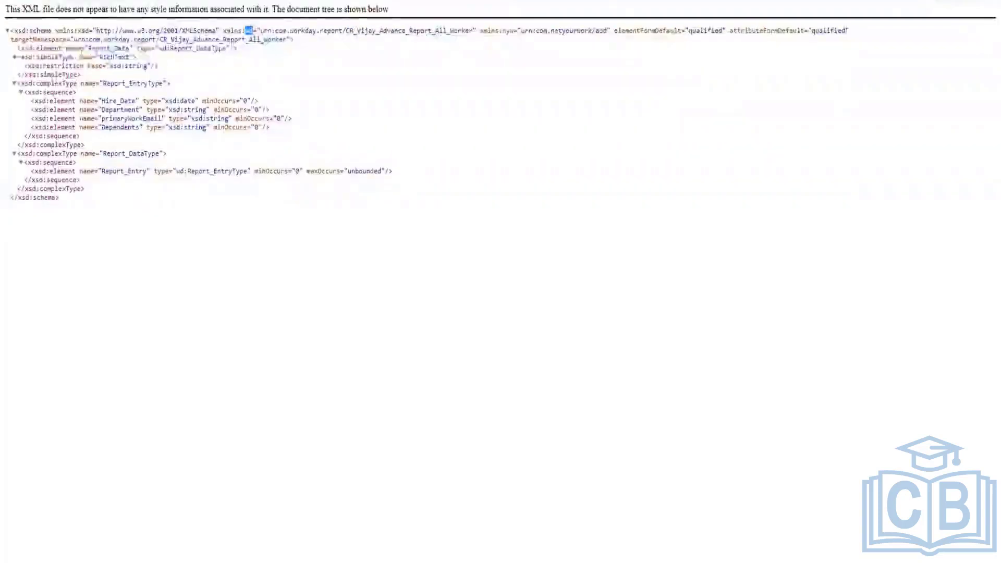
{"action": "double_click", "coordinate": [26, 48]}
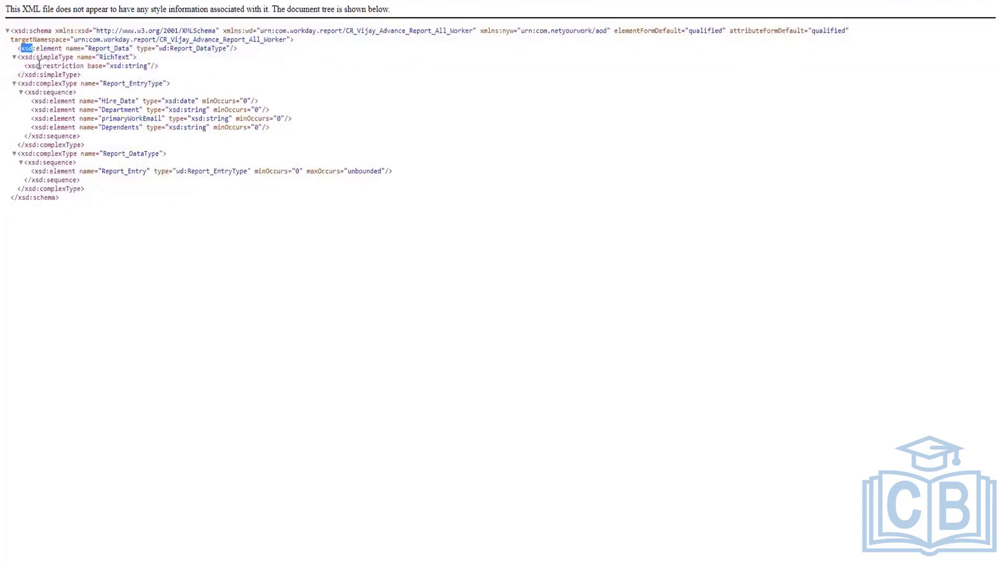
{"action": "double_click", "coordinate": [32, 66]}
{"action": "left_click", "coordinate": [57, 64]}
{"action": "left_click_drag", "start_coordinate": [69, 66], "coordinate": [51, 66]}
{"action": "left_click_drag", "start_coordinate": [76, 83], "coordinate": [35, 82]}
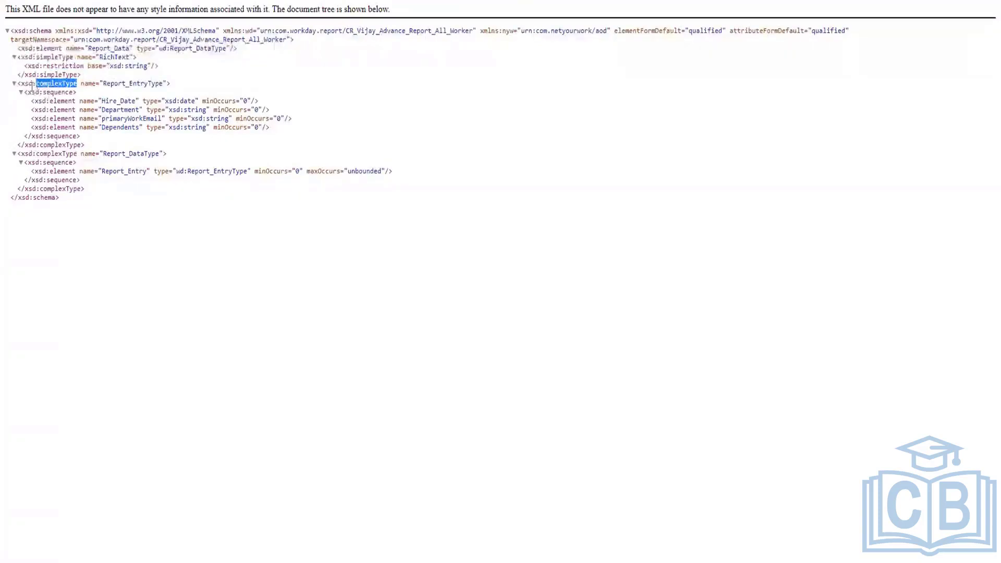
{"action": "left_click", "coordinate": [65, 84]}
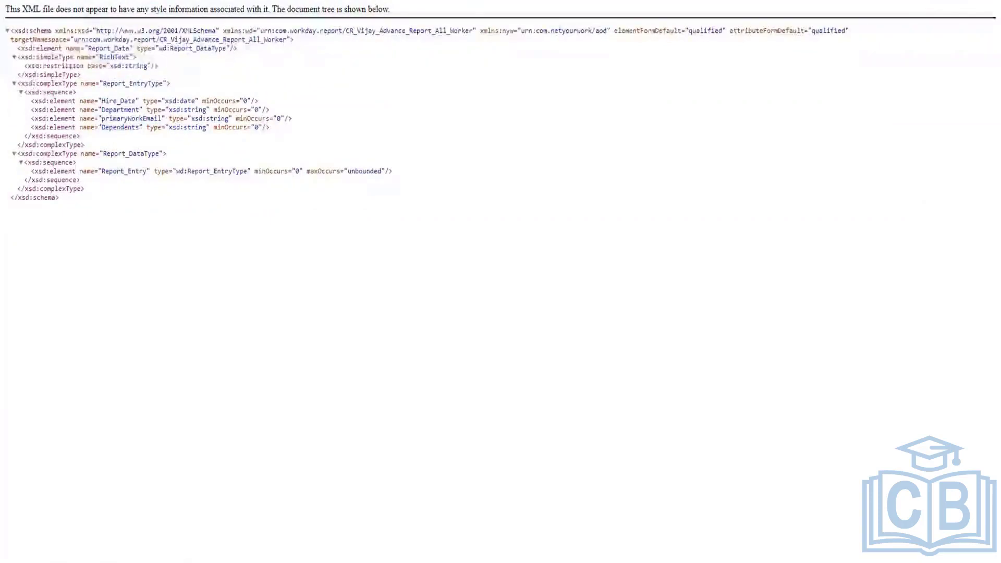
Step: Review the namespace URIs and prefixes declared for xsd, wd and nyw in the root element
{"action": "left_click_drag", "start_coordinate": [93, 30], "coordinate": [215, 31]}
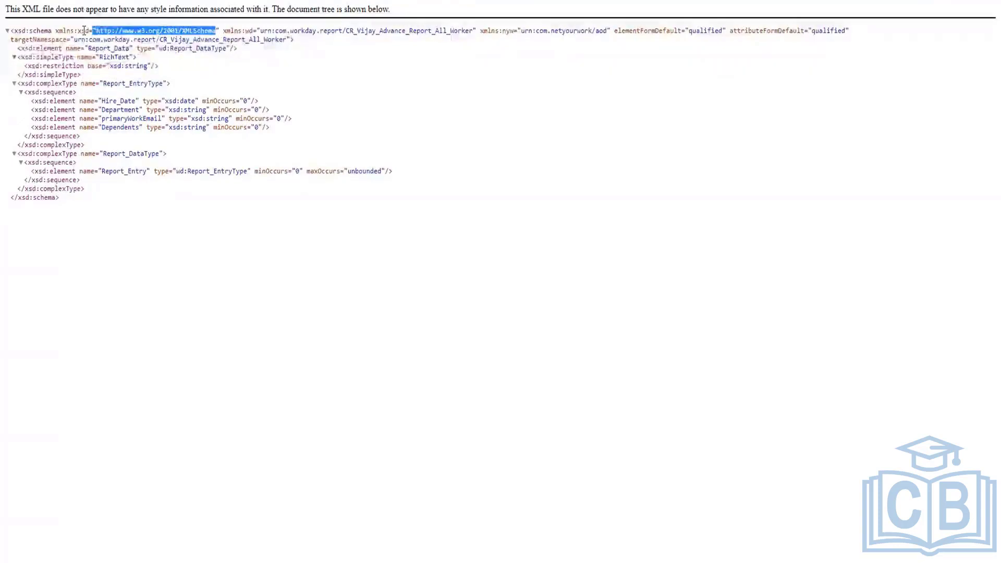
{"action": "left_click_drag", "start_coordinate": [55, 30], "coordinate": [86, 30]}
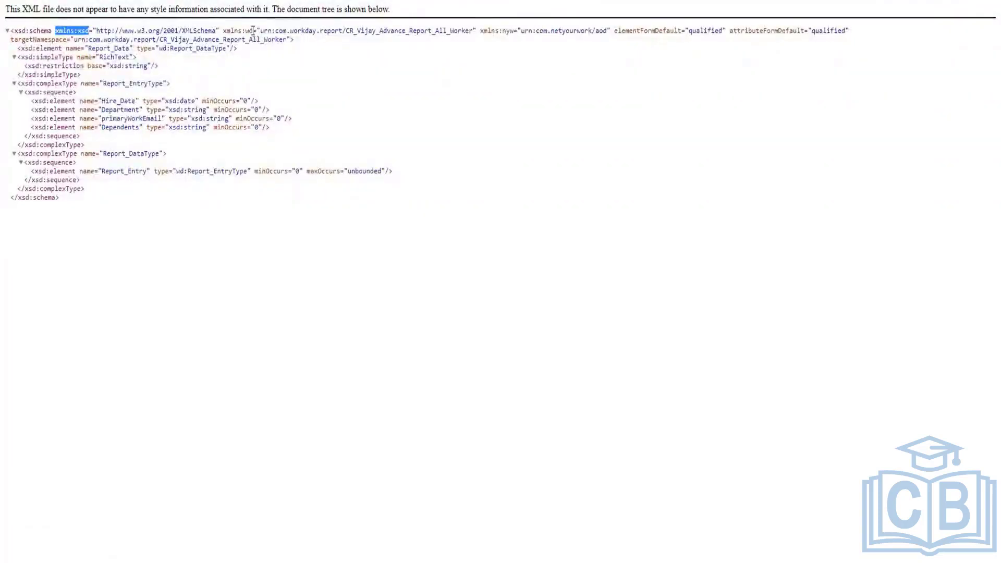
{"action": "left_click_drag", "start_coordinate": [253, 31], "coordinate": [244, 31]}
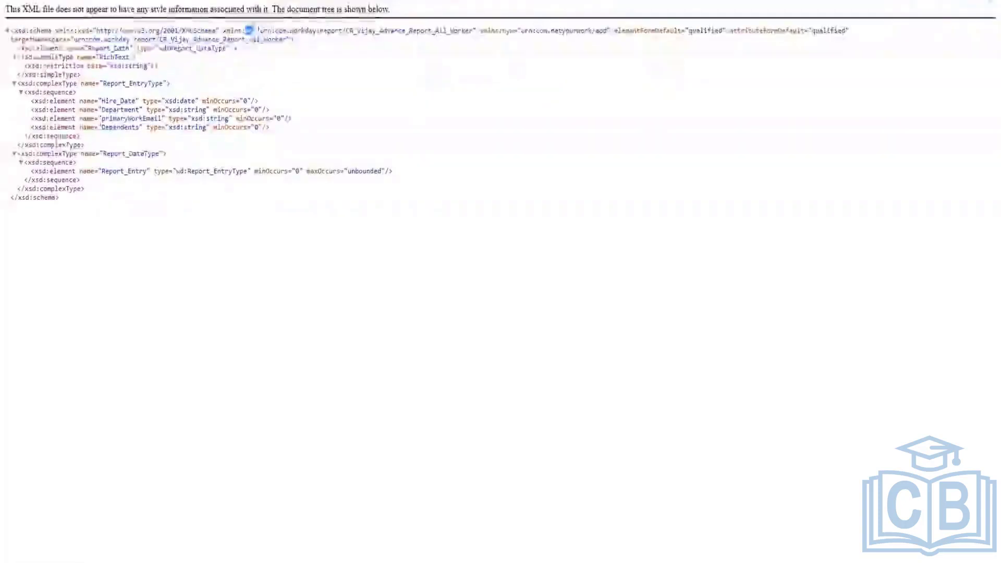
{"action": "double_click", "coordinate": [249, 31]}
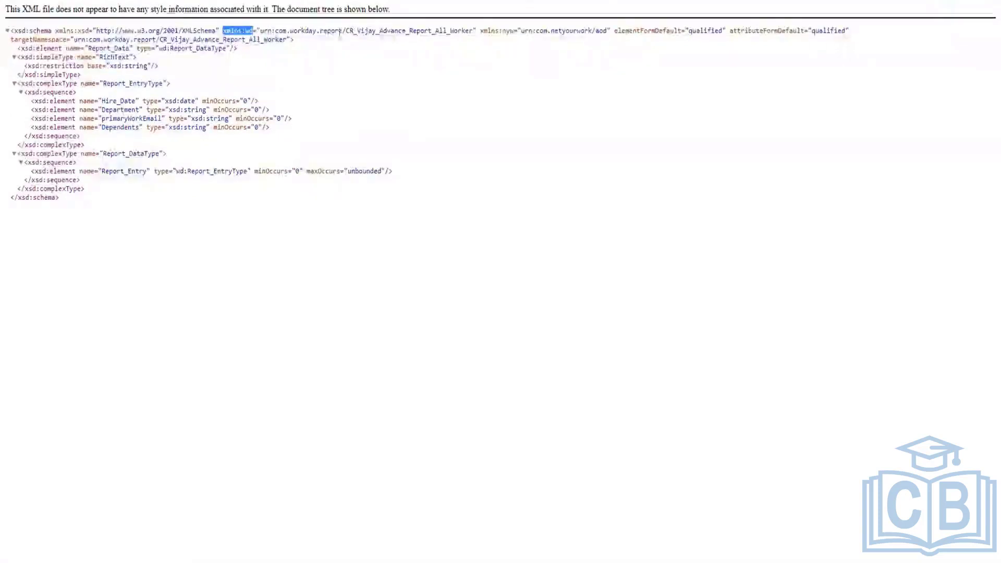
{"action": "left_click", "coordinate": [497, 51]}
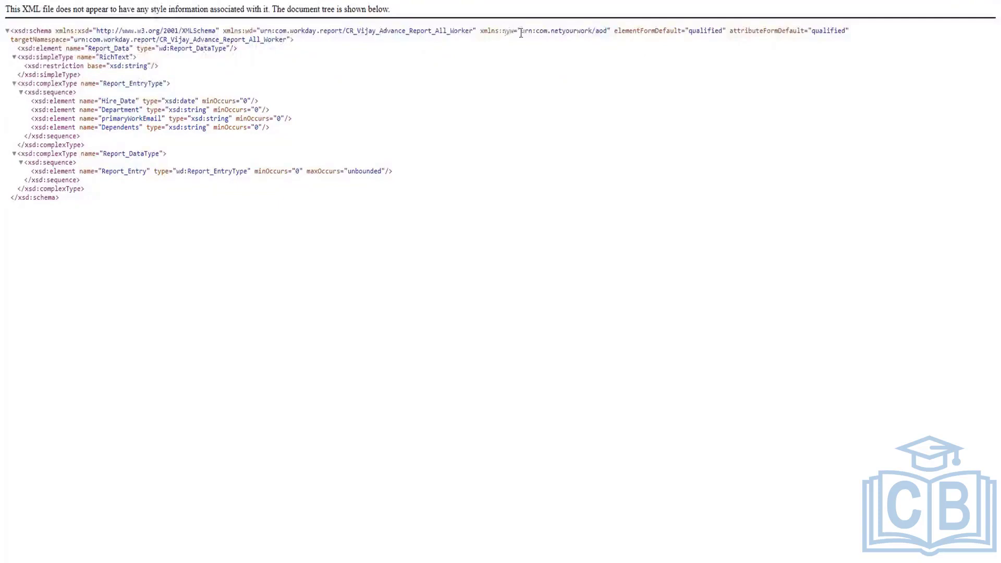
{"action": "left_click_drag", "start_coordinate": [502, 33], "coordinate": [604, 32]}
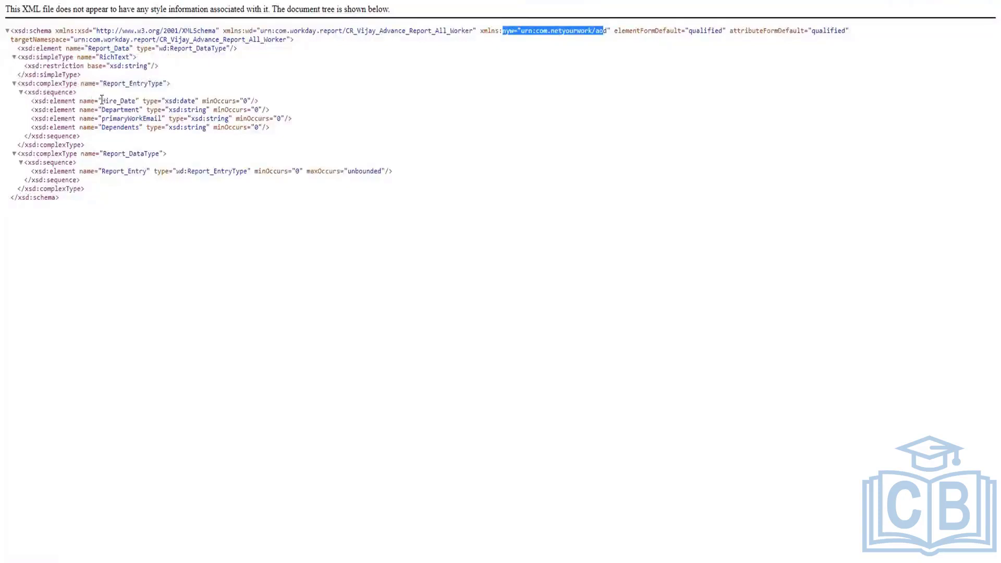
Step: Check the names and data types of the Hire_Date, Department, primaryWorkEmail and Dependents elements in Report_EntryType
{"action": "left_click_drag", "start_coordinate": [99, 101], "coordinate": [128, 101]}
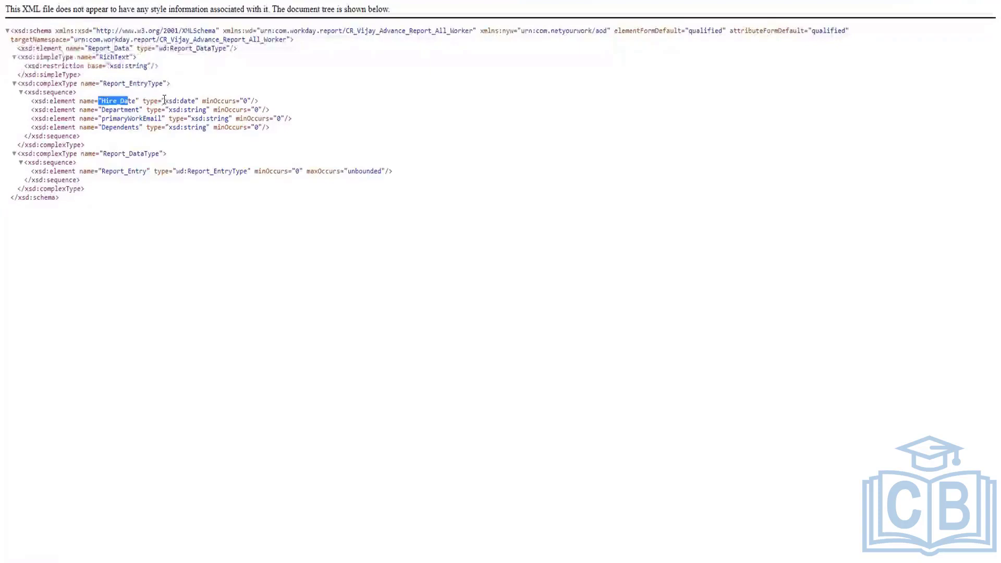
{"action": "double_click", "coordinate": [183, 101]}
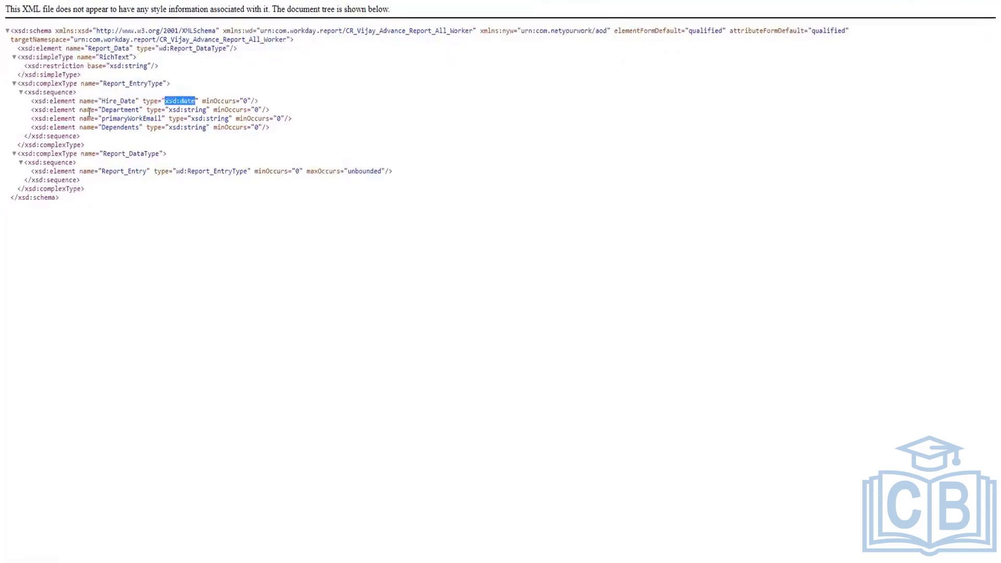
{"action": "double_click", "coordinate": [119, 110]}
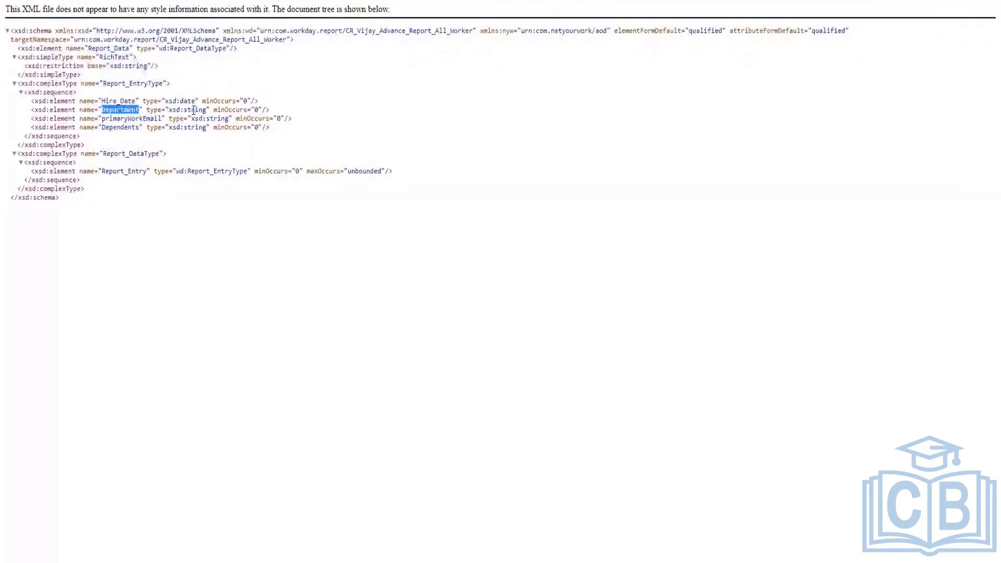
{"action": "double_click", "coordinate": [192, 110]}
{"action": "double_click", "coordinate": [123, 118]}
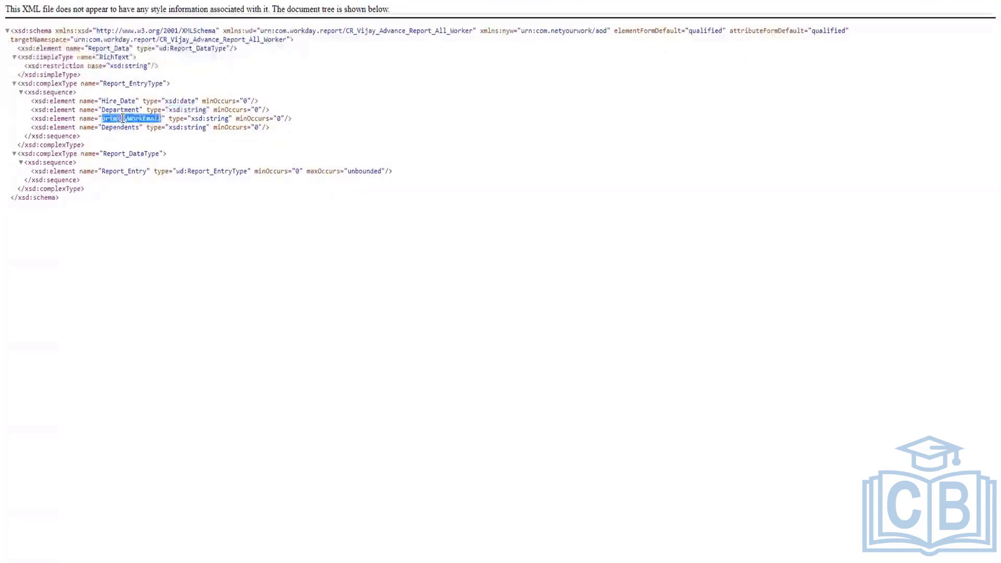
{"action": "double_click", "coordinate": [213, 118]}
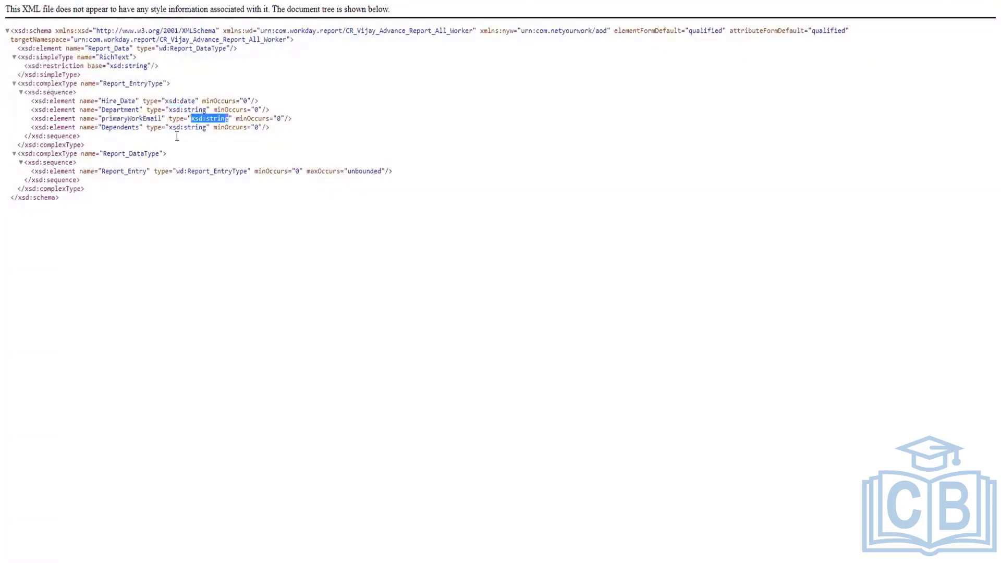
{"action": "double_click", "coordinate": [118, 127]}
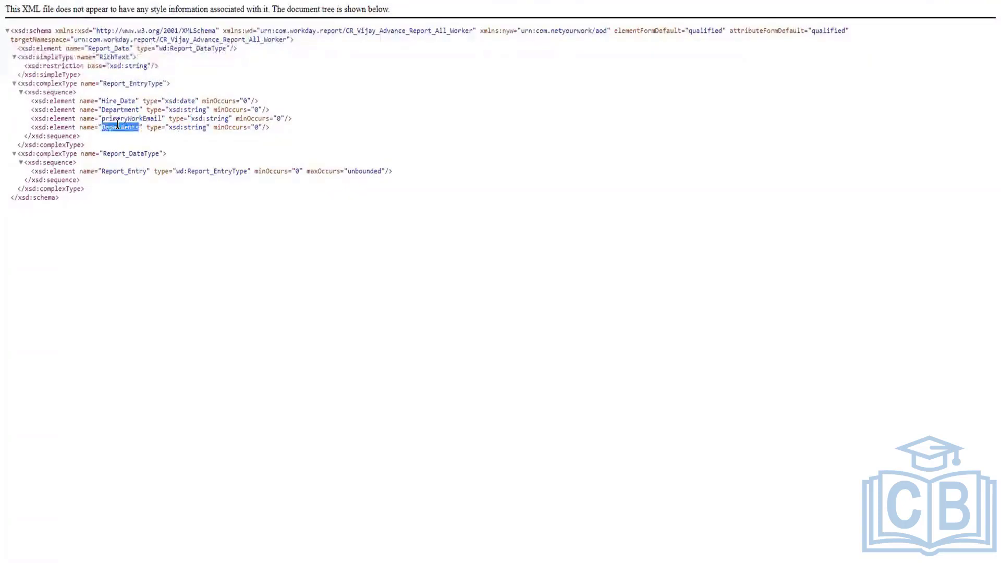
{"action": "left_click", "coordinate": [191, 127]}
{"action": "double_click", "coordinate": [191, 128]}
{"action": "double_click", "coordinate": [118, 101]}
Step: Close the page showing the report's XSD schema
{"action": "left_click", "coordinate": [255, 79]}
{"action": "right_click", "coordinate": [254, 78]}
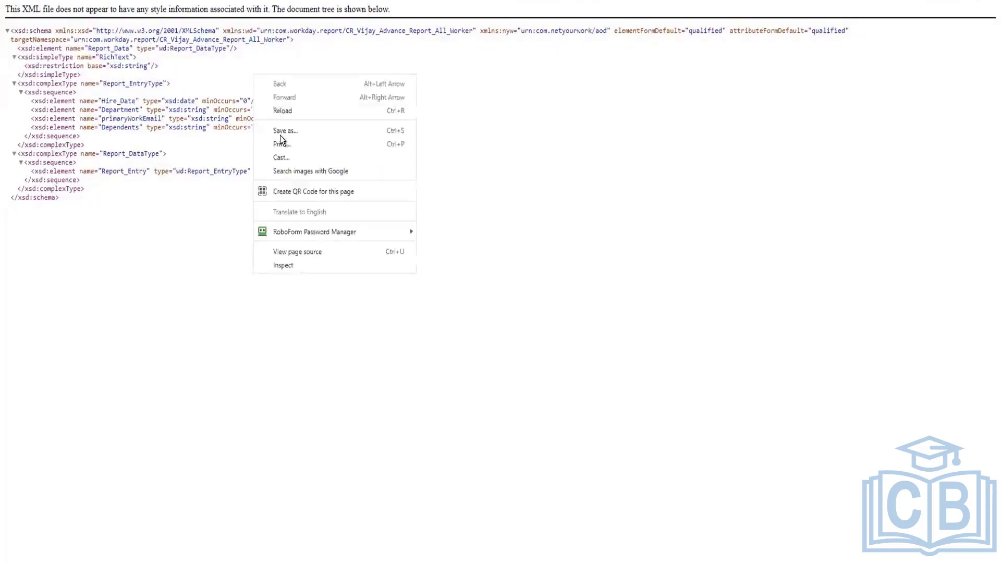
{"action": "left_click", "coordinate": [105, 268]}
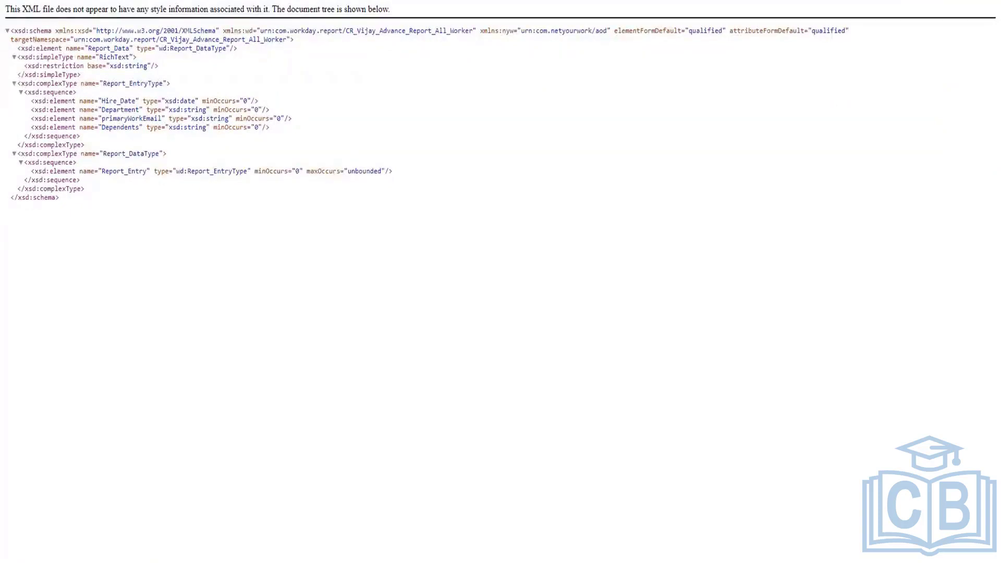
{"action": "key", "text": "ctrl+w"}
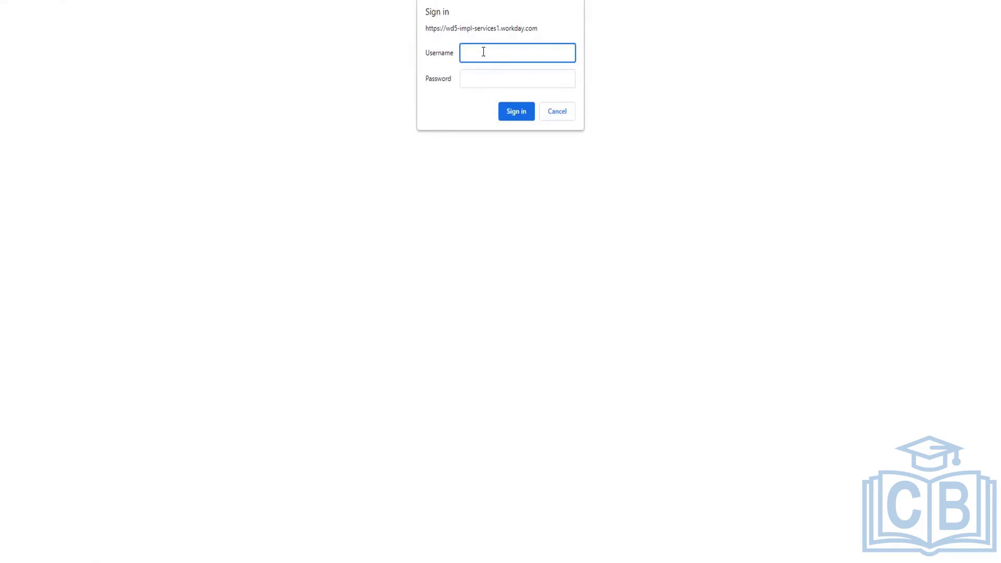
{"action": "left_click", "coordinate": [475, 83]}
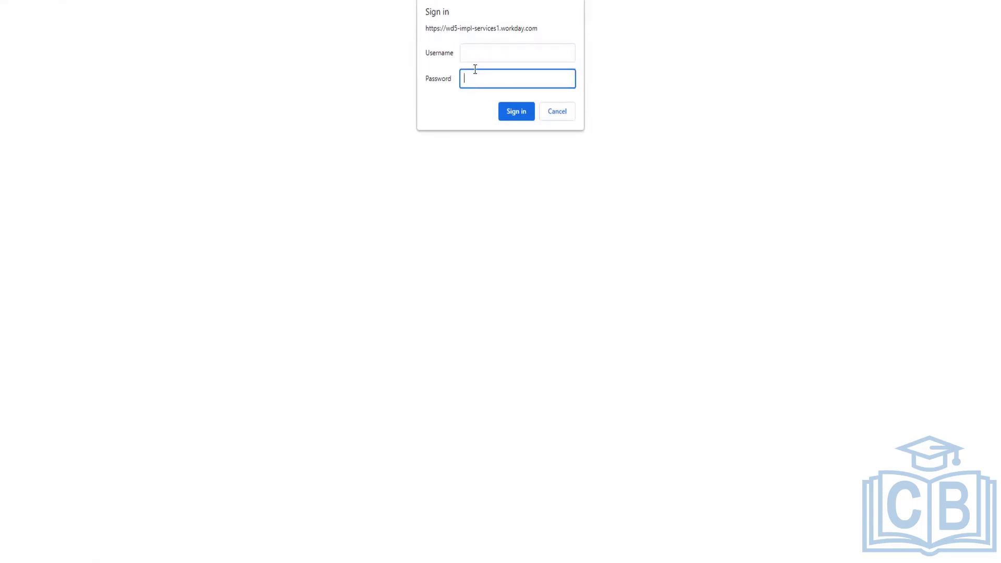
{"action": "left_click", "coordinate": [474, 55]}
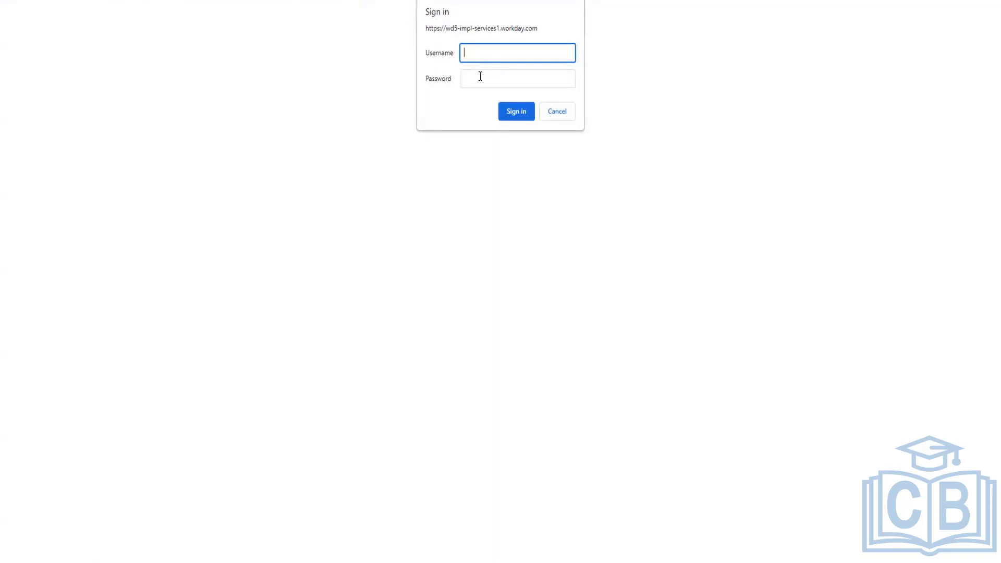
{"action": "left_click", "coordinate": [480, 76]}
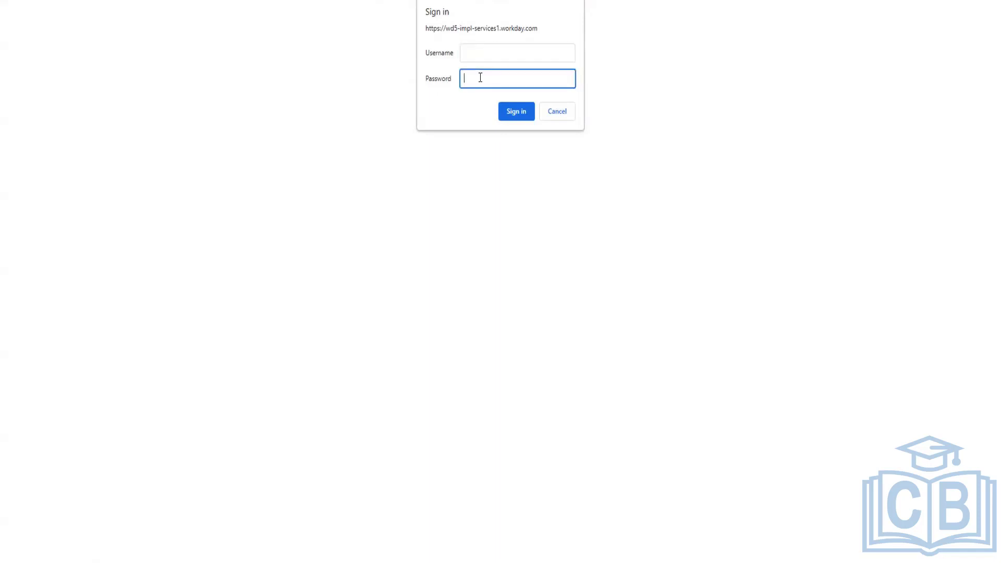
{"action": "left_click", "coordinate": [479, 57]}
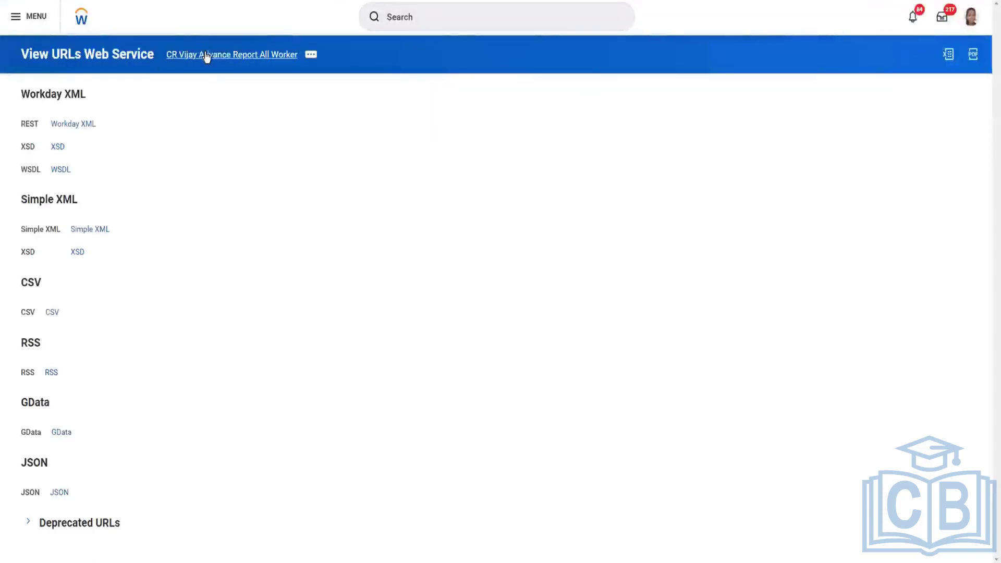
Step: Open the custom report's definition from the web service URLs page and check its sharing and advanced options
{"action": "right_click", "coordinate": [206, 57]}
{"action": "left_click", "coordinate": [230, 63]}
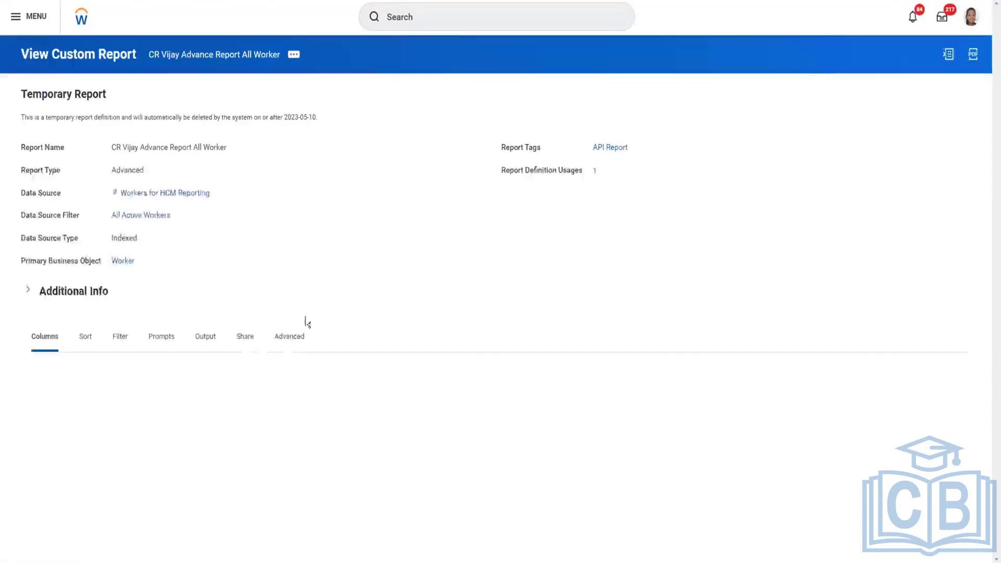
{"action": "left_click", "coordinate": [246, 338]}
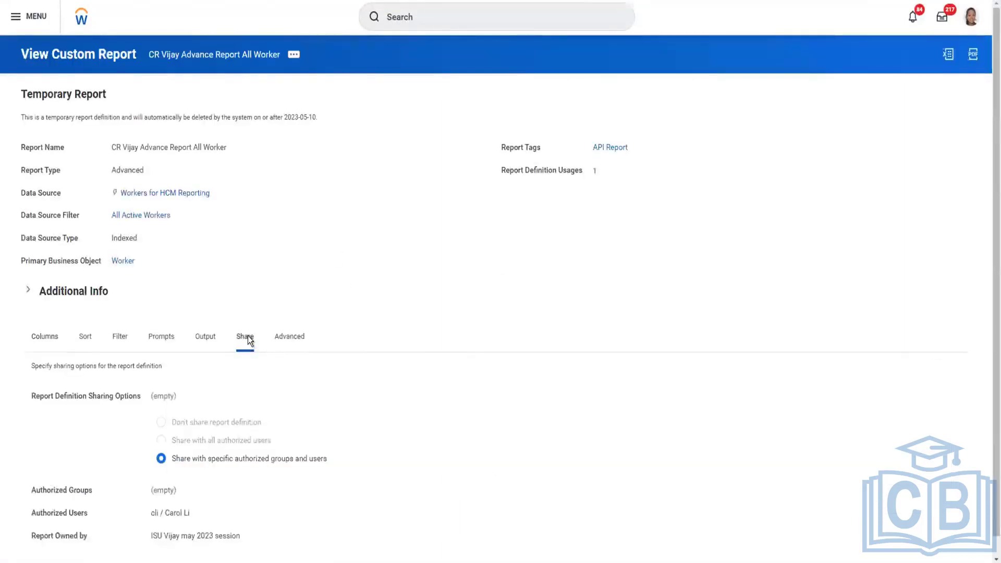
{"action": "scroll", "coordinate": [190, 523], "scroll_direction": "down", "scroll_amount": 1}
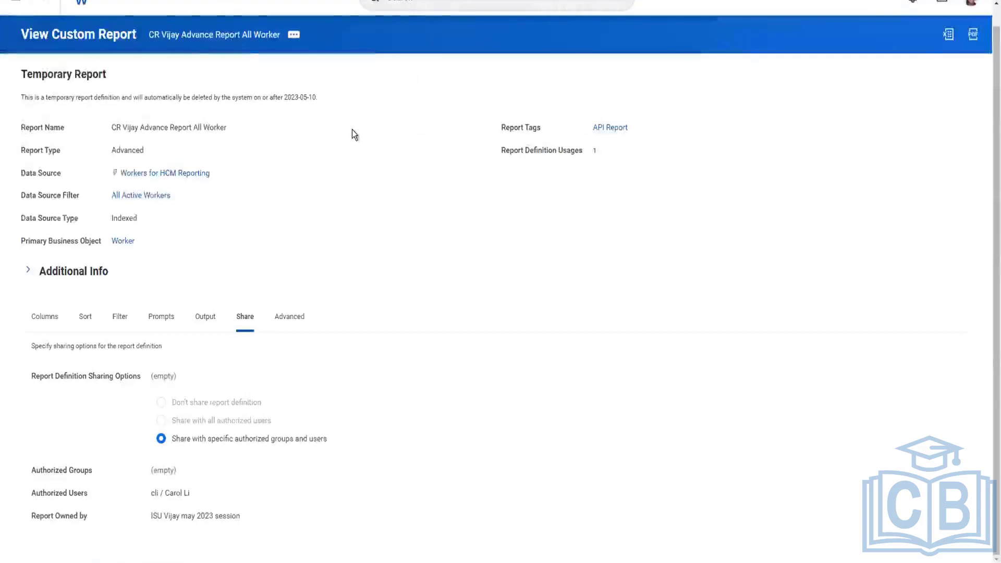
{"action": "left_click", "coordinate": [290, 316]}
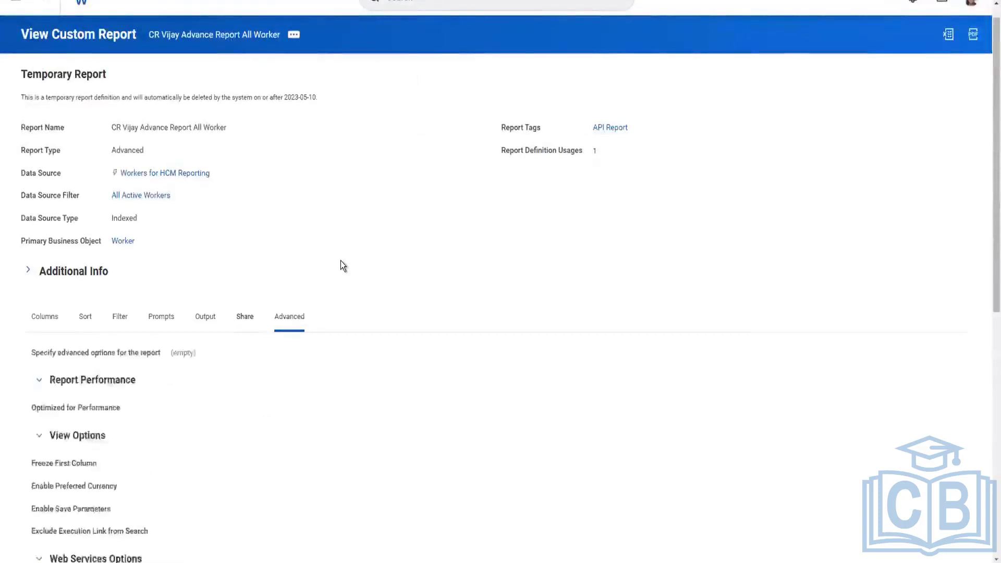
Step: Check the API version and namespace under the custom report's web services options
{"action": "scroll", "coordinate": [340, 261], "scroll_direction": "down", "scroll_amount": 7}
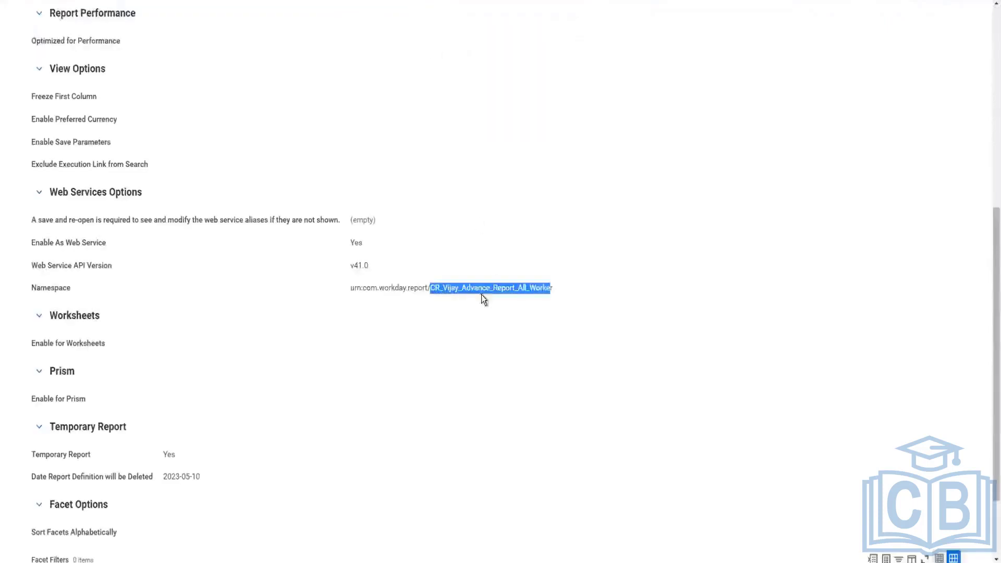
{"action": "left_click", "coordinate": [523, 291]}
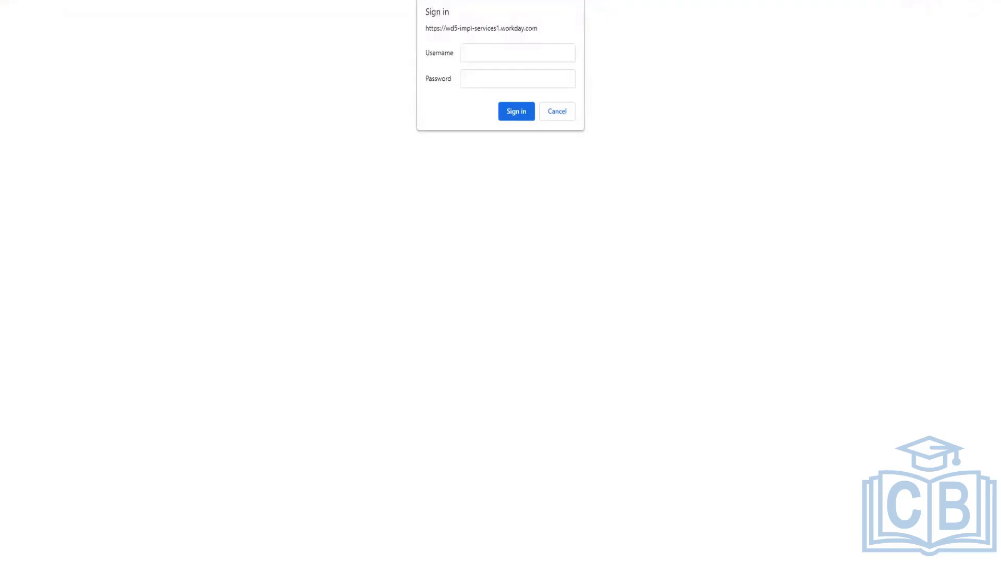
Step: Replace the format value at the end of the report's web service URL with json
{"action": "key", "text": "BackSpace"}
{"action": "key", "text": "BackSpace"}
{"action": "key", "text": "BackSpace"}
{"action": "key", "text": "BackSpace"}
{"action": "key", "text": "BackSpace"}
{"action": "key", "text": "BackSpace"}
{"action": "key", "text": "BackSpace"}
{"action": "key", "text": "BackSpace"}
{"action": "key", "text": "BackSpace"}
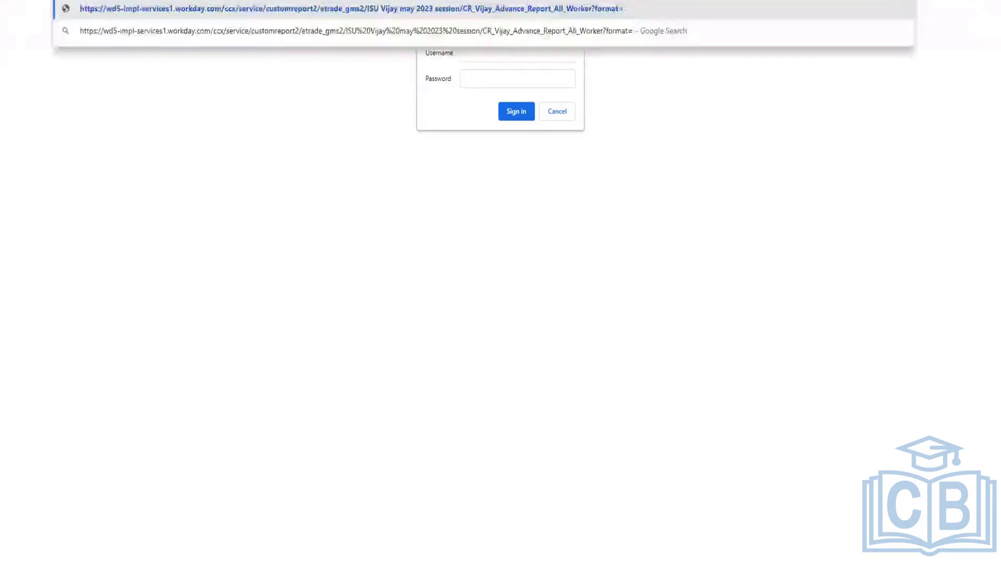
{"action": "type", "text": "json"}
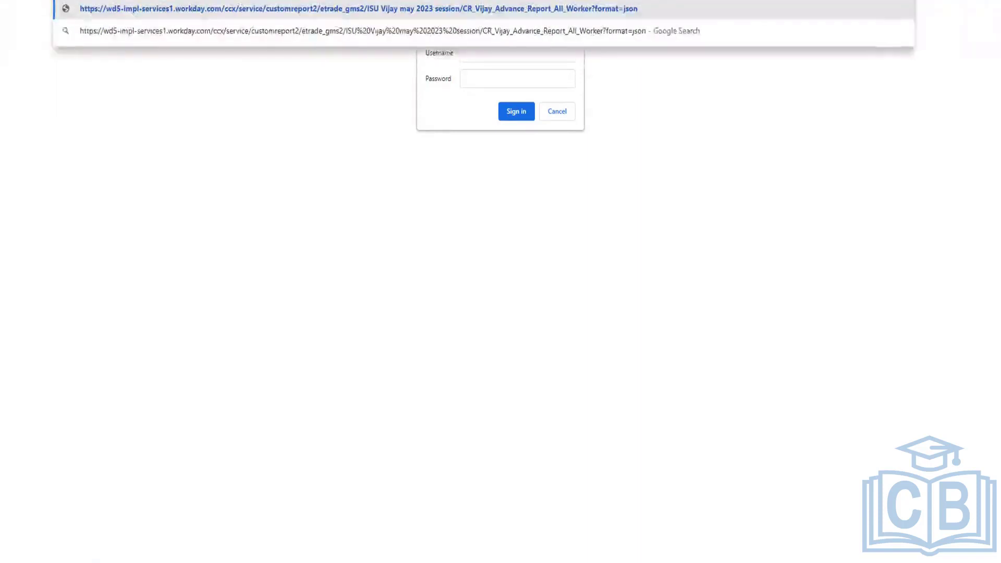
Step: Set the format value in the report's web service URL to simplexml
{"action": "key", "text": "BackSpace"}
{"action": "key", "text": "BackSpace"}
{"action": "key", "text": "BackSpace"}
{"action": "key", "text": "BackSpace"}
{"action": "type", "text": "simplexml"}
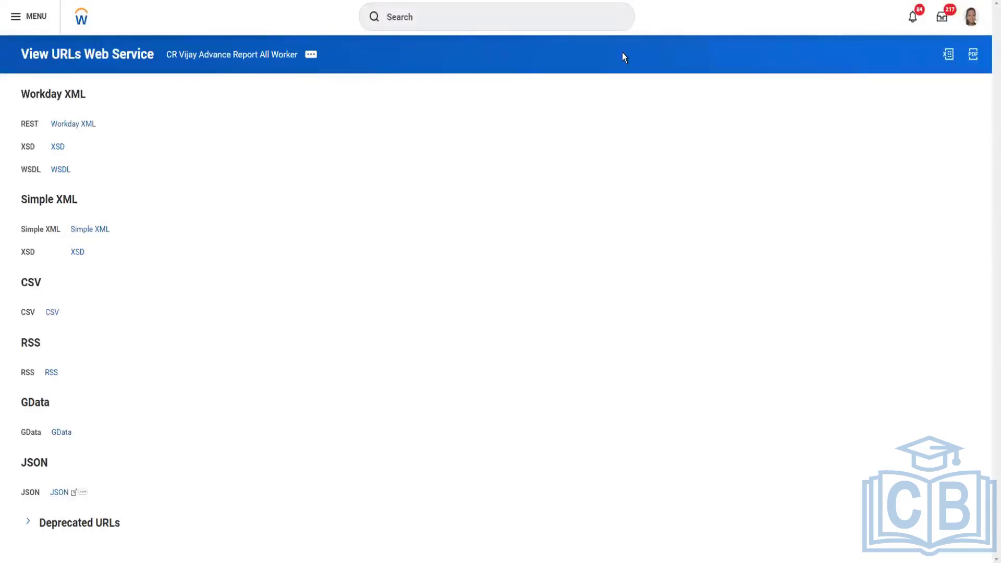
Step: Enter the report's JSON web service URL in a new browser tab, change its format value to csv and load it
{"action": "key", "text": "ctrl+t"}
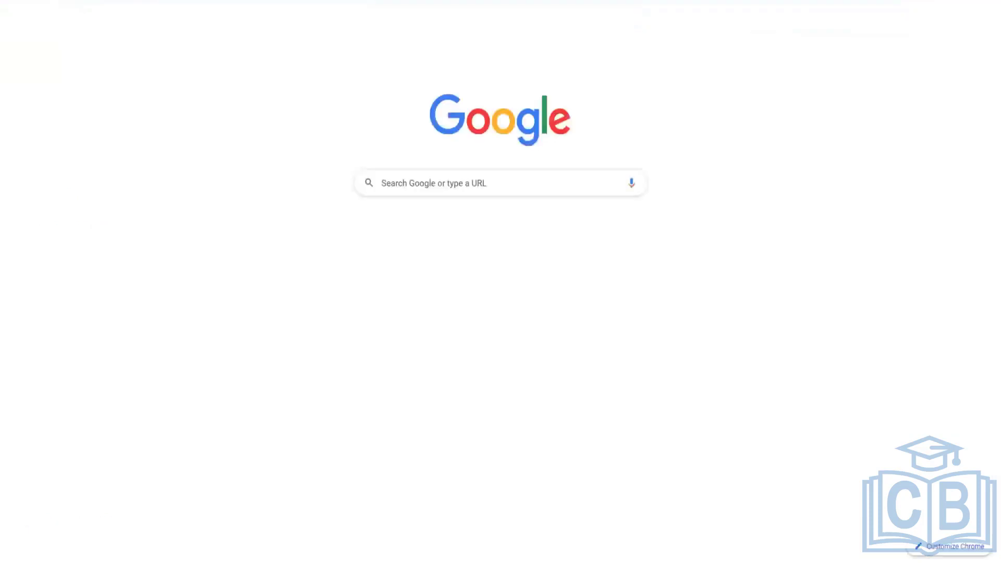
{"action": "type", "text": "https://wd5-impl-services1.workday.com/ccx/service/customreport2/etrade_gms2/ISU+Vijay+may+2023+session/CR_Vijay_Advance_Report_All_Worker?format=json"}
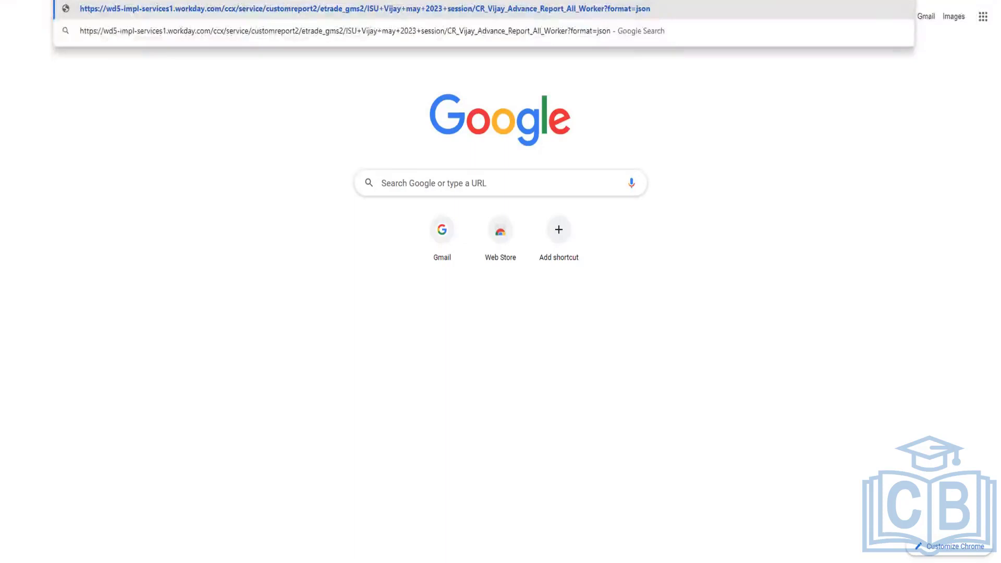
{"action": "key", "text": "BackSpace"}
{"action": "key", "text": "BackSpace"}
{"action": "key", "text": "BackSpace"}
{"action": "key", "text": "BackSpace"}
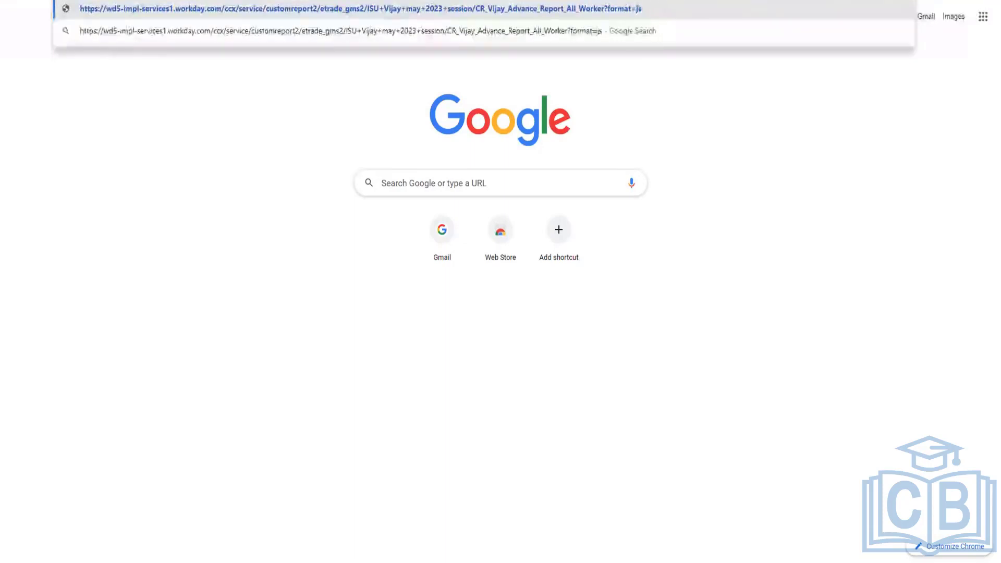
{"action": "type", "text": "csv"}
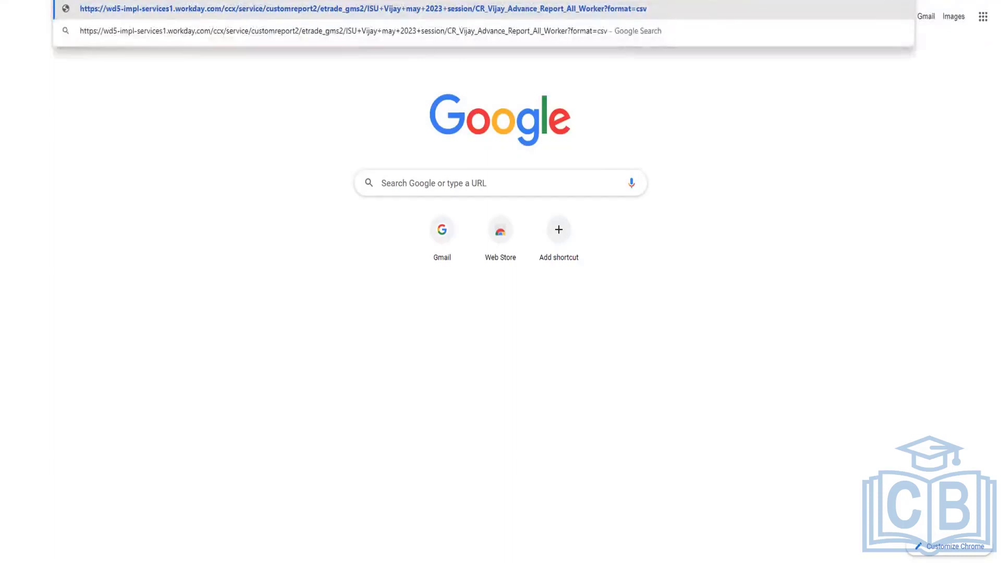
{"action": "key", "text": "Return"}
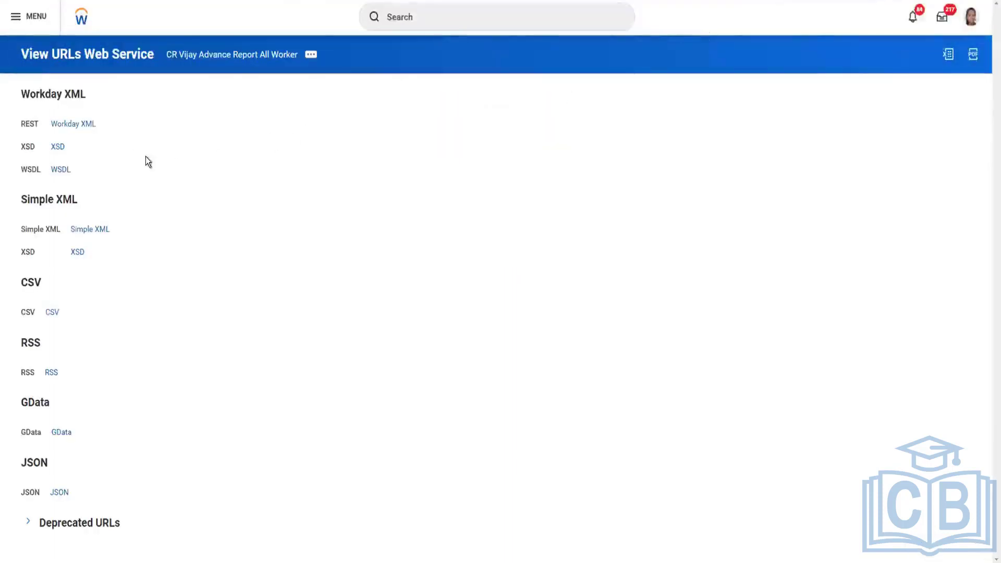
Step: Open the report's Workday XML REST link and load its URL without a format parameter
{"action": "mouse_move", "coordinate": [76, 129]}
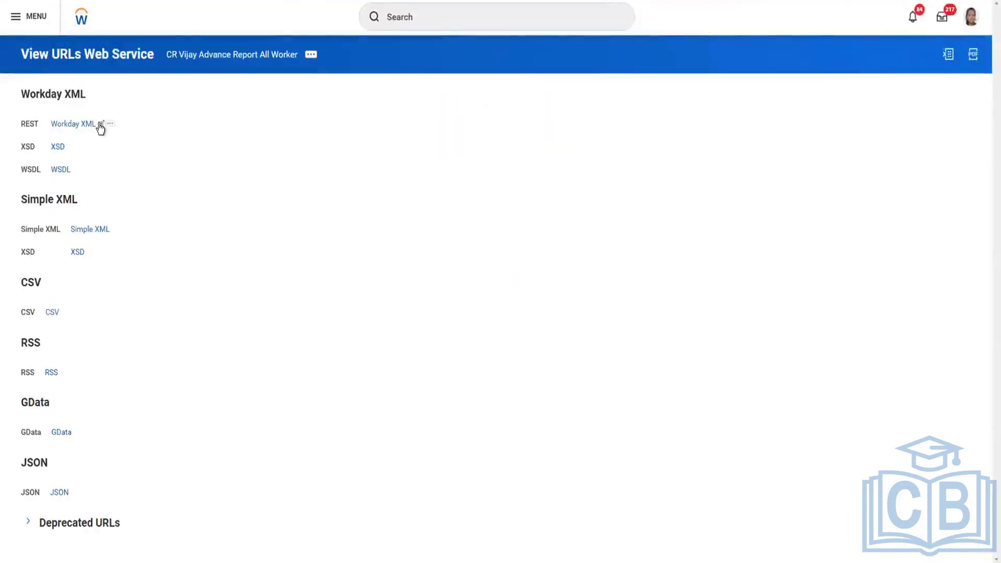
{"action": "left_click", "coordinate": [99, 124]}
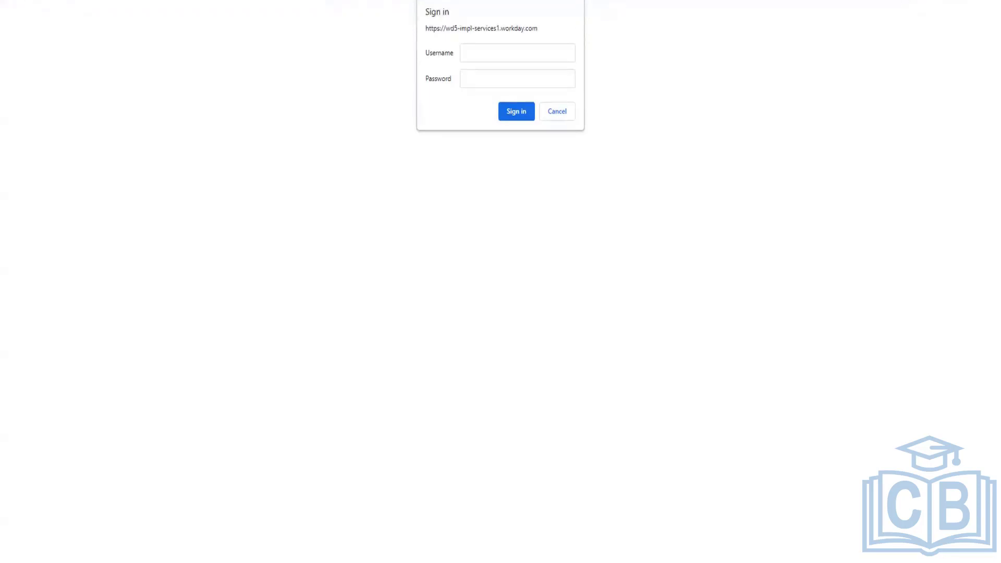
{"action": "type", "text": "?fomr"}
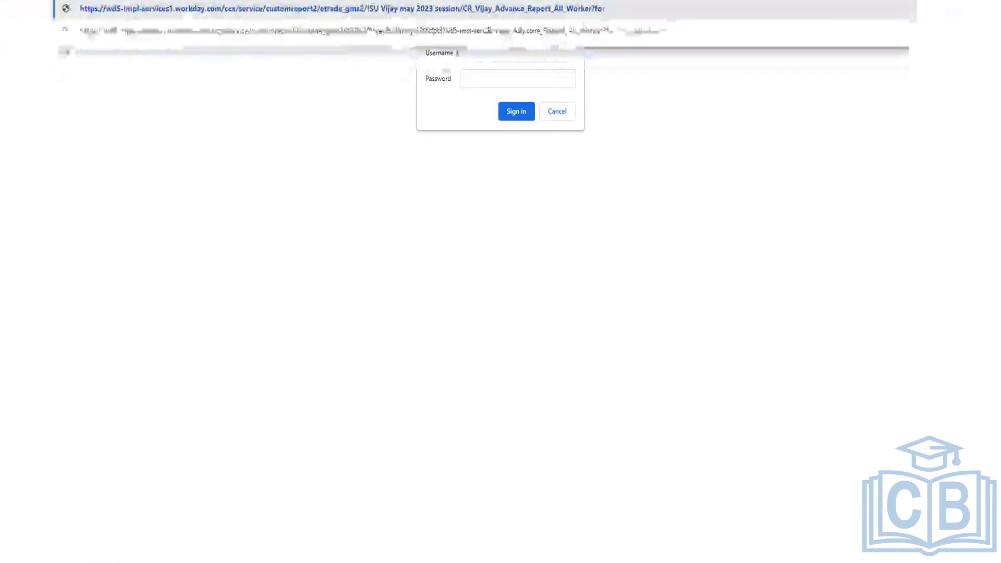
{"action": "key", "text": "BackSpace"}
{"action": "key", "text": "BackSpace"}
{"action": "key", "text": "BackSpace"}
{"action": "key", "text": "BackSpace"}
{"action": "key", "text": "BackSpace"}
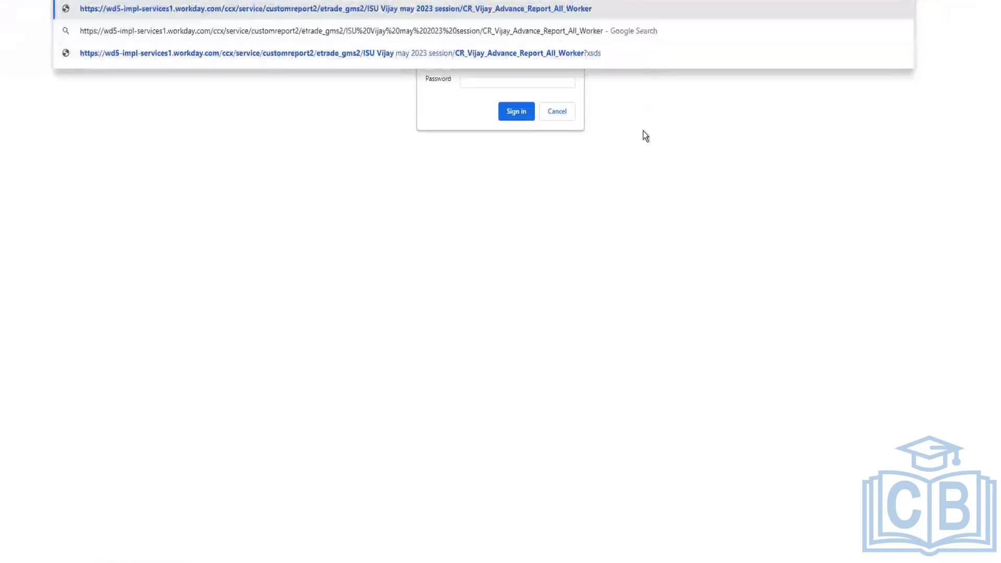
{"action": "key", "text": "Return"}
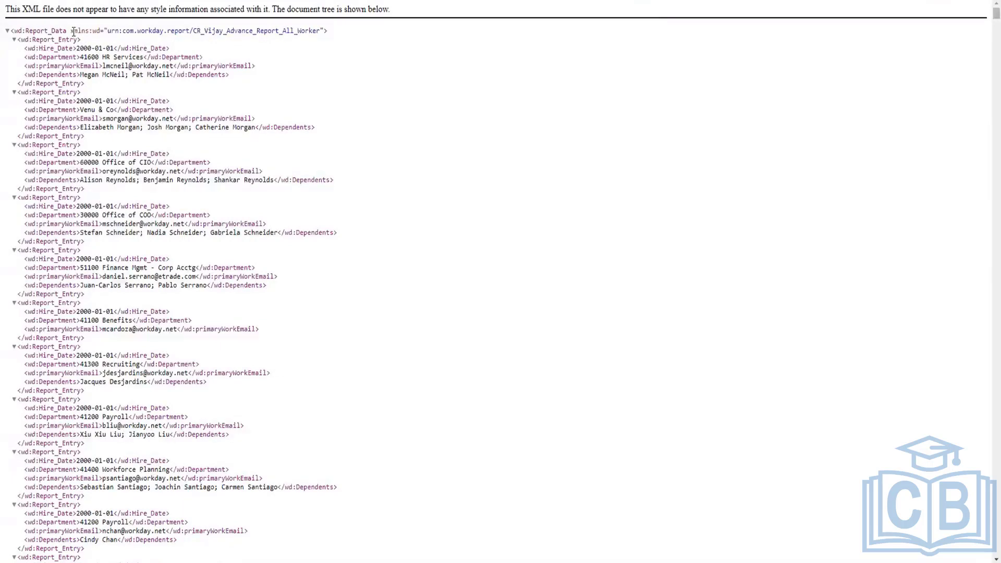
Step: Examine the wd namespace declaration in the Report_Data root element and the wd prefix on the first entry's Hire_Date element
{"action": "left_click_drag", "start_coordinate": [72, 30], "coordinate": [320, 30]}
{"action": "left_click_drag", "start_coordinate": [164, 30], "coordinate": [166, 30]}
{"action": "double_click", "coordinate": [97, 30]}
{"action": "left_click", "coordinate": [96, 31]}
{"action": "left_click_drag", "start_coordinate": [96, 31], "coordinate": [100, 31]}
{"action": "left_click", "coordinate": [107, 42]}
{"action": "double_click", "coordinate": [51, 48]}
{"action": "left_click", "coordinate": [67, 61]}
{"action": "left_click_drag", "start_coordinate": [28, 48], "coordinate": [34, 49]}
{"action": "mouse_move", "coordinate": [40, 48]}
{"action": "left_mouse_down"}
{"action": "mouse_move", "coordinate": [71, 48]}
{"action": "mouse_move", "coordinate": [28, 49]}
{"action": "left_mouse_up"}
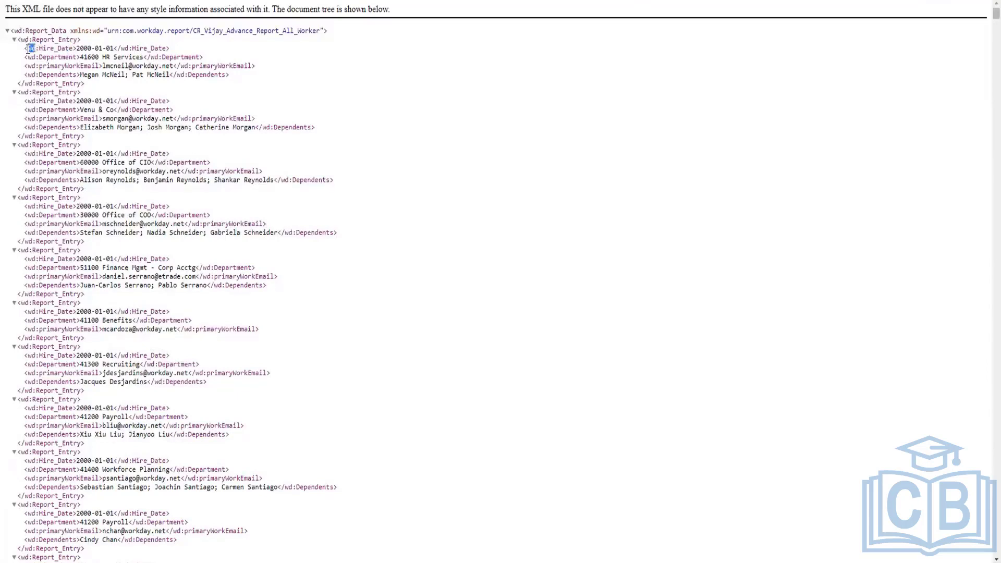